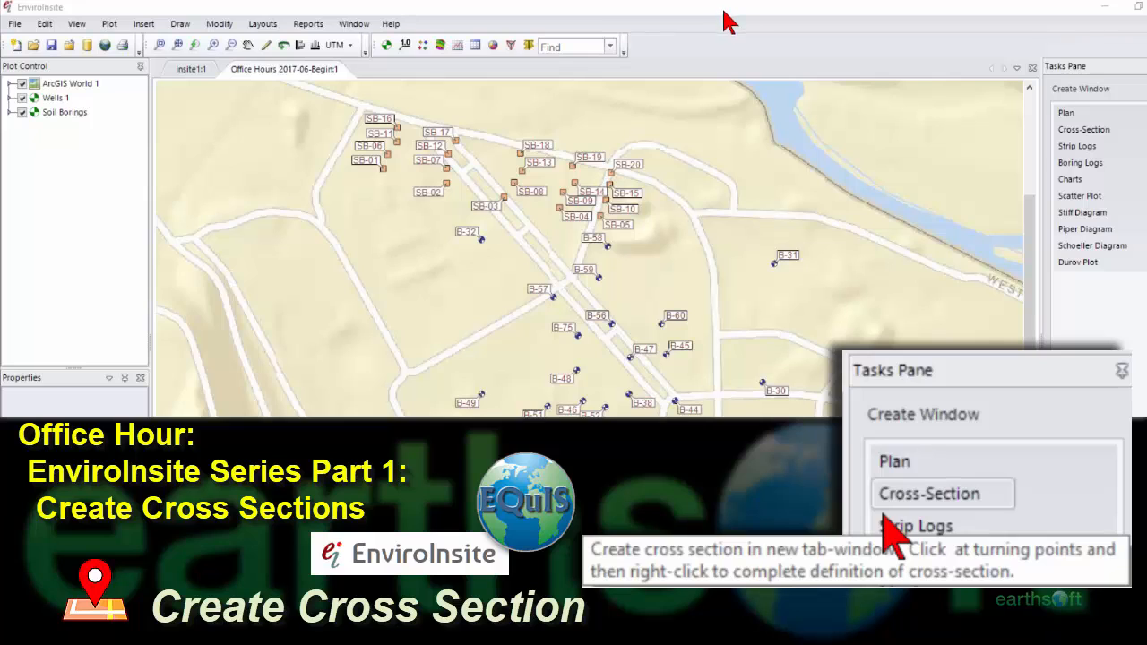
# Create a cross section along a polyline from near SB-11 past SB-10 and B-46 to just beside B-53.
pyautogui.click(1075, 131)
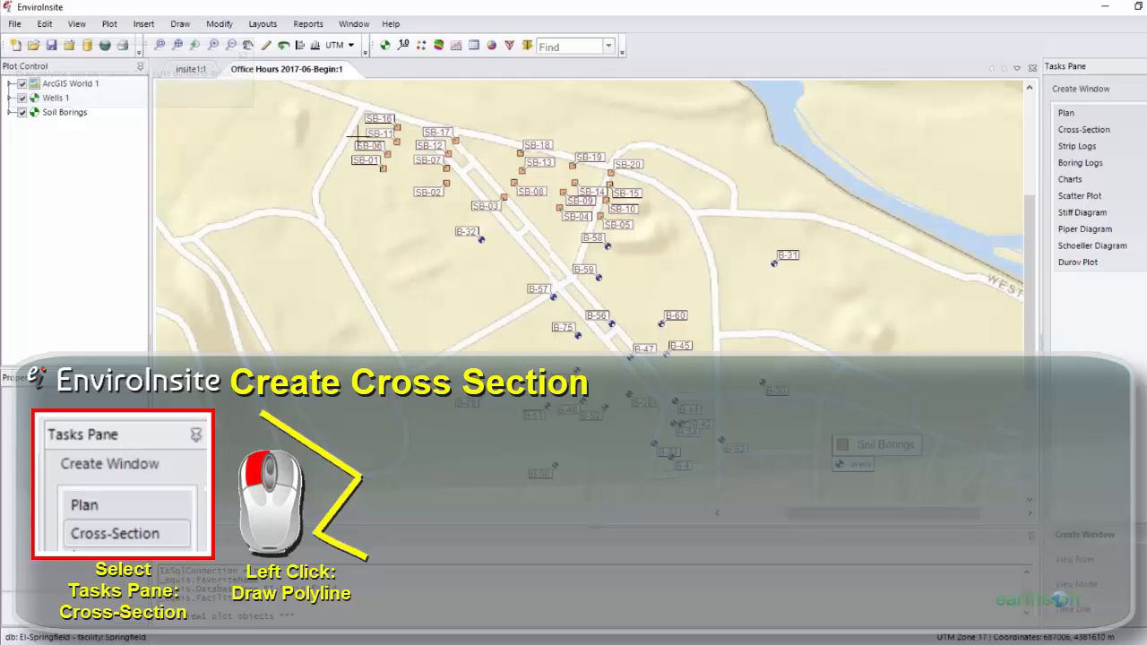
pyautogui.click(359, 136)
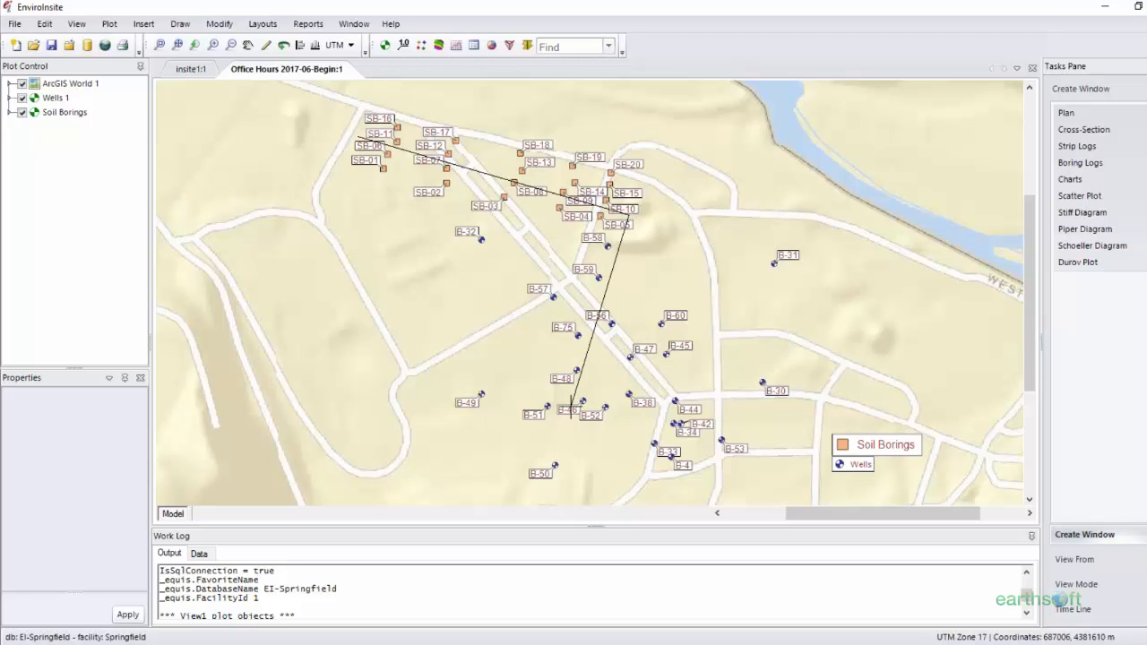
pyautogui.click(572, 405)
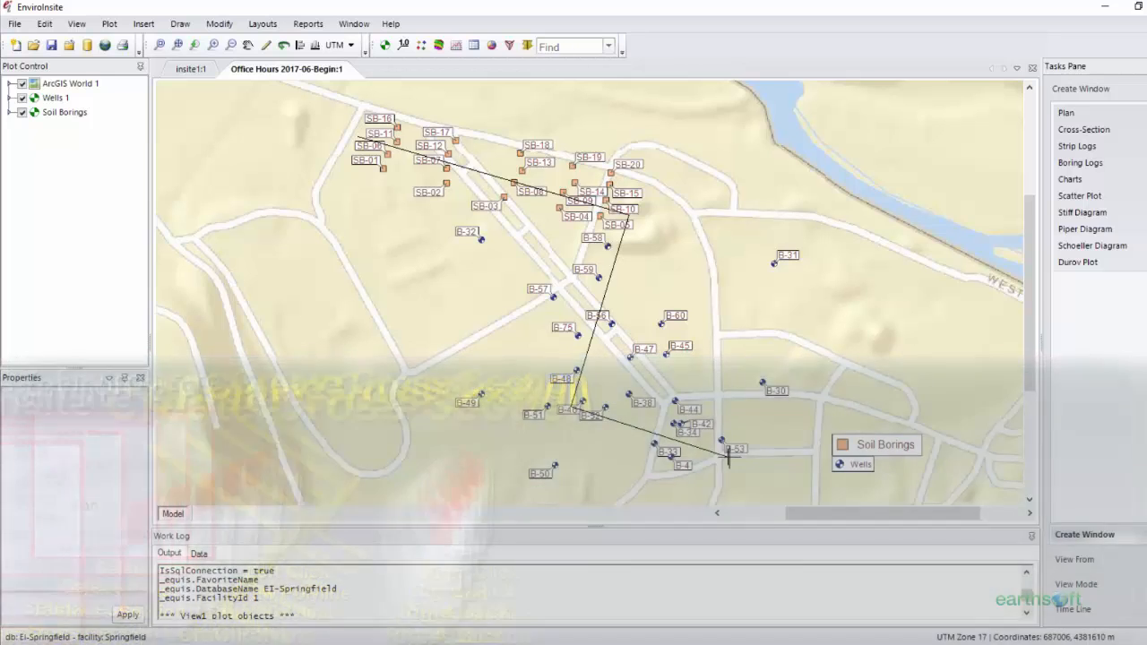
pyautogui.rightClick(728, 455)
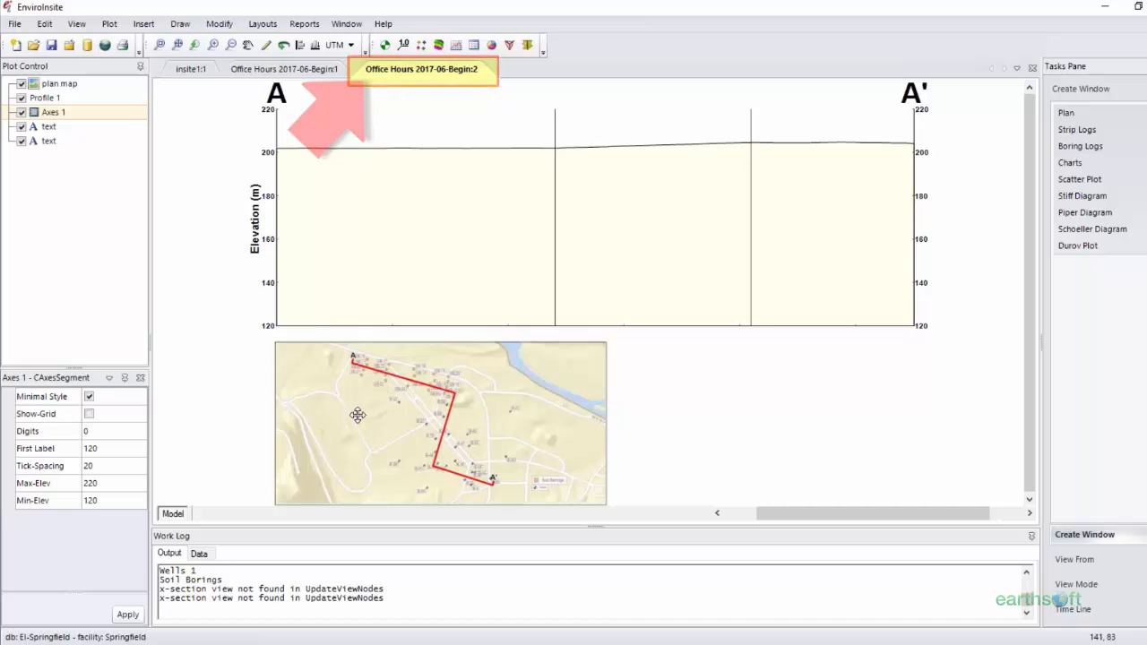
# Check the section line on the plan map, and turn on the horizontal axis labels in the cross section.
pyautogui.click(302, 72)
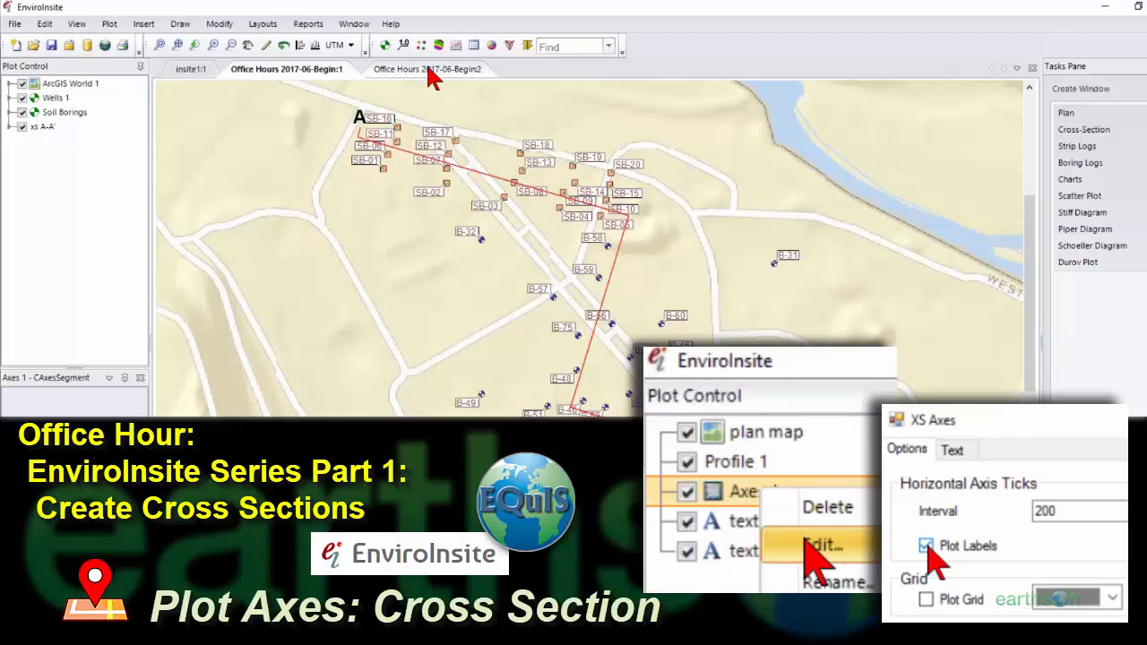
pyautogui.click(426, 68)
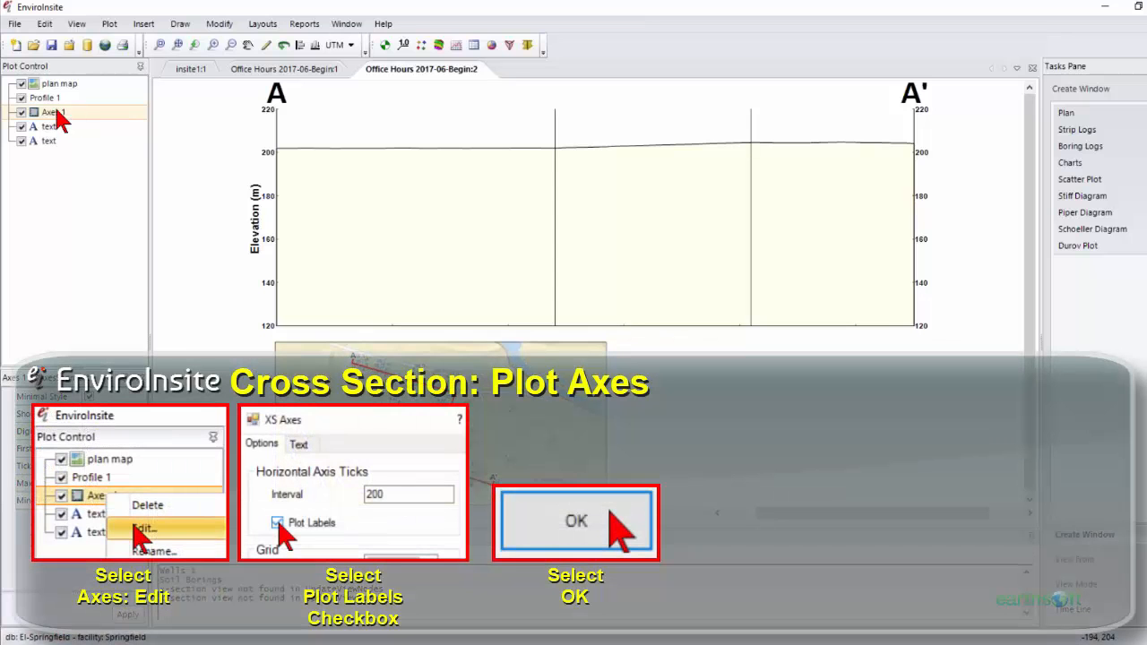
pyautogui.rightClick(58, 117)
pyautogui.click(82, 143)
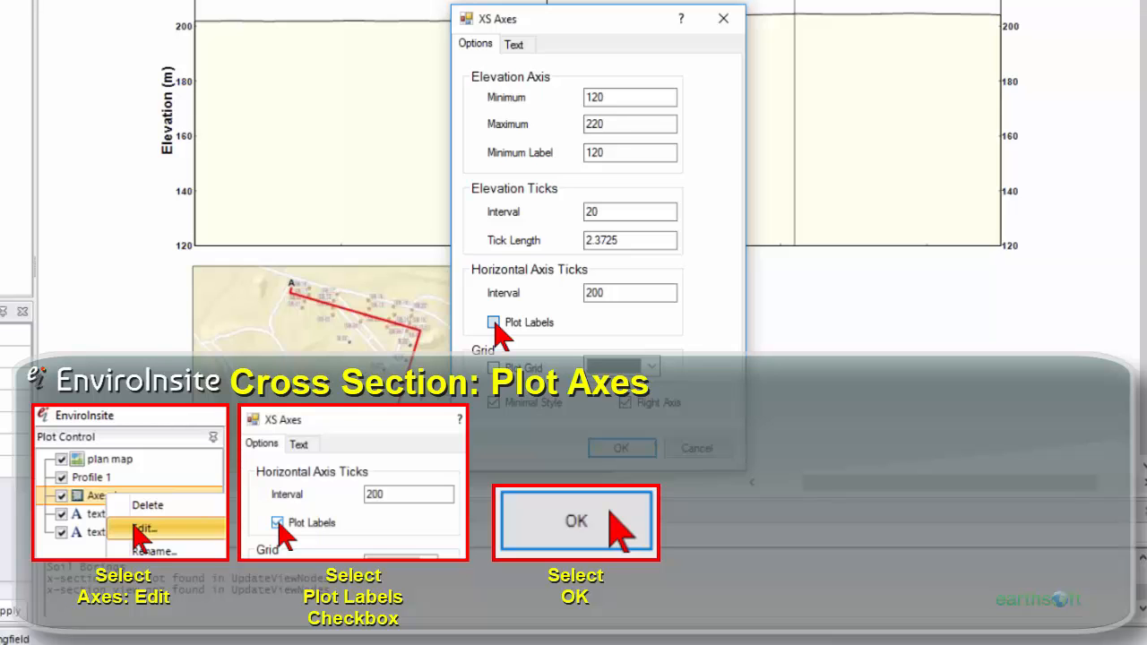
pyautogui.click(609, 447)
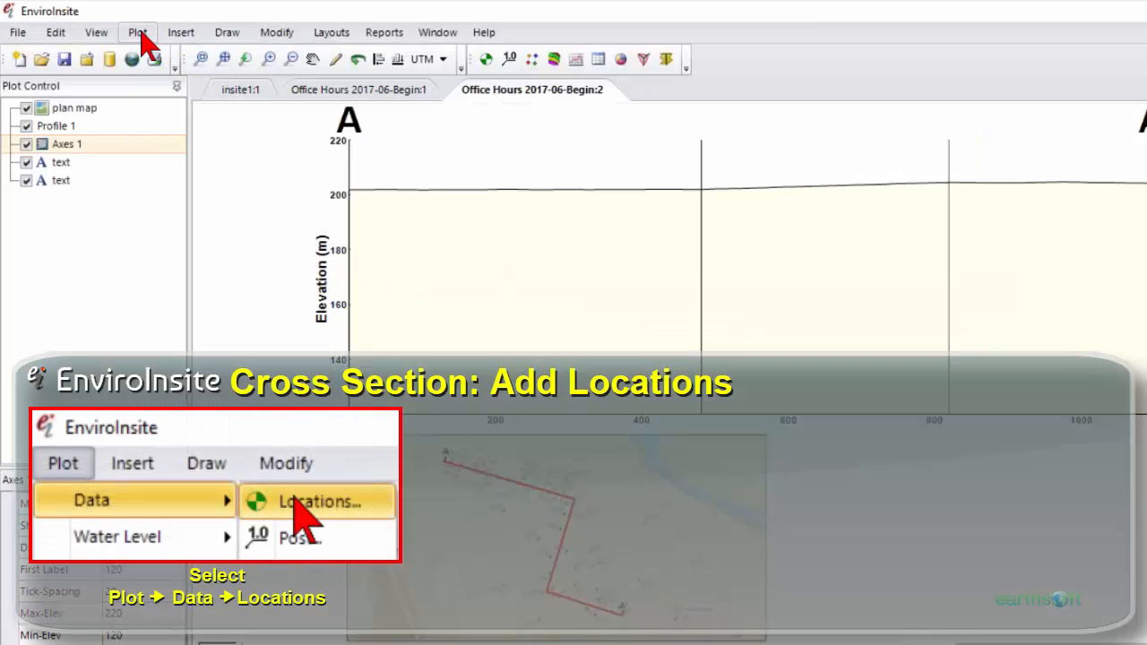
# Start plotting locations on the cross section and set their capture distance to 25.
pyautogui.click(139, 34)
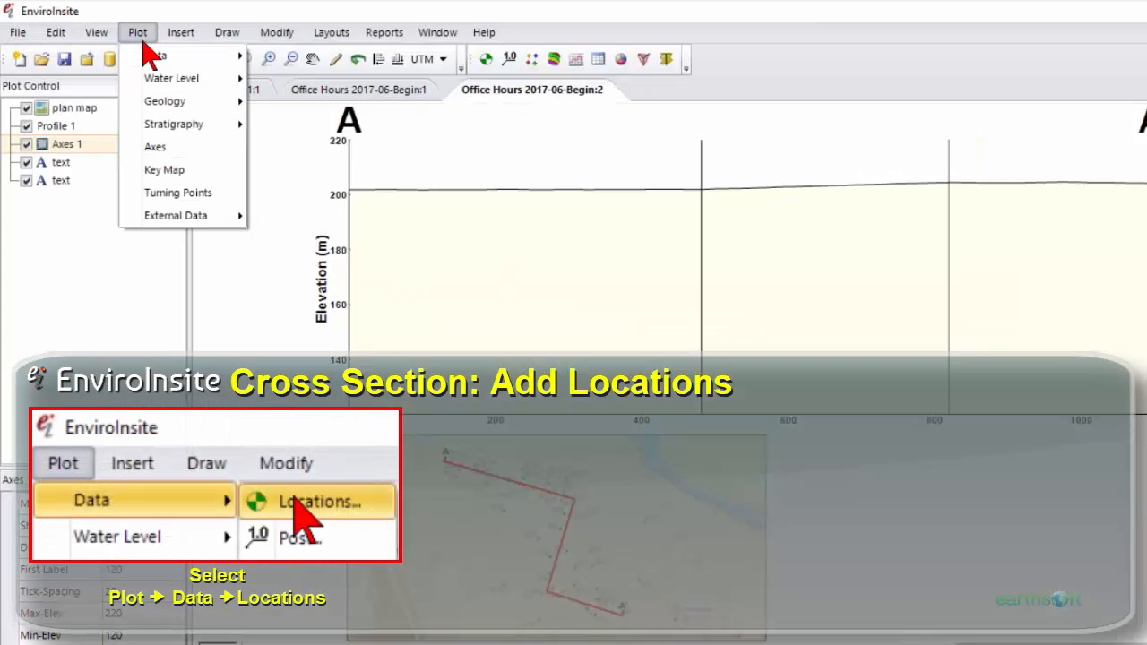
pyautogui.moveTo(209, 56)
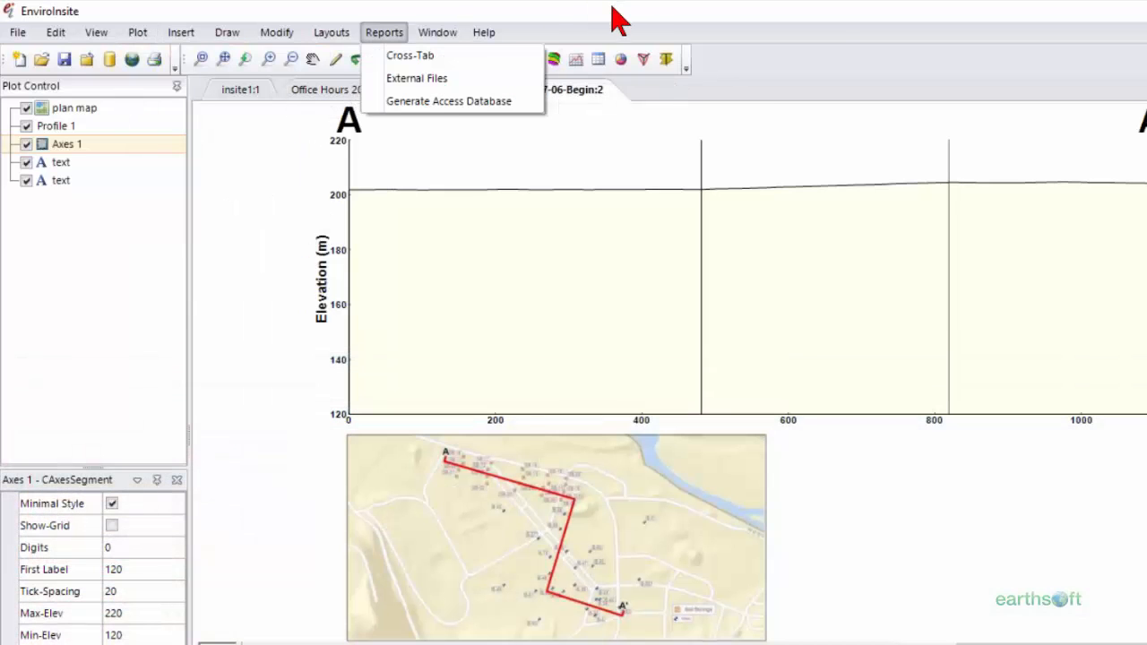
pyautogui.click(627, 18)
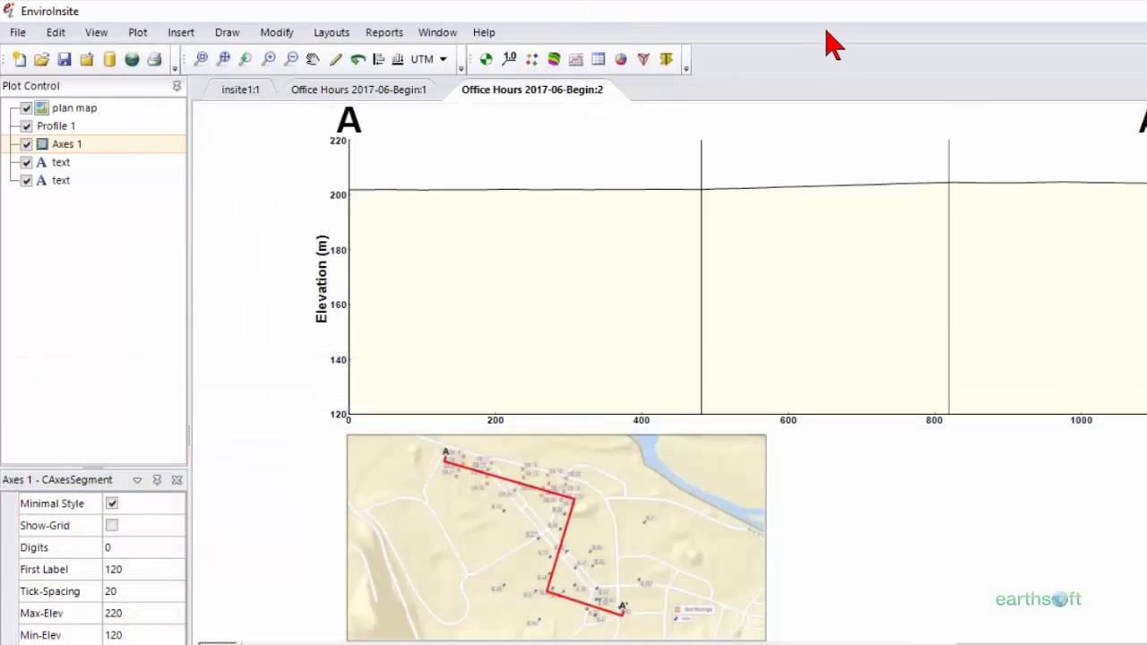
pyautogui.click(484, 59)
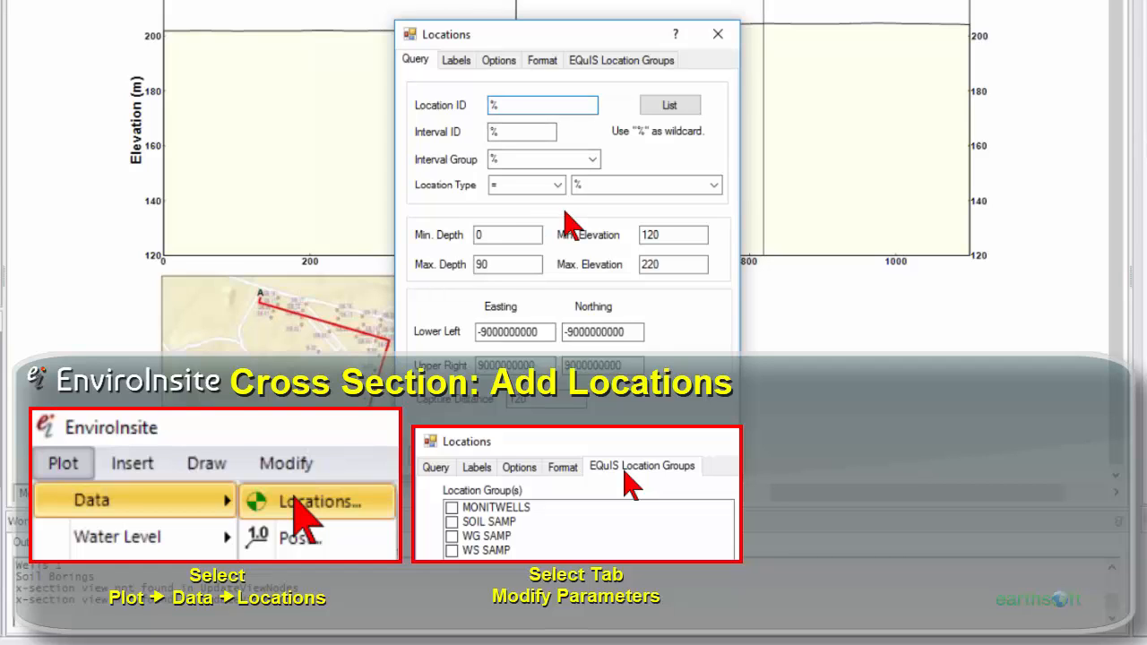
pyautogui.doubleClick(542, 398)
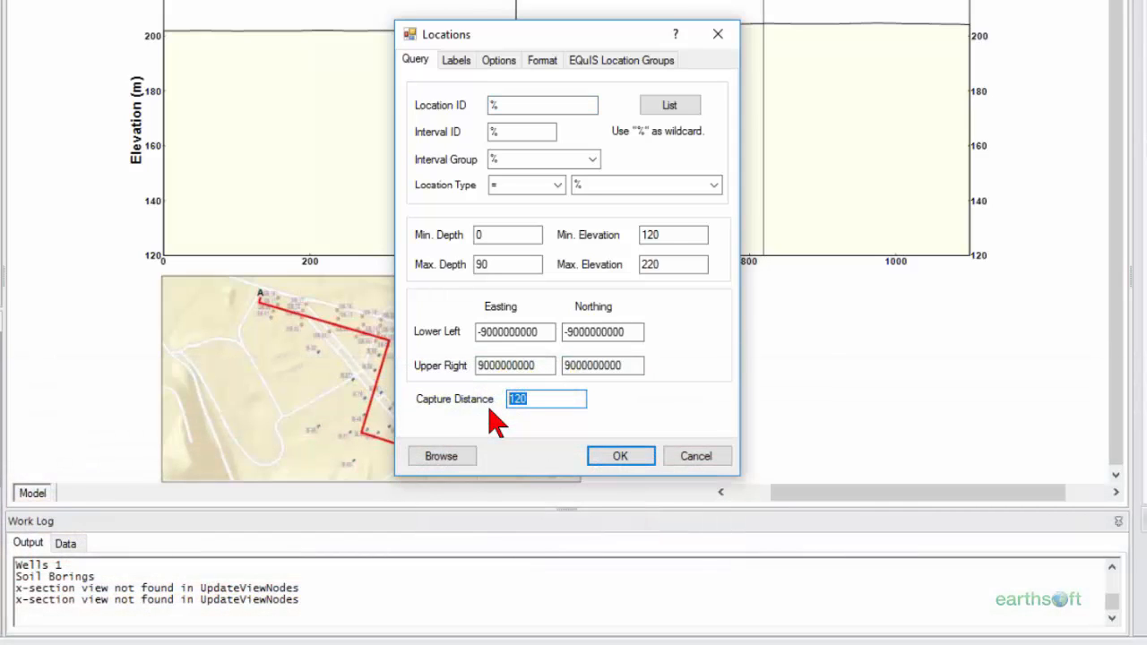
pyautogui.write('25')
# Review the locations' label, symbol, leader and EQuIS group settings, and plot the locations on the cross section.
pyautogui.click(460, 60)
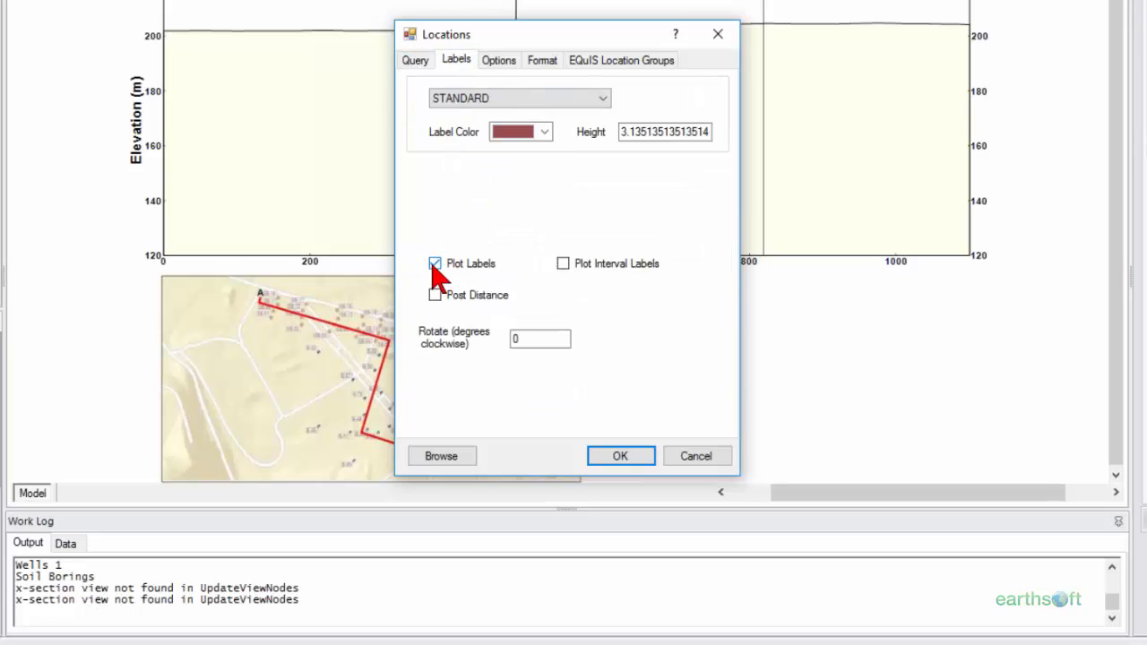
pyautogui.click(499, 60)
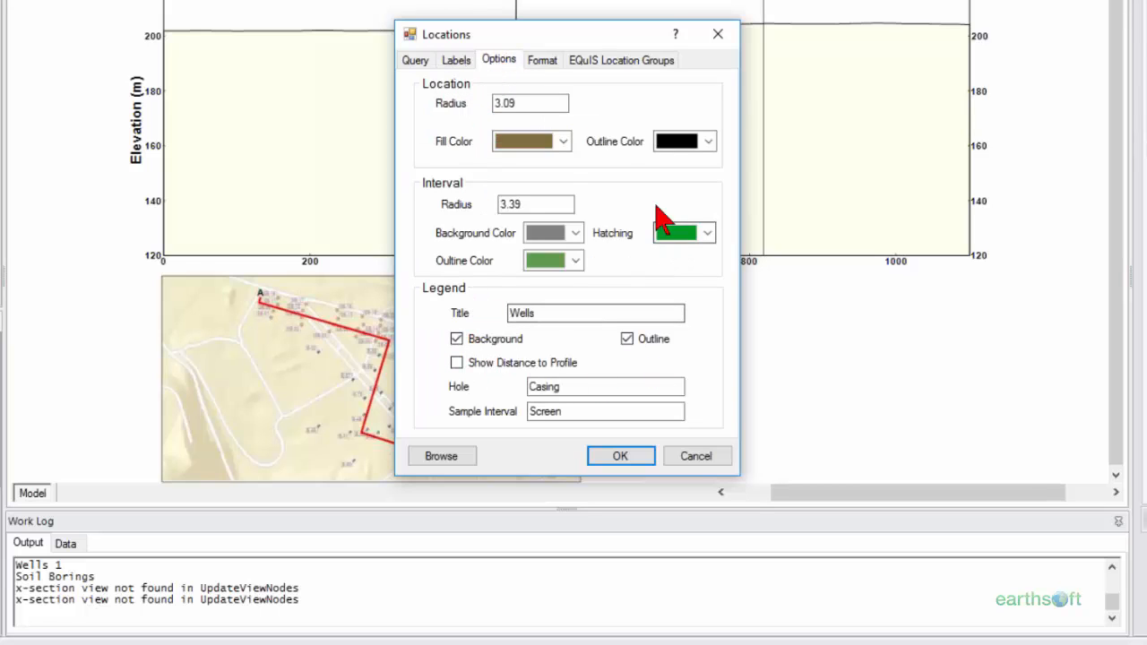
pyautogui.click(547, 59)
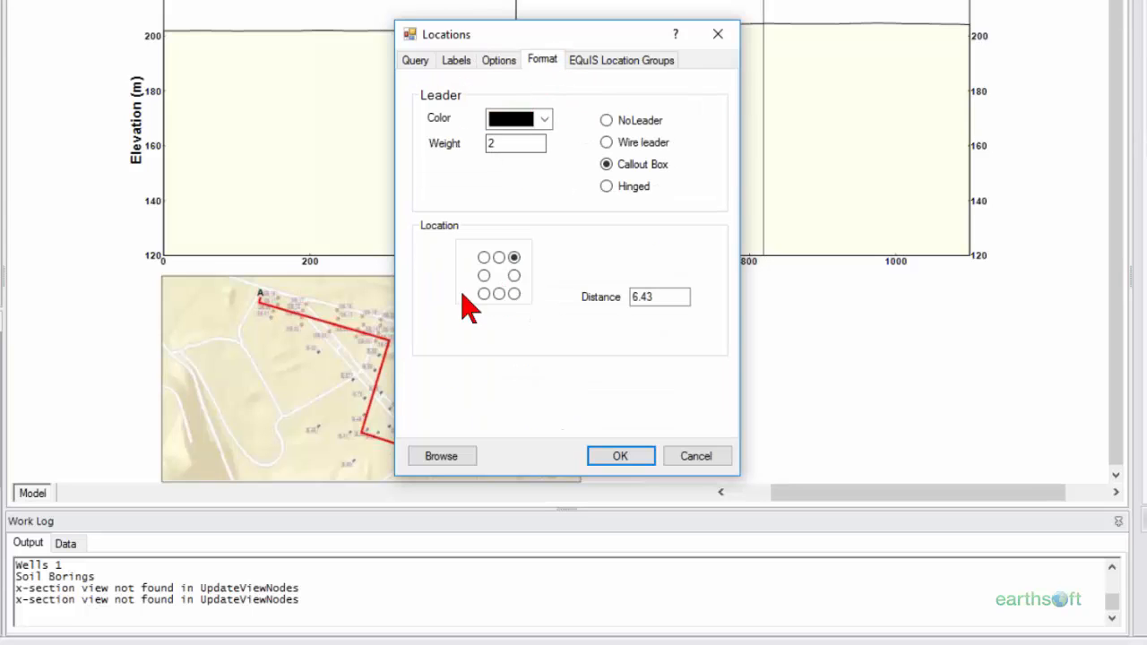
pyautogui.click(612, 63)
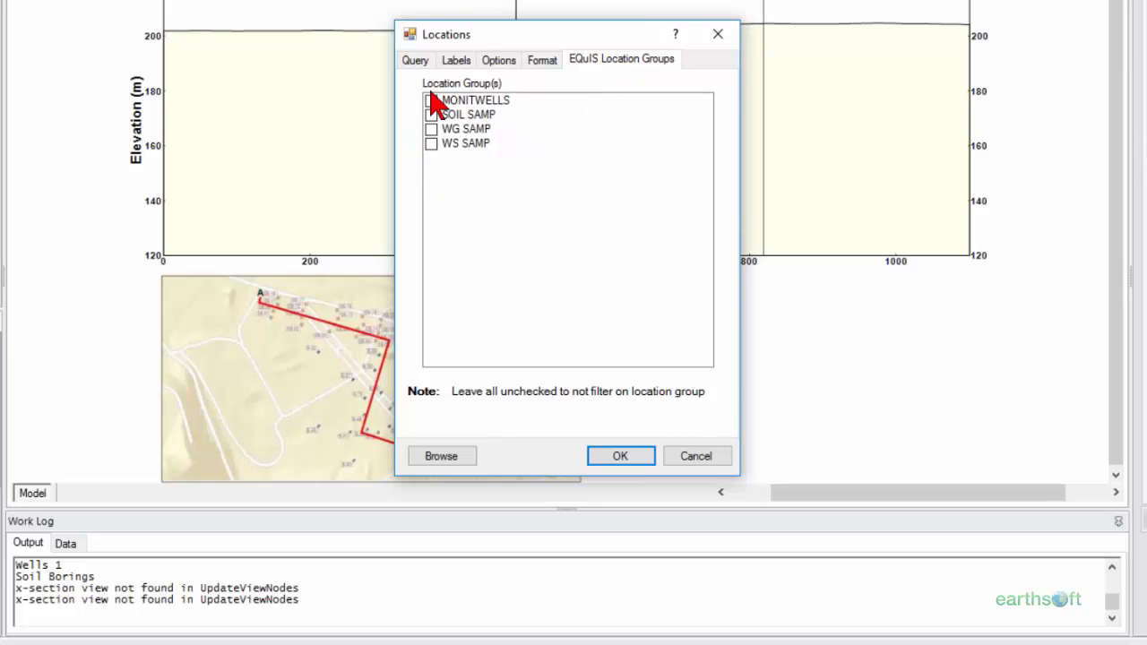
pyautogui.click(415, 63)
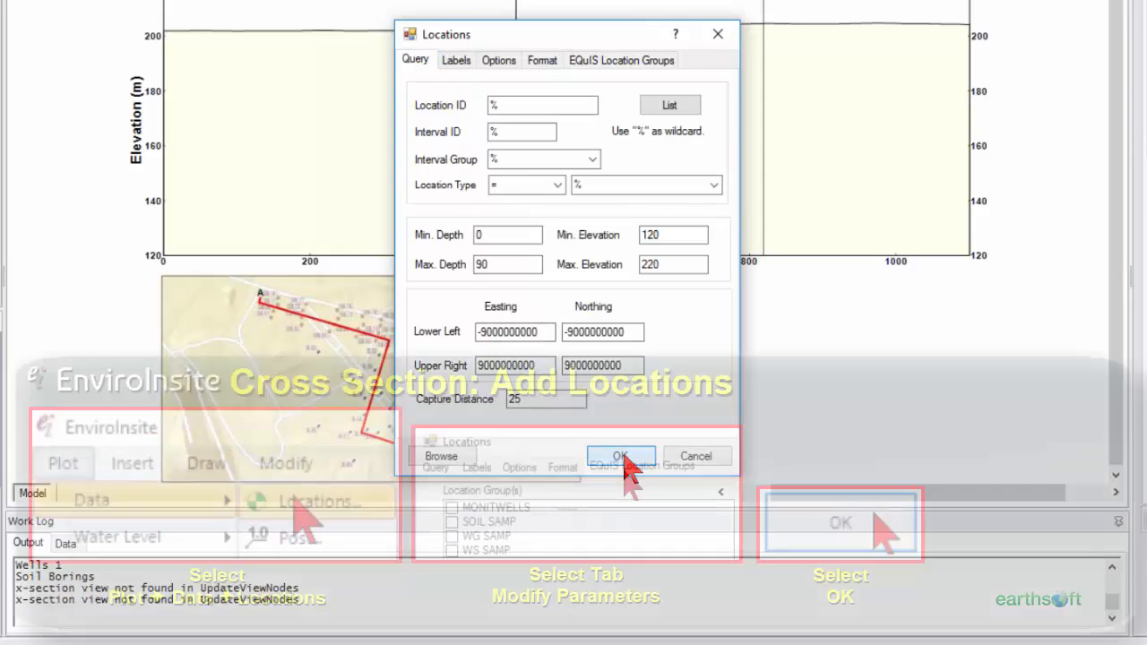
pyautogui.click(621, 456)
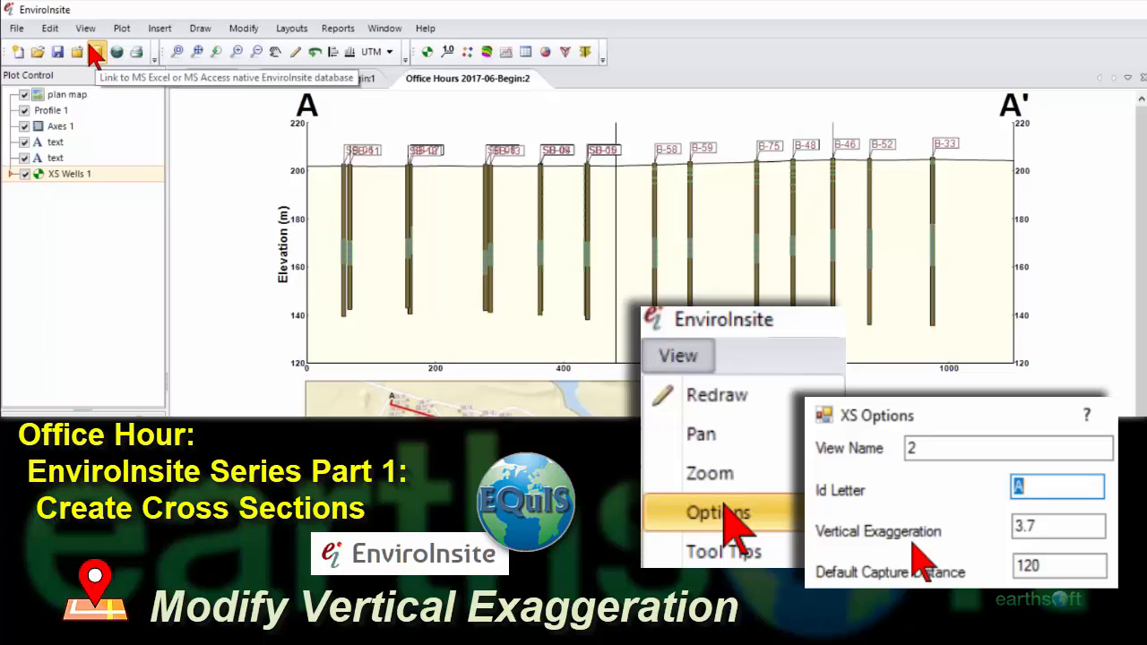
# Set the cross section's vertical exaggeration to 5.
pyautogui.click(62, 129)
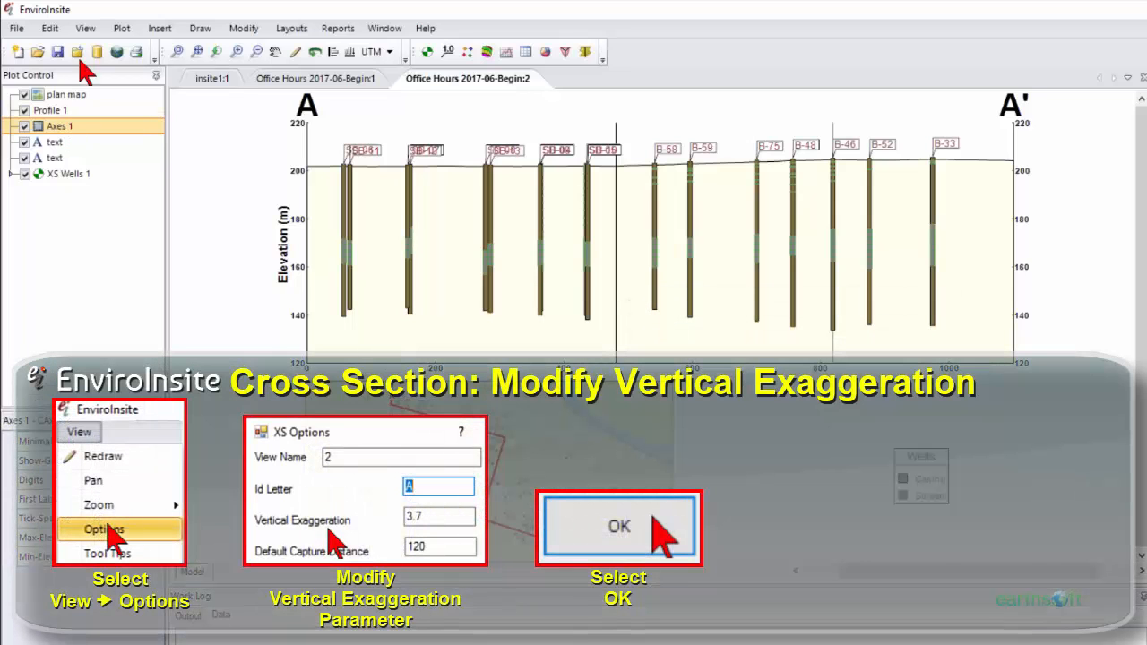
pyautogui.click(85, 29)
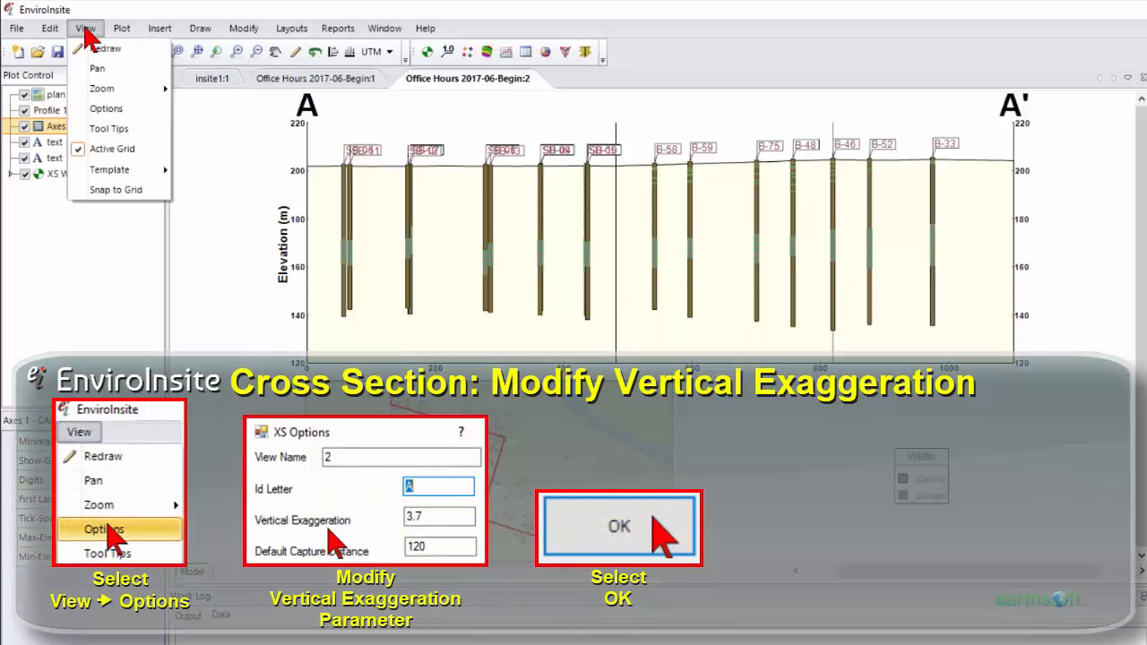
pyautogui.click(107, 109)
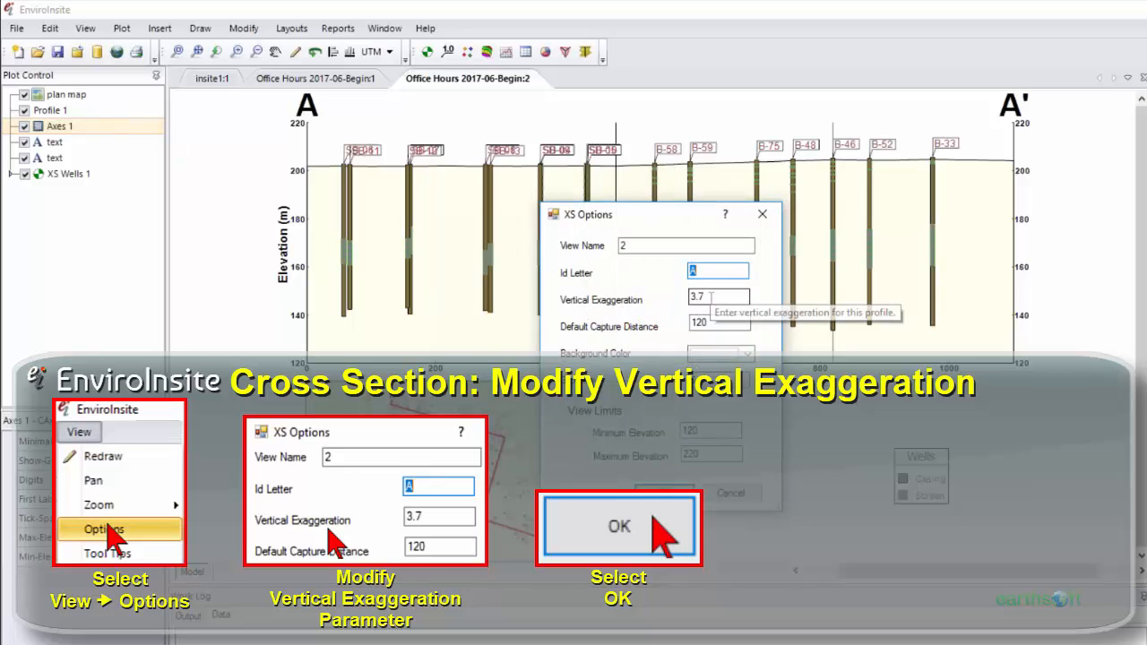
pyautogui.moveTo(713, 299); pyautogui.dragTo(685, 299)
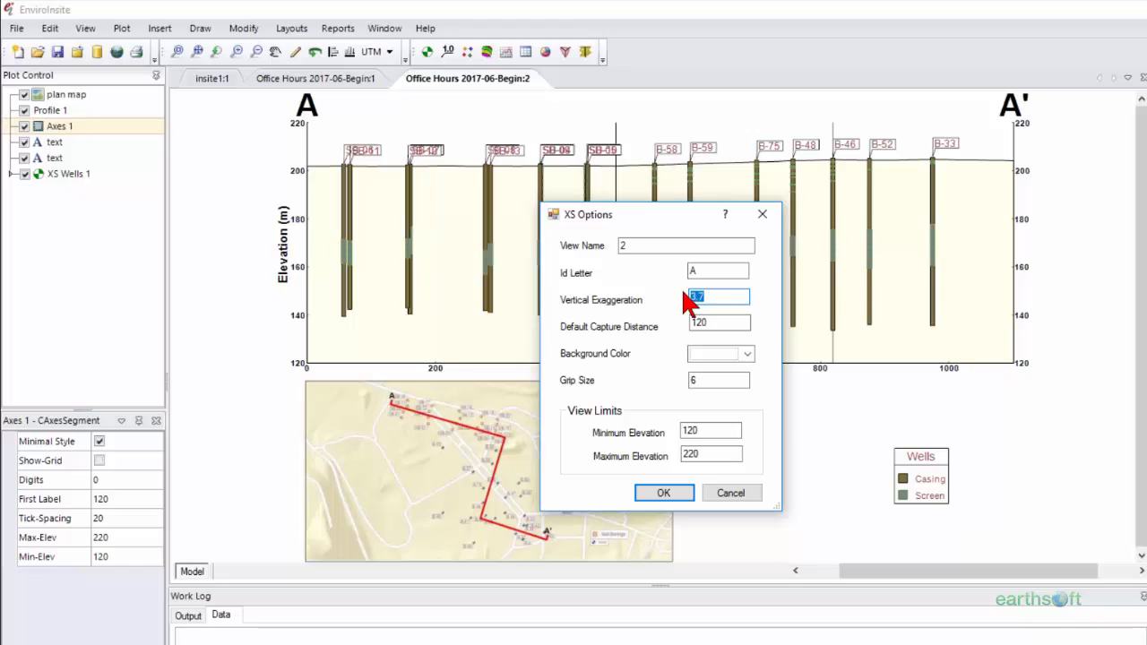
pyautogui.write('5')
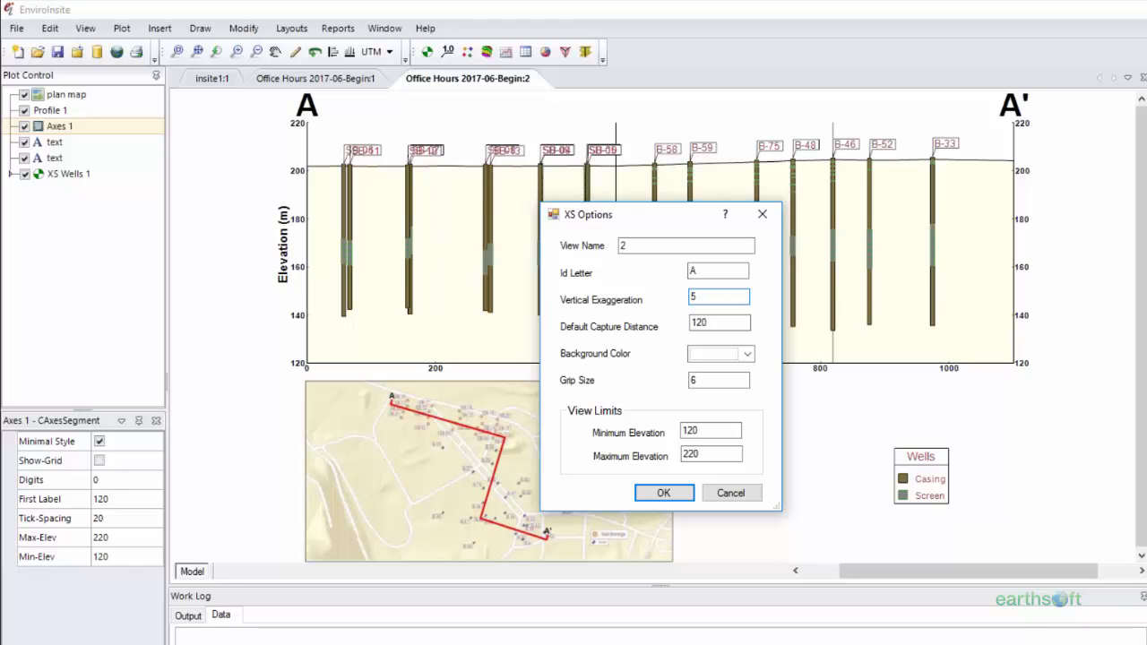
pyautogui.click(684, 492)
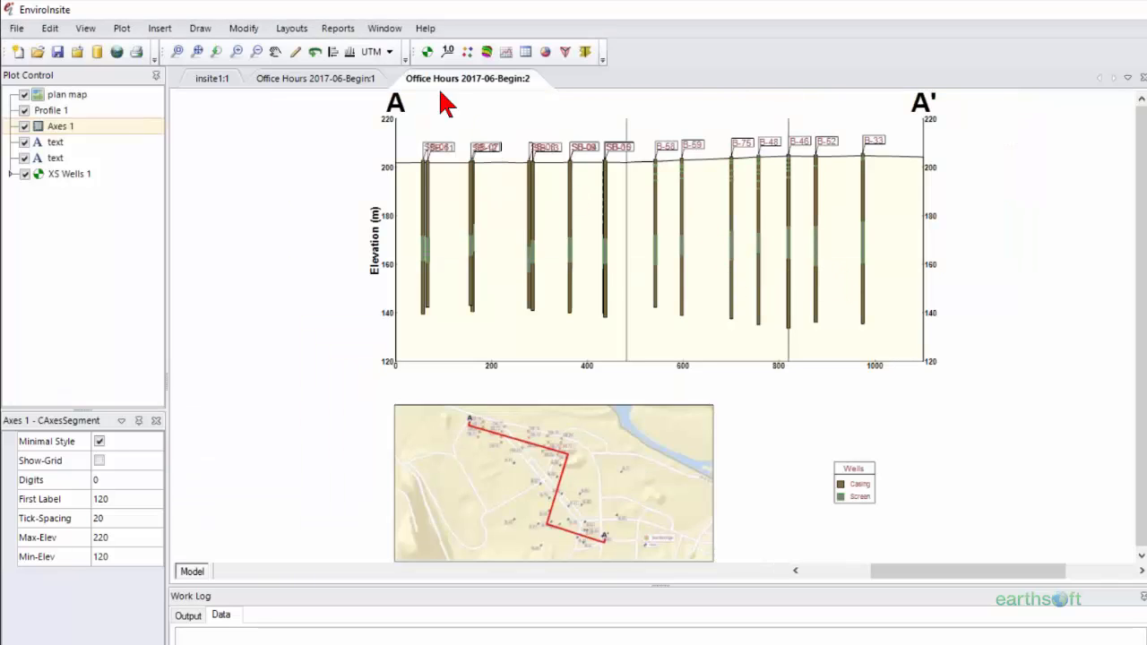
pyautogui.rightClick(68, 122)
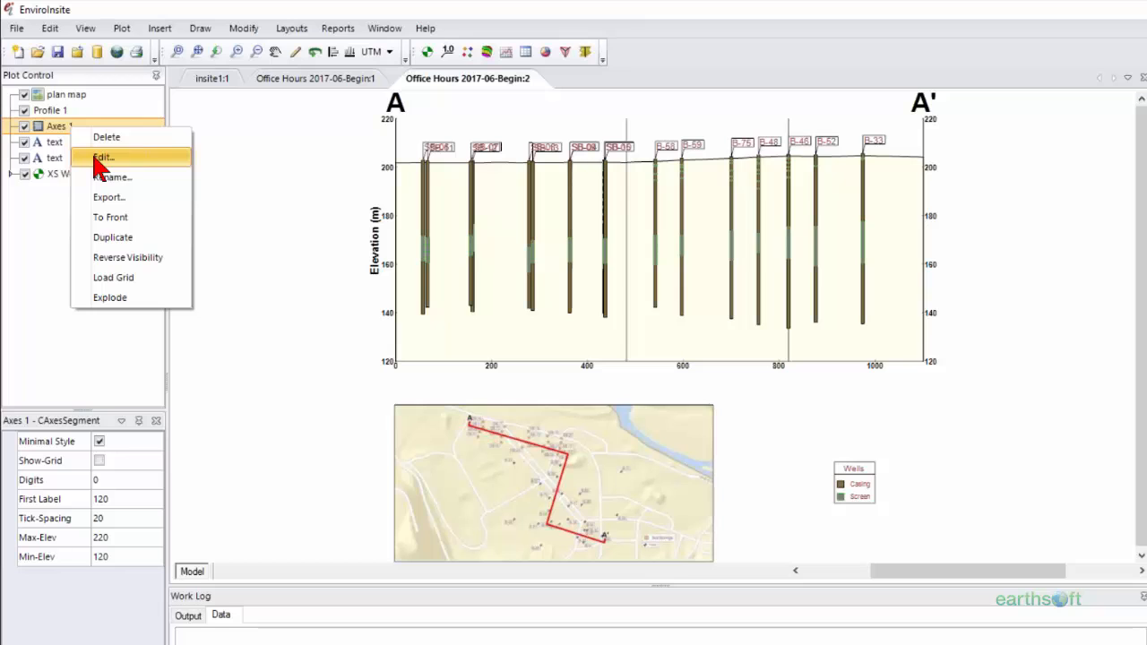
pyautogui.click(100, 157)
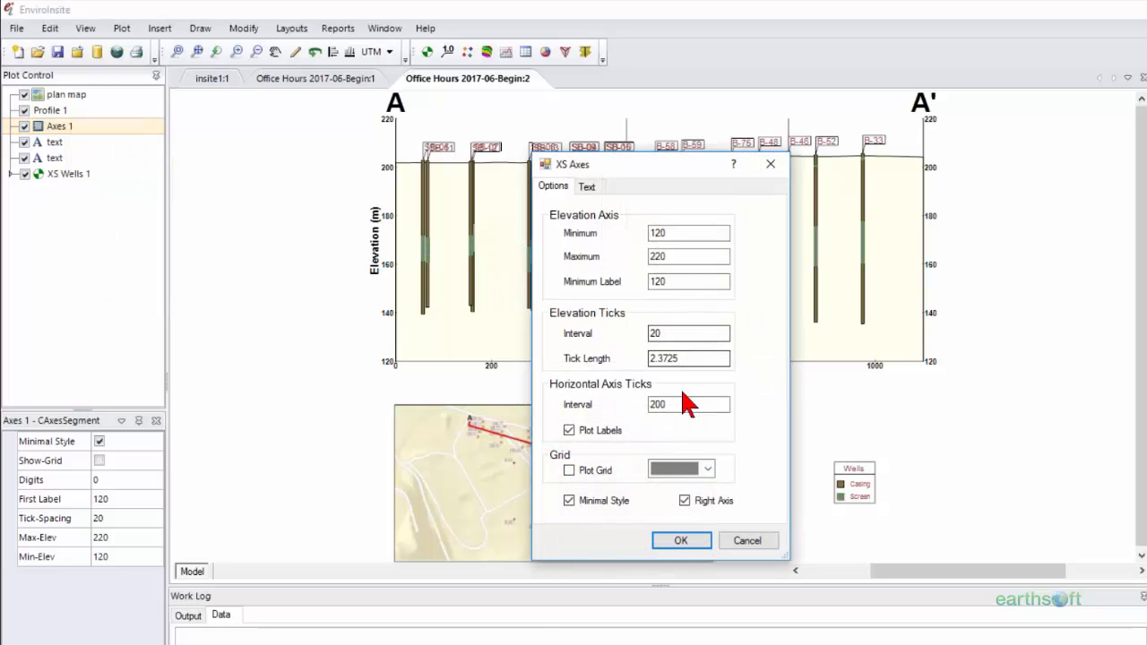
pyautogui.click(750, 543)
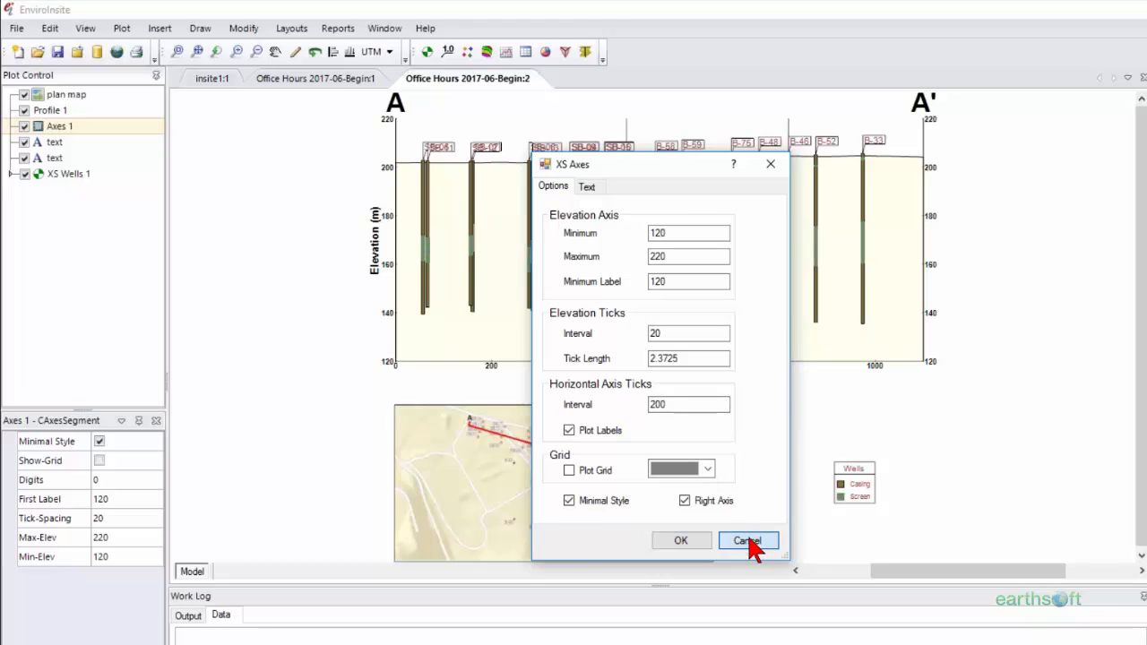
# Change the vertical exaggeration of the cross section to 3.9.
pyautogui.click(88, 29)
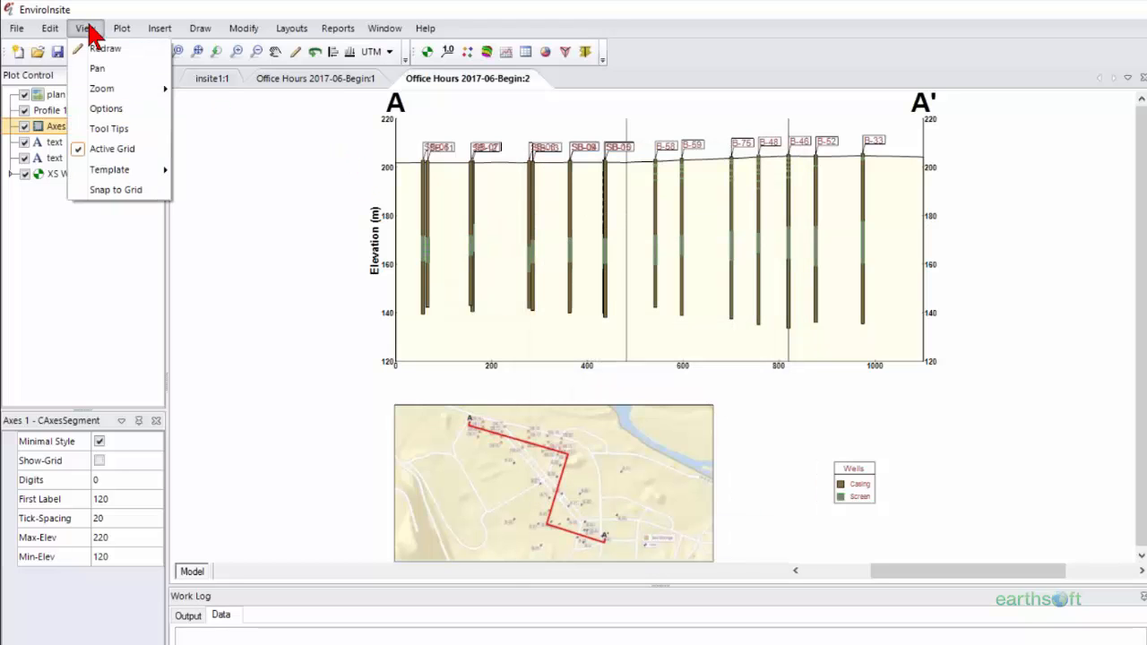
pyautogui.click(107, 109)
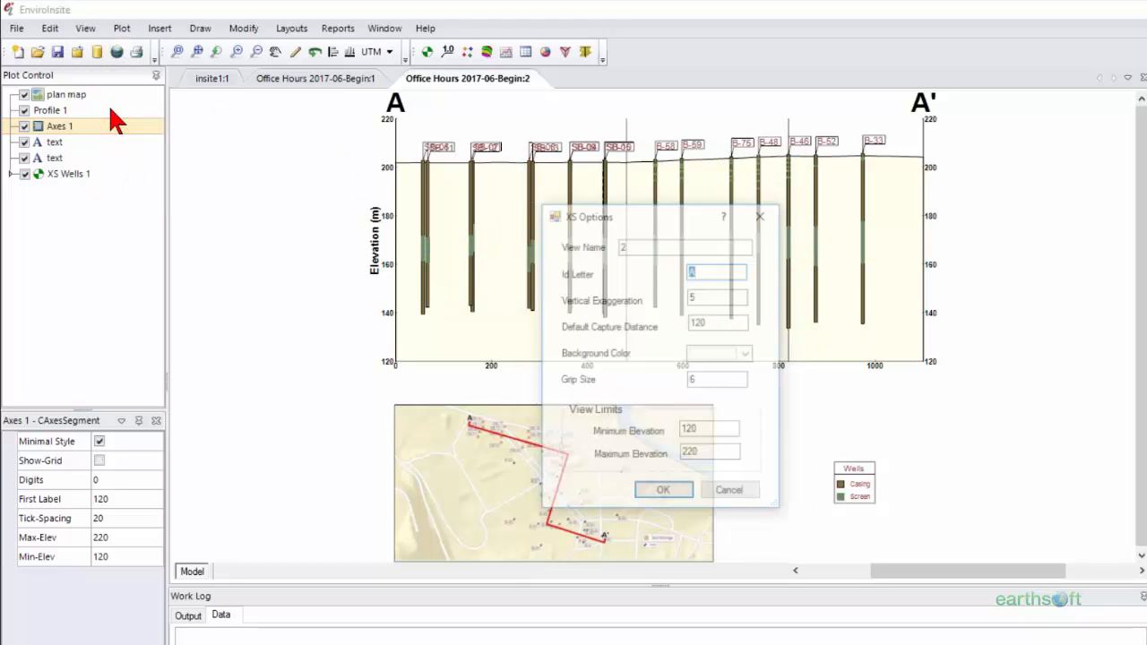
pyautogui.doubleClick(695, 297)
pyautogui.write('3.')
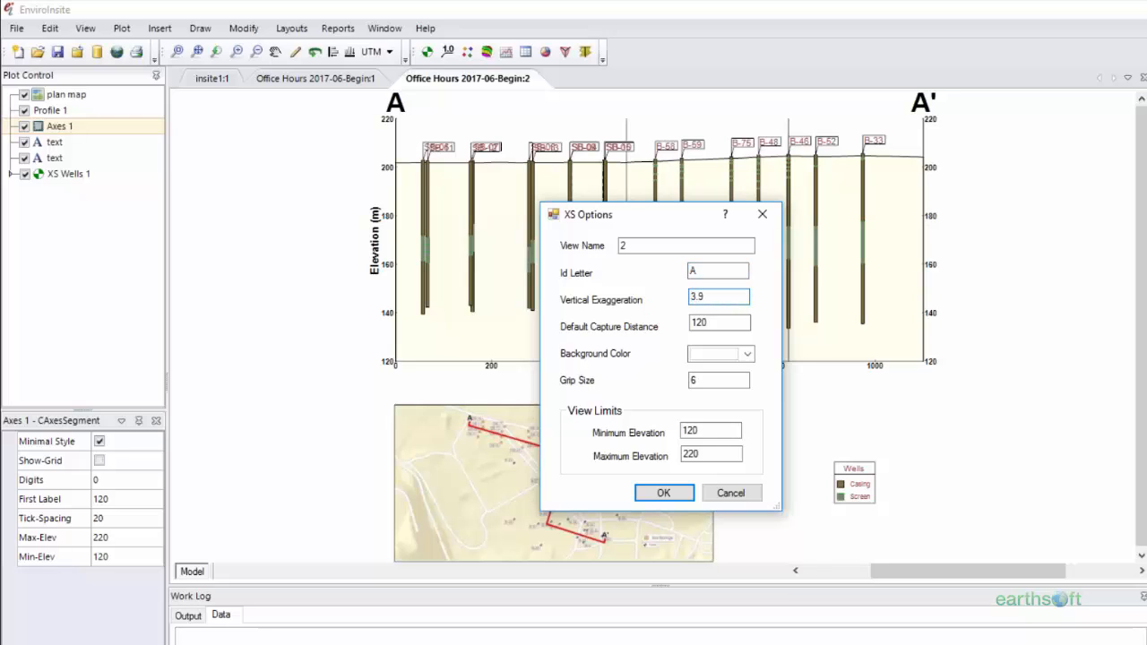
pyautogui.click(661, 493)
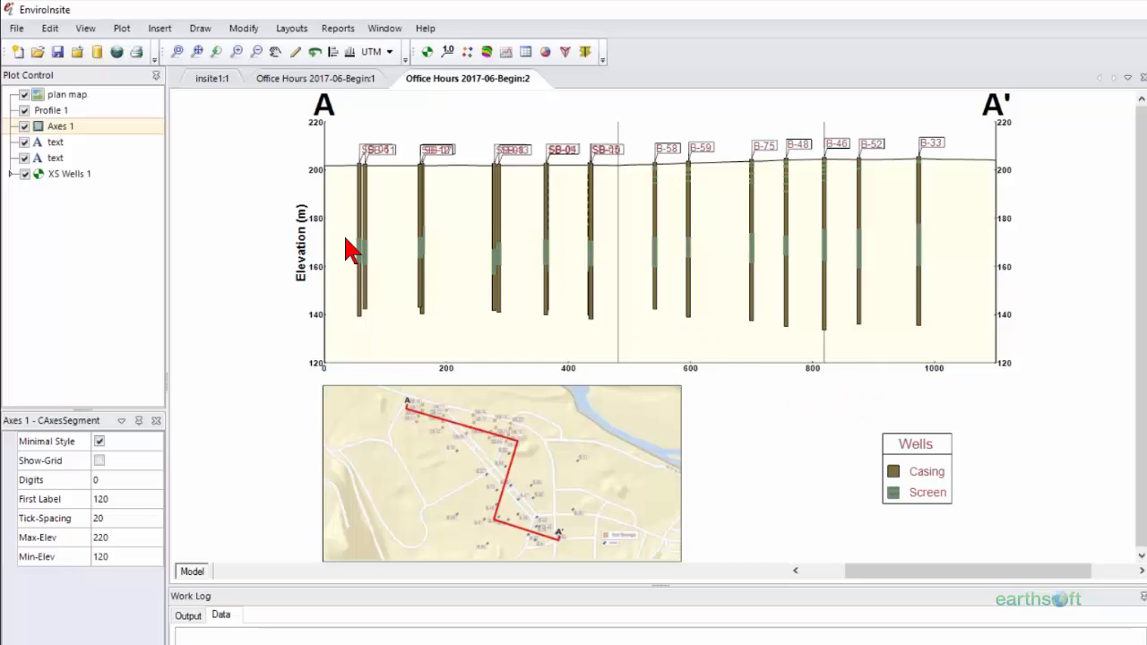
# Review the elevation, tick, grid and text settings of the cross section's axes, and leave them without changes.
pyautogui.rightClick(66, 126)
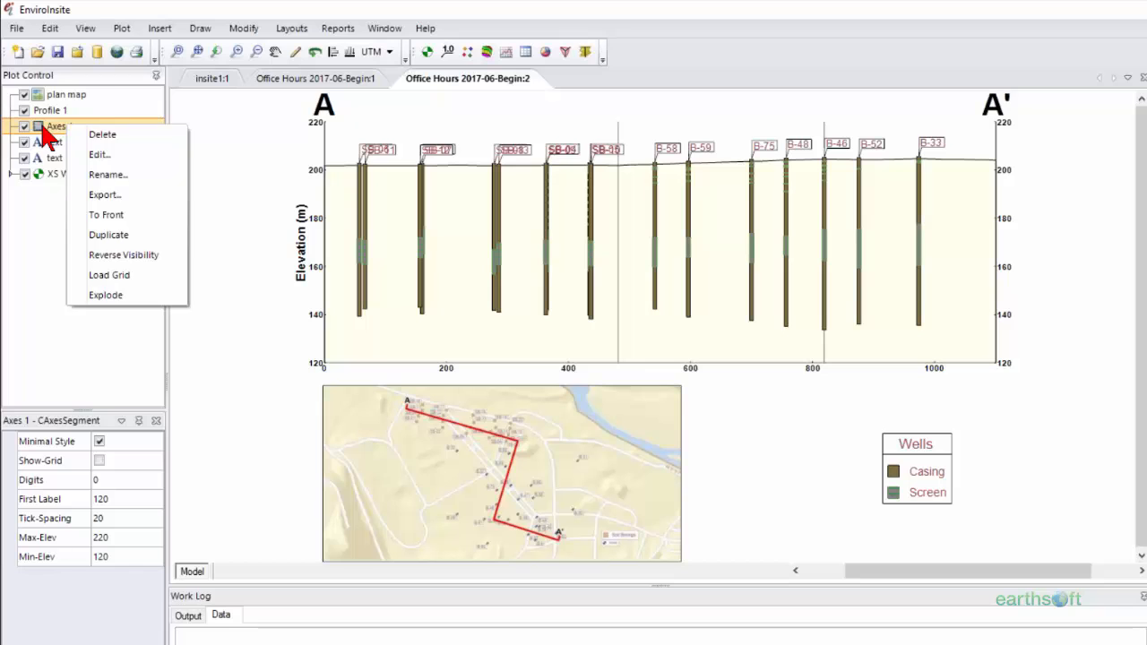
pyautogui.click(42, 126)
pyautogui.rightClick(41, 127)
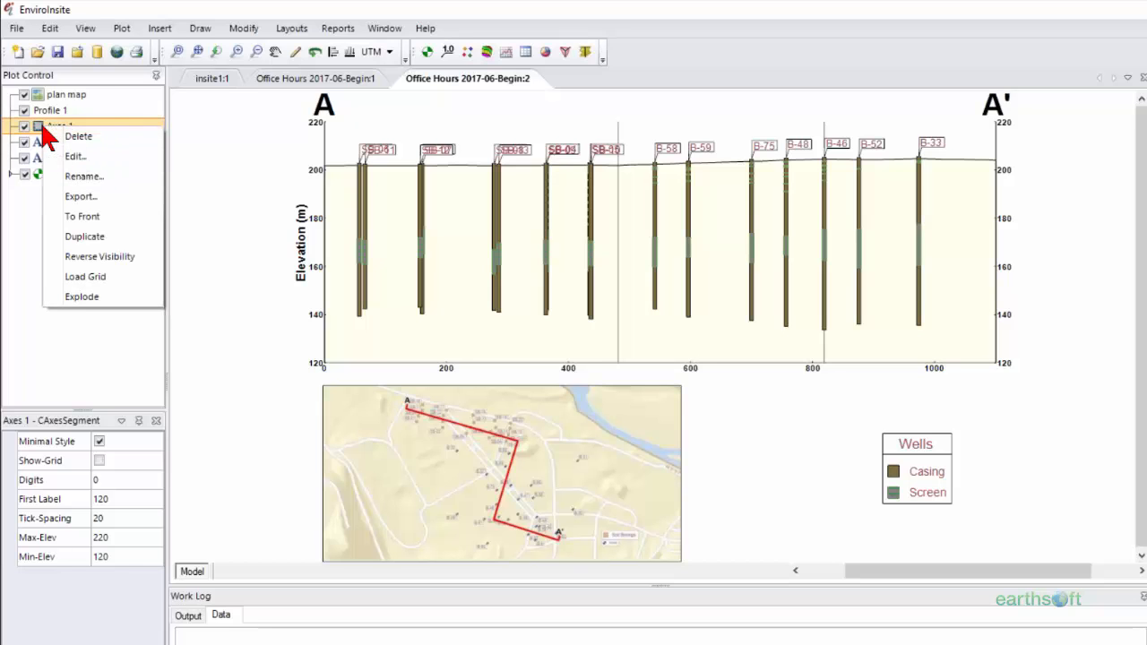
pyautogui.click(76, 158)
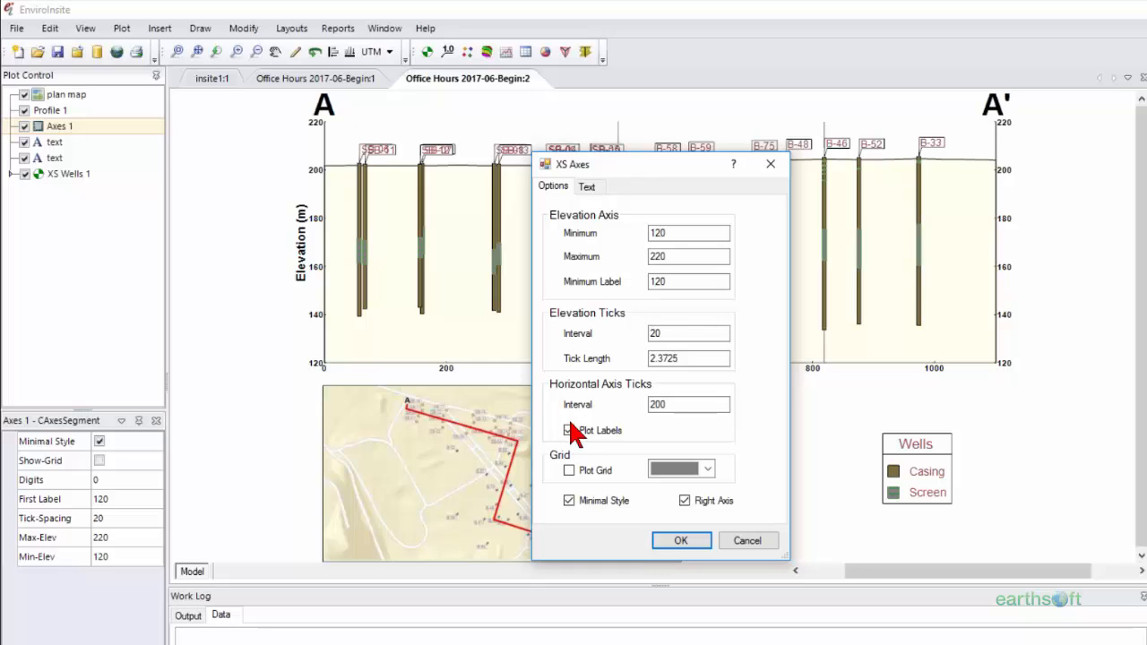
pyautogui.click(591, 187)
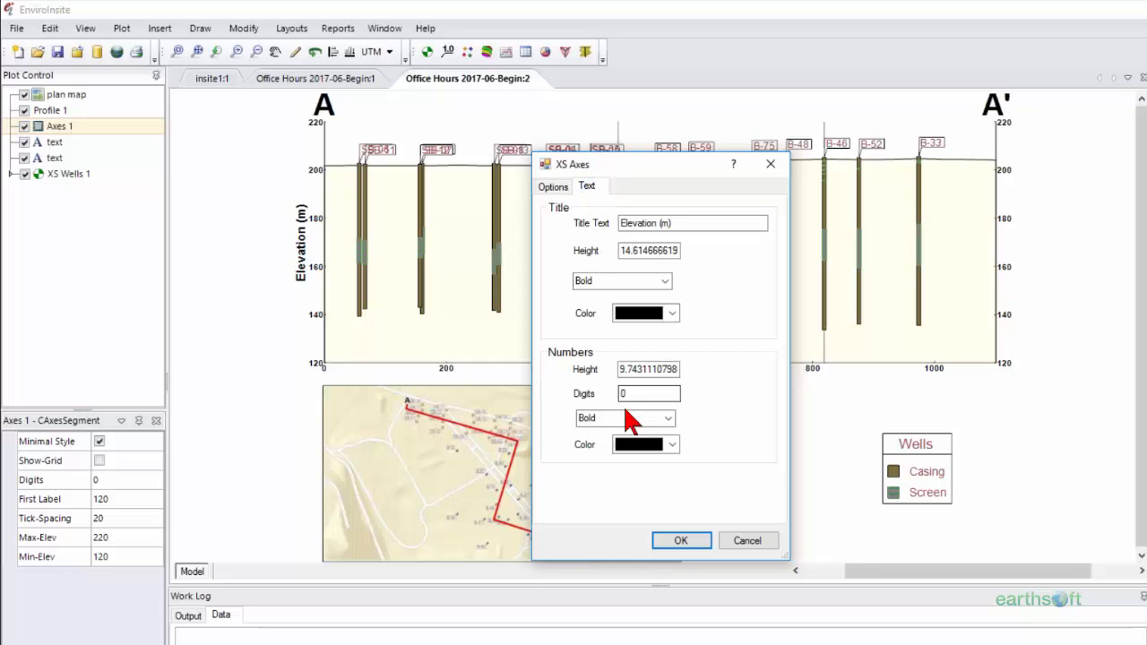
pyautogui.click(554, 189)
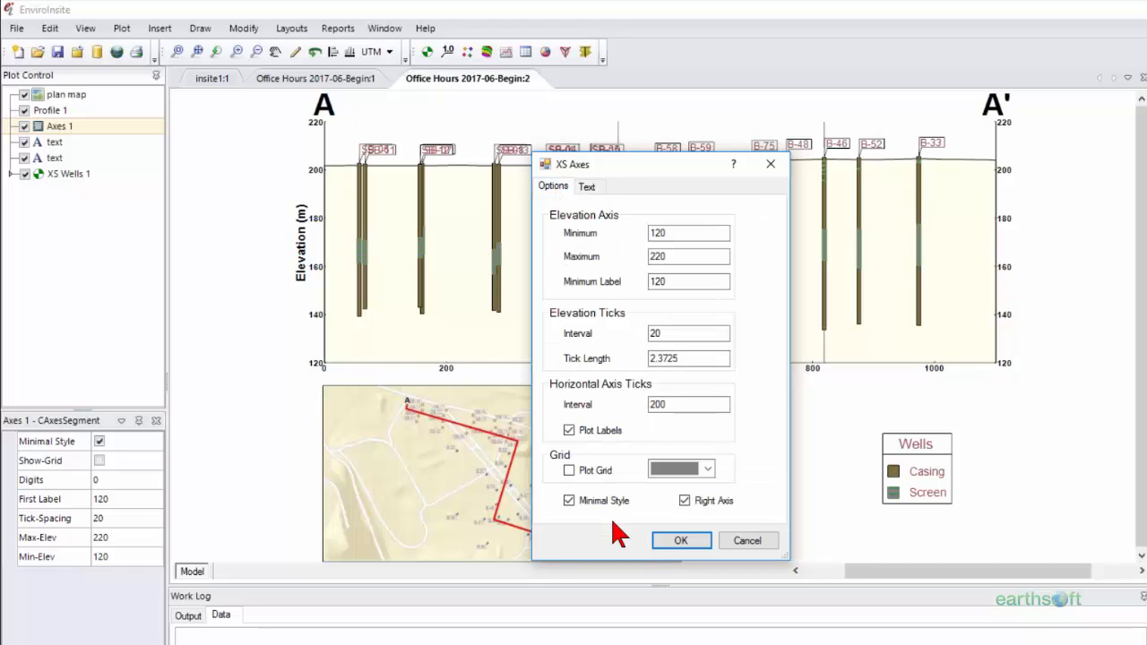
pyautogui.click(730, 541)
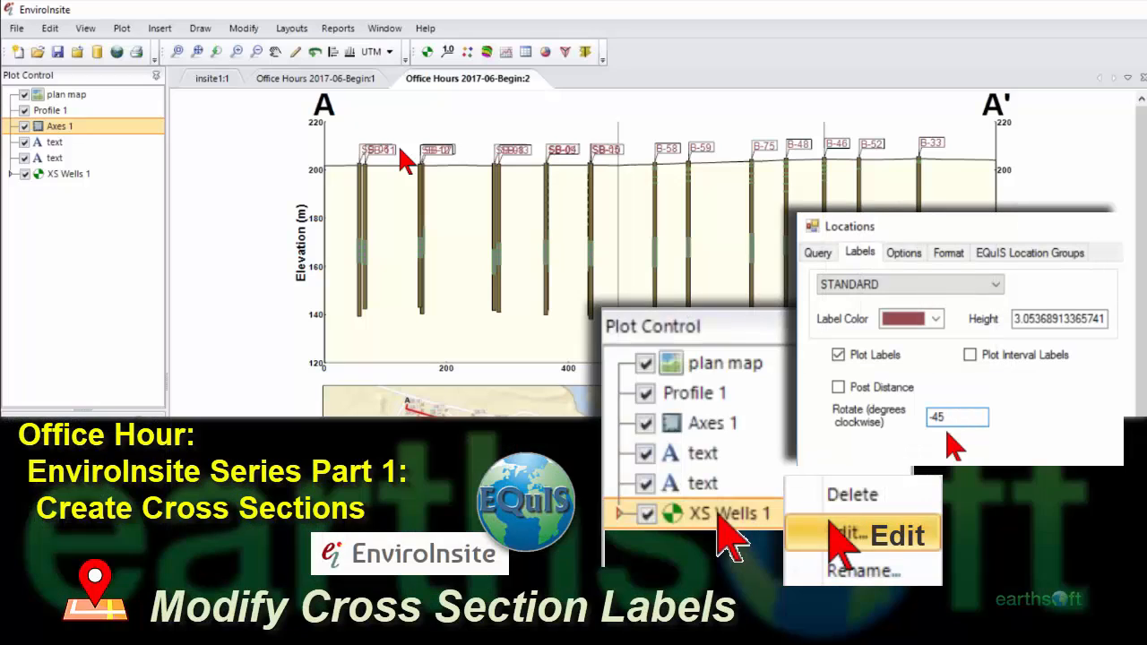
# Rotate the labels of the XS Wells 1 locations on the cross section by -45 degrees.
pyautogui.click(62, 175)
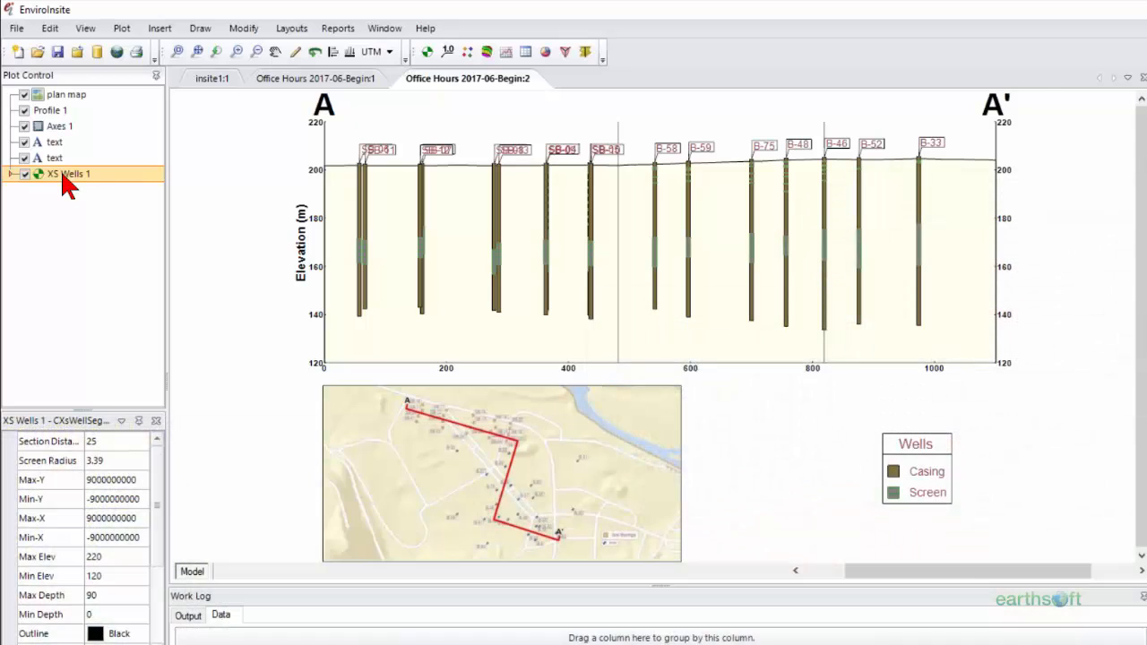
pyautogui.rightClick(63, 176)
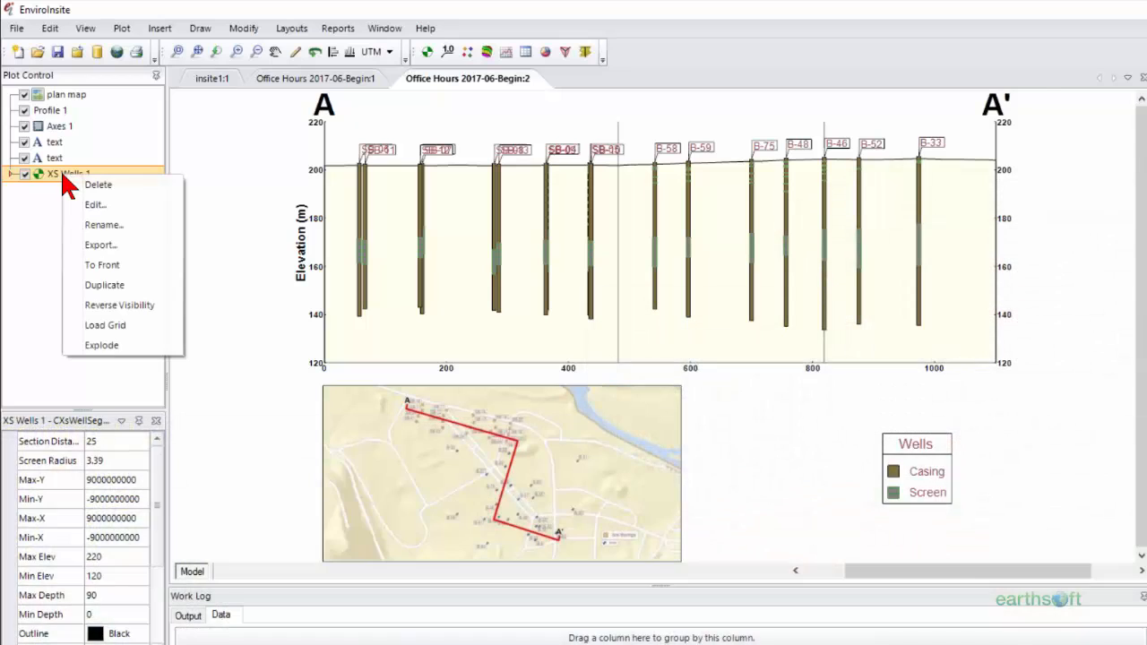
pyautogui.click(88, 204)
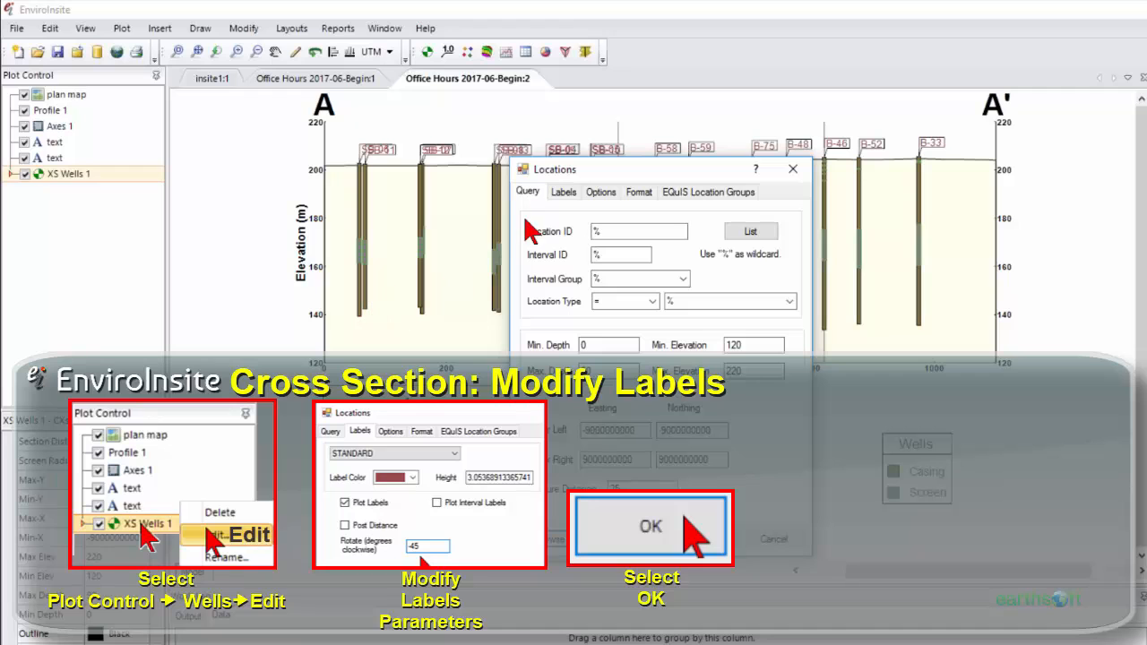
pyautogui.click(560, 193)
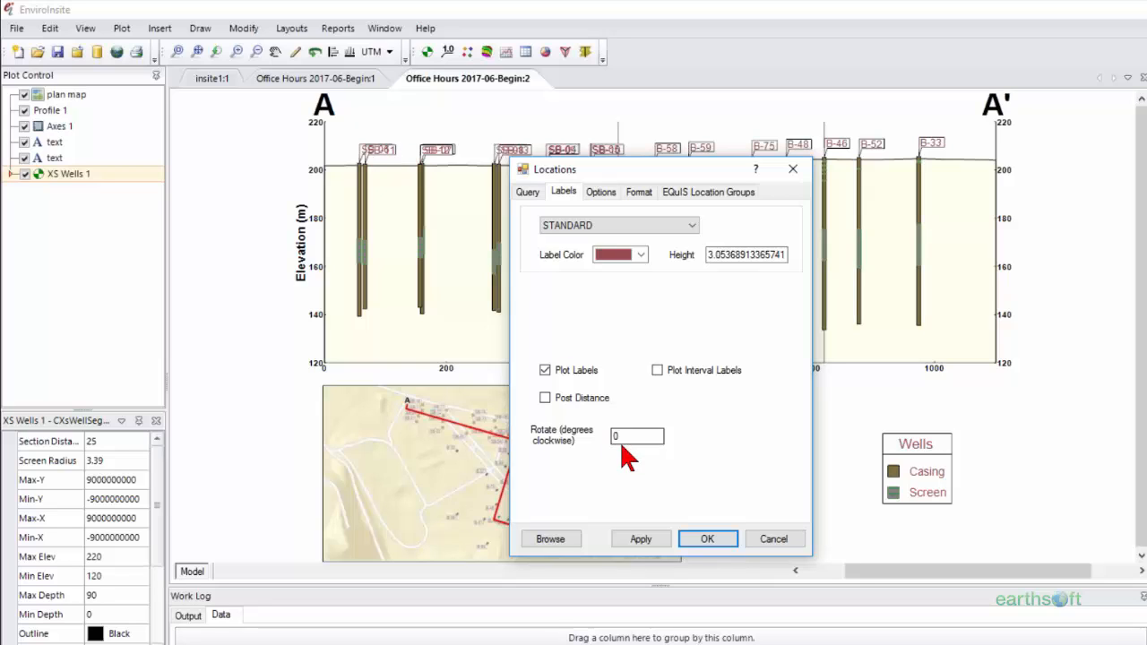
pyautogui.doubleClick(626, 435)
pyautogui.write('-45')
pyautogui.click(719, 537)
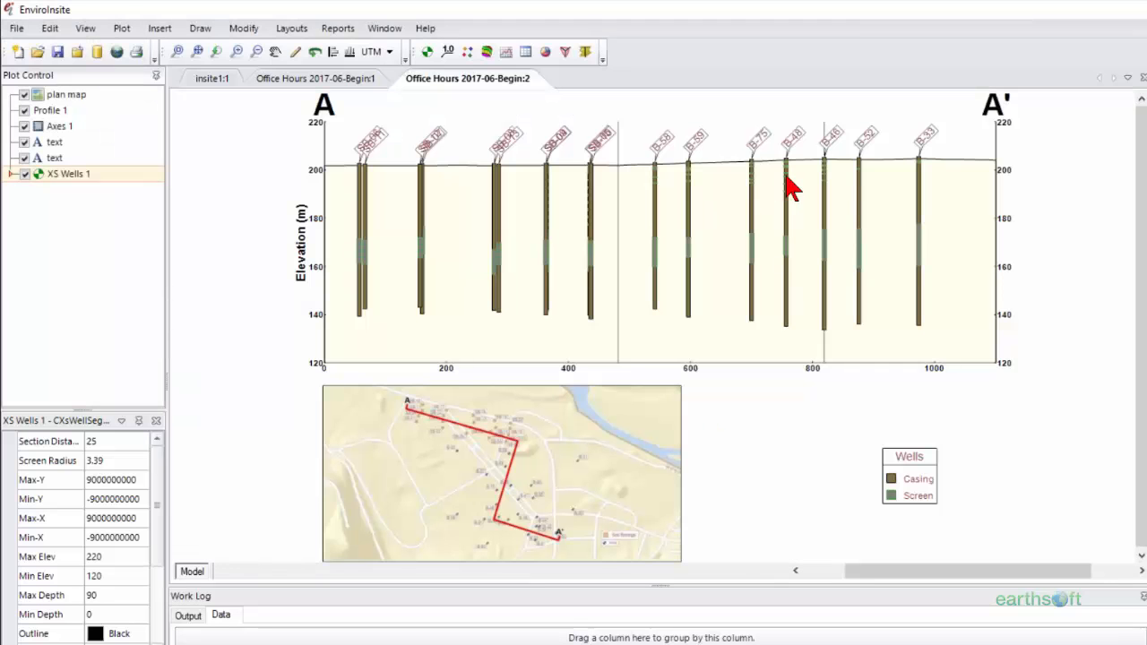
# Separate the overlapping well labels by moving SB-10, SB-09, SB-13, SB-07 and SB-11 beside their neighbours.
pyautogui.click(929, 138)
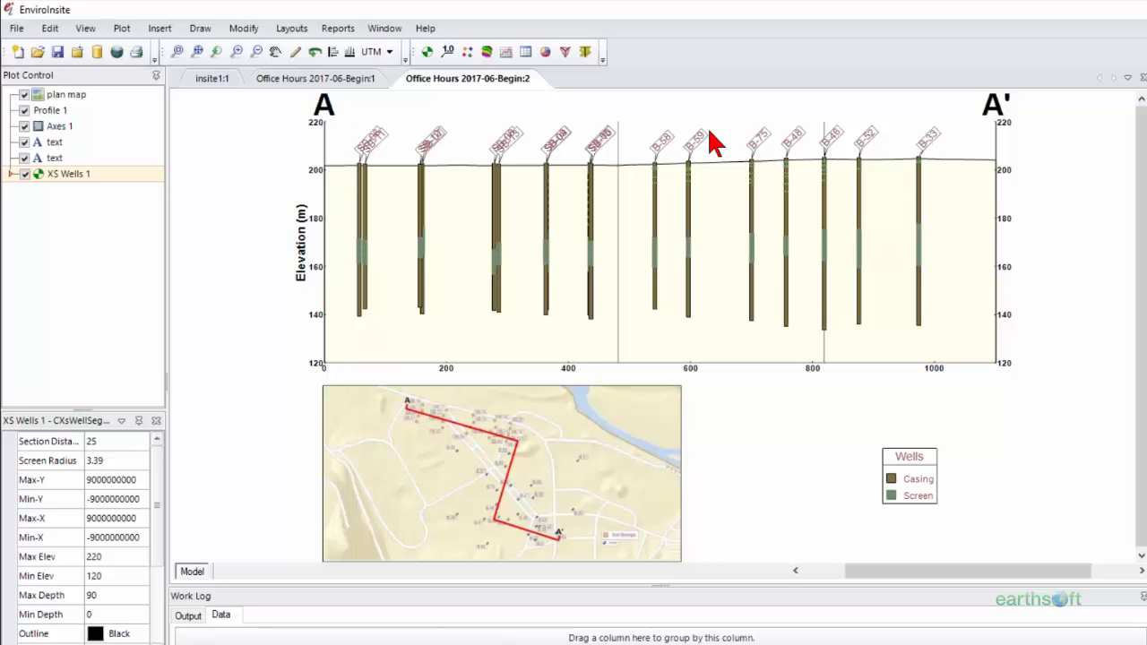
pyautogui.moveTo(599, 141); pyautogui.dragTo(527, 140)
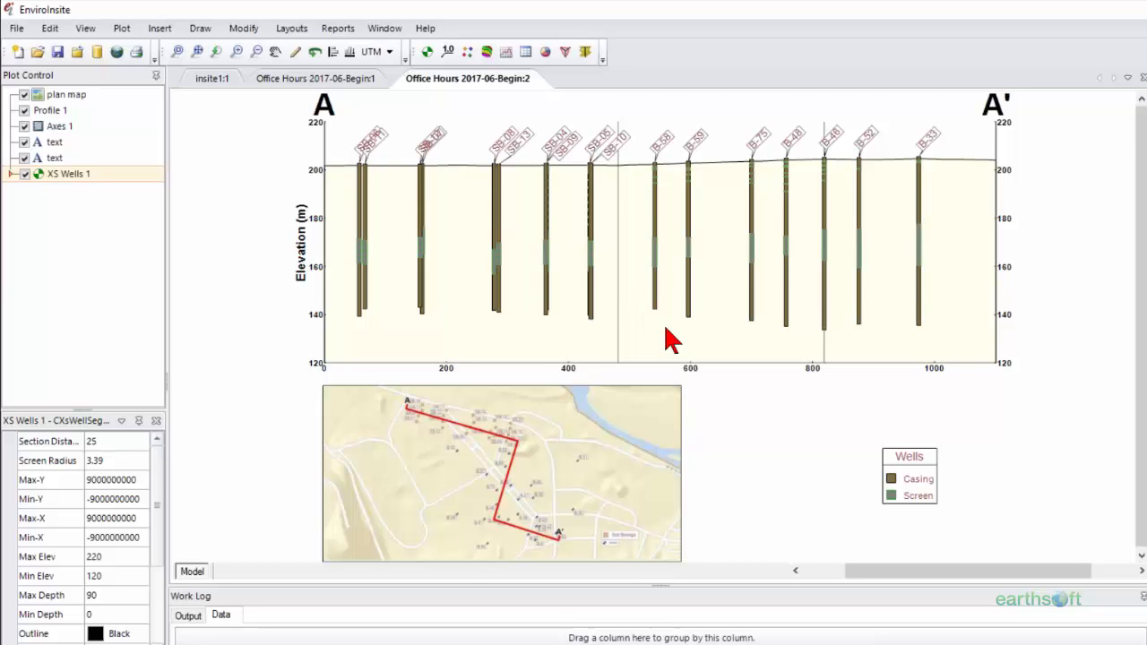
pyautogui.scroll(4, 668, 335)
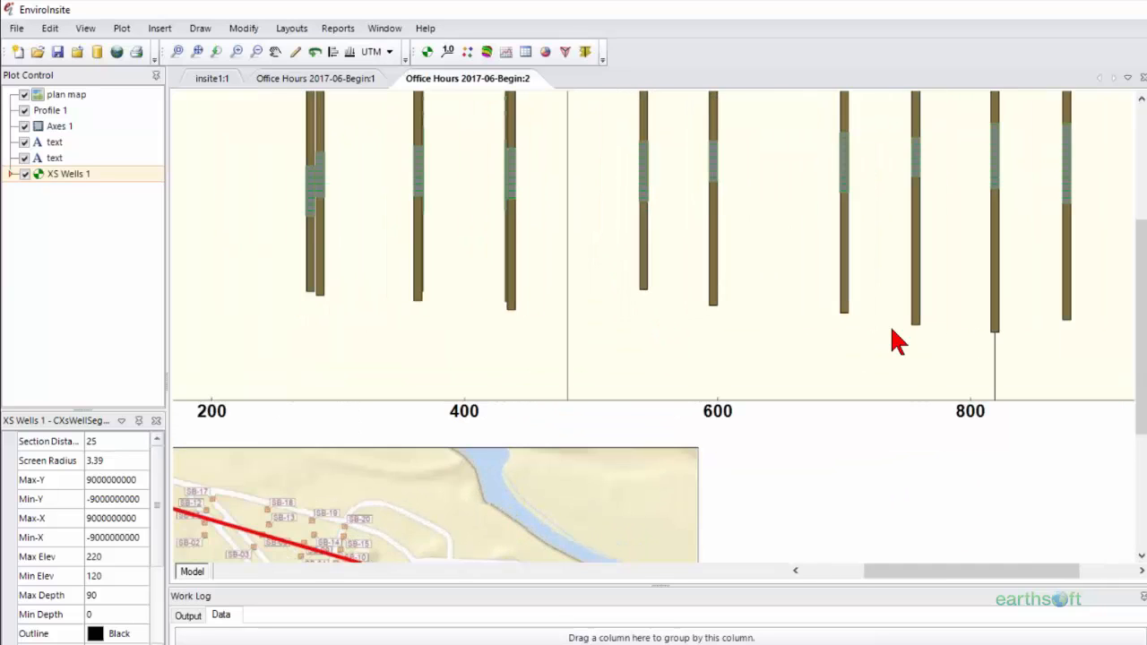
pyautogui.moveTo(1140, 338); pyautogui.dragTo(1141, 224)
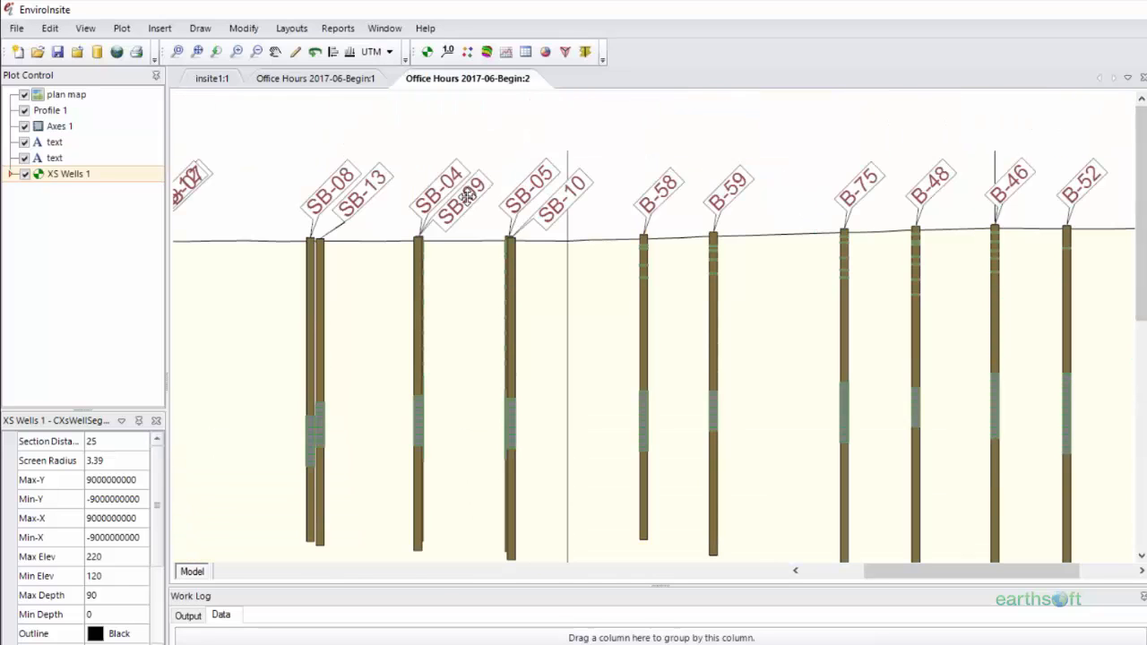
pyautogui.moveTo(891, 568); pyautogui.dragTo(835, 570)
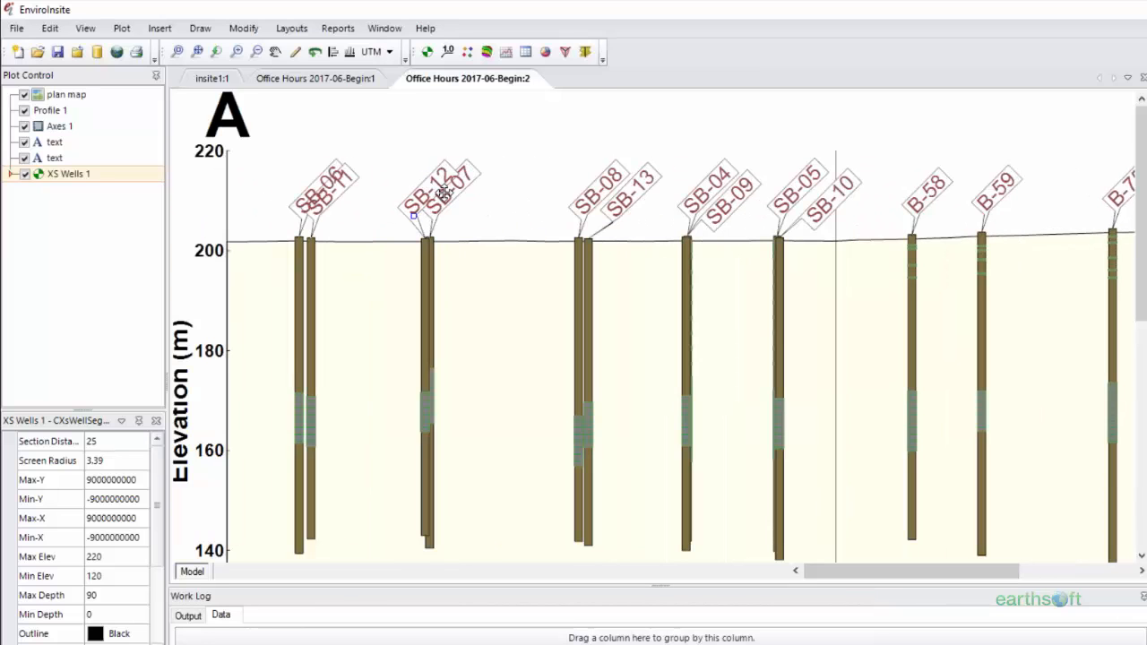
pyautogui.moveTo(443, 192); pyautogui.dragTo(463, 193)
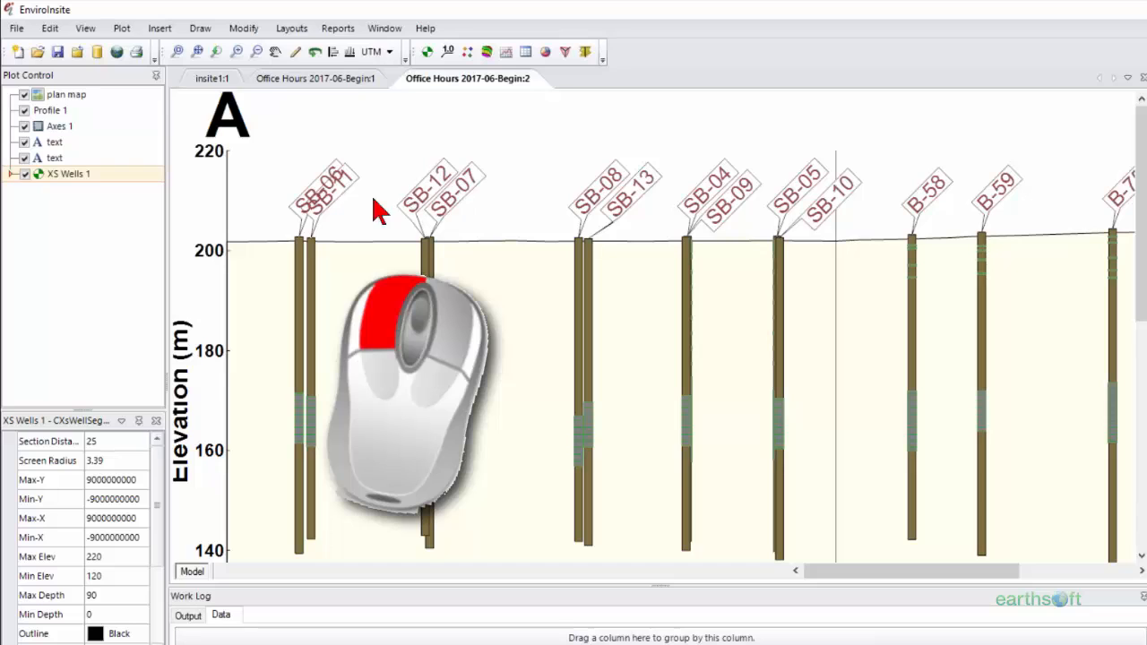
pyautogui.moveTo(324, 189)
pyautogui.mouseDown()
pyautogui.moveTo(312, 188)
pyautogui.moveTo(330, 196)
pyautogui.mouseUp()
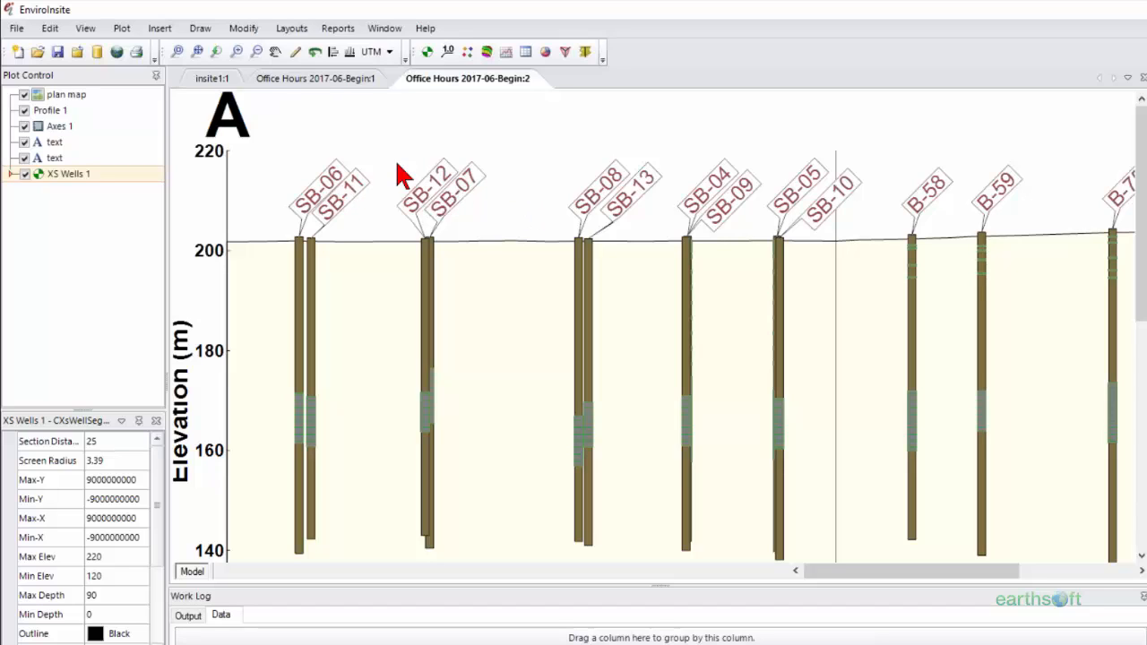
# Show the full cross section and move the Wells legend beside the upper end of the key map.
pyautogui.click(176, 51)
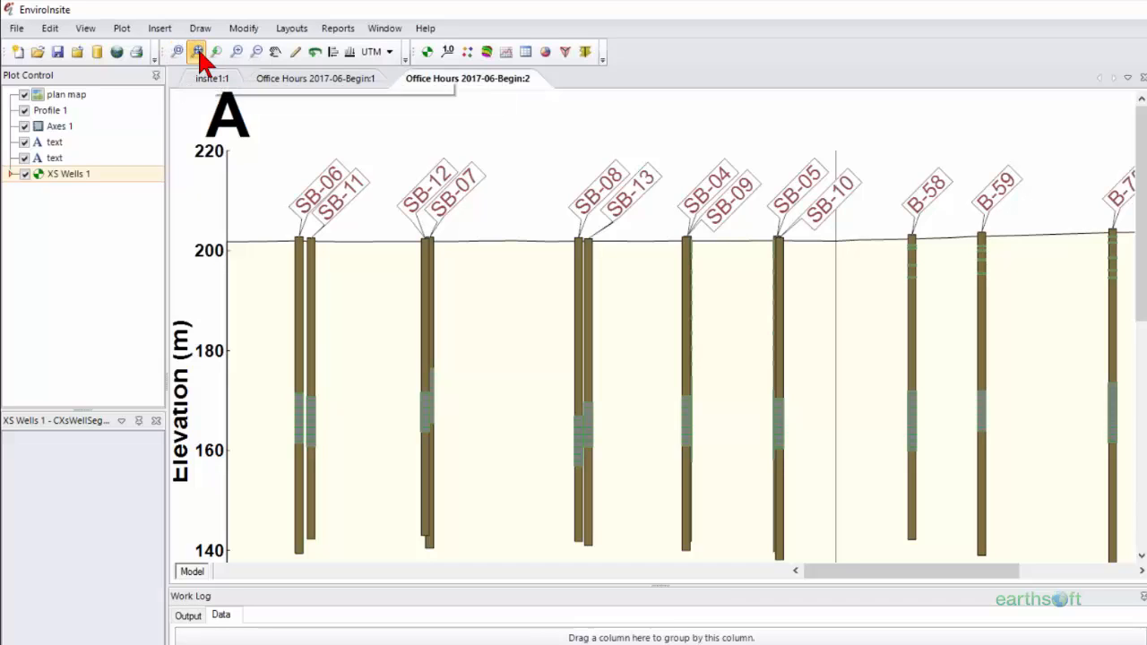
pyautogui.click(197, 51)
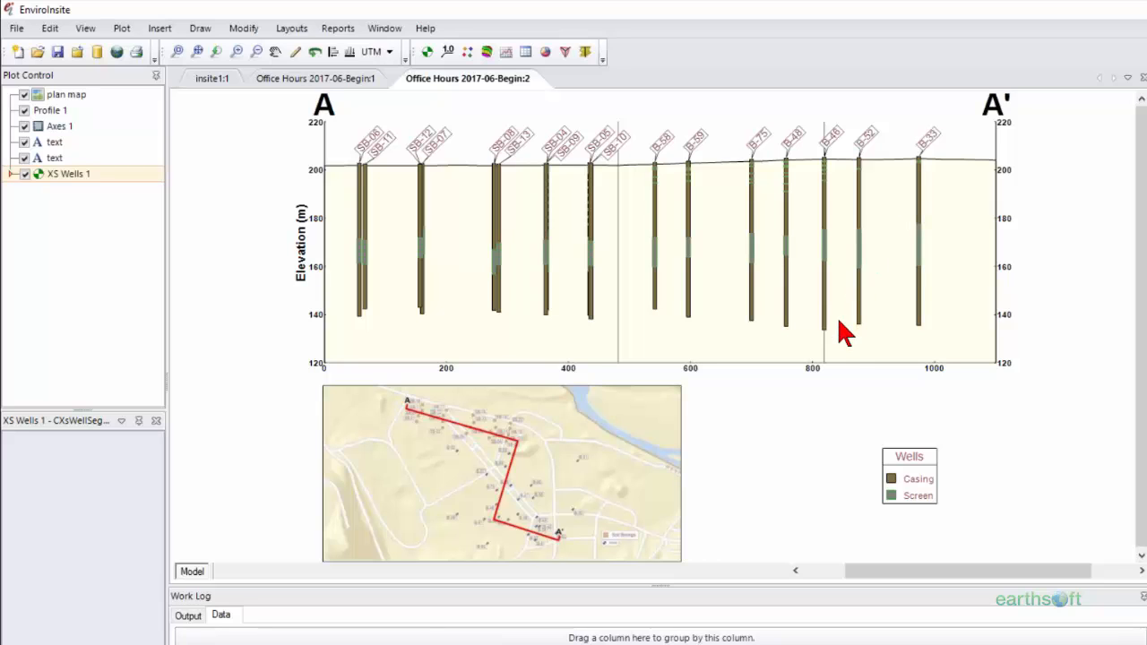
pyautogui.moveTo(922, 461); pyautogui.dragTo(730, 399)
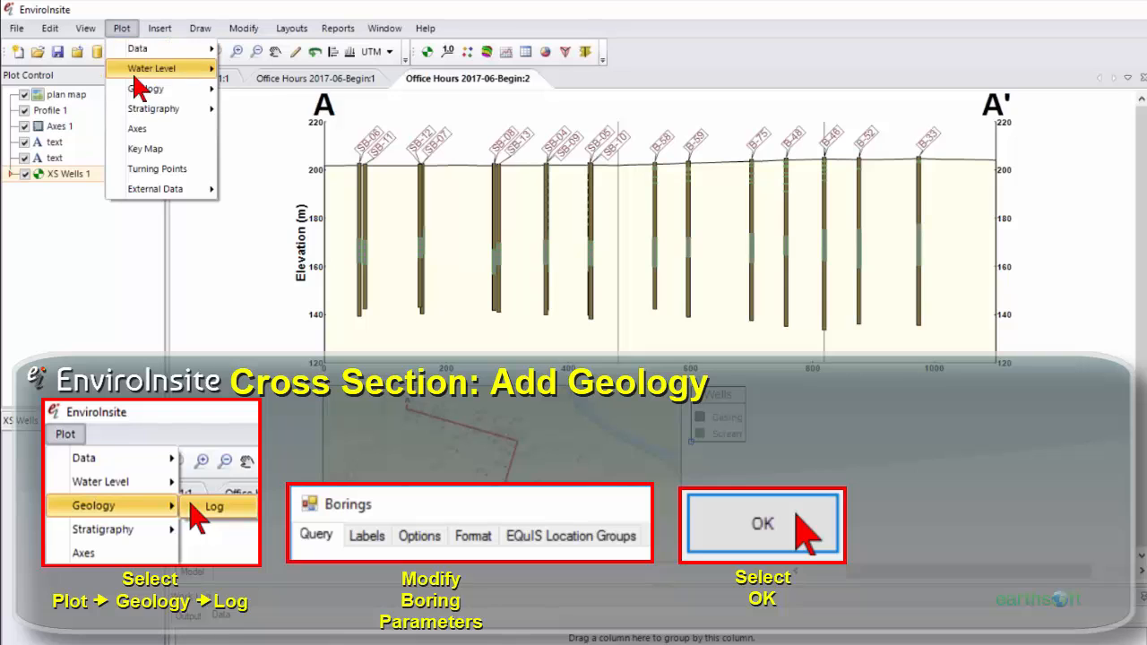
# Start plotting geology logs on the cross section with a capture distance of 25 and boring labels disabled.
pyautogui.moveTo(140, 92)
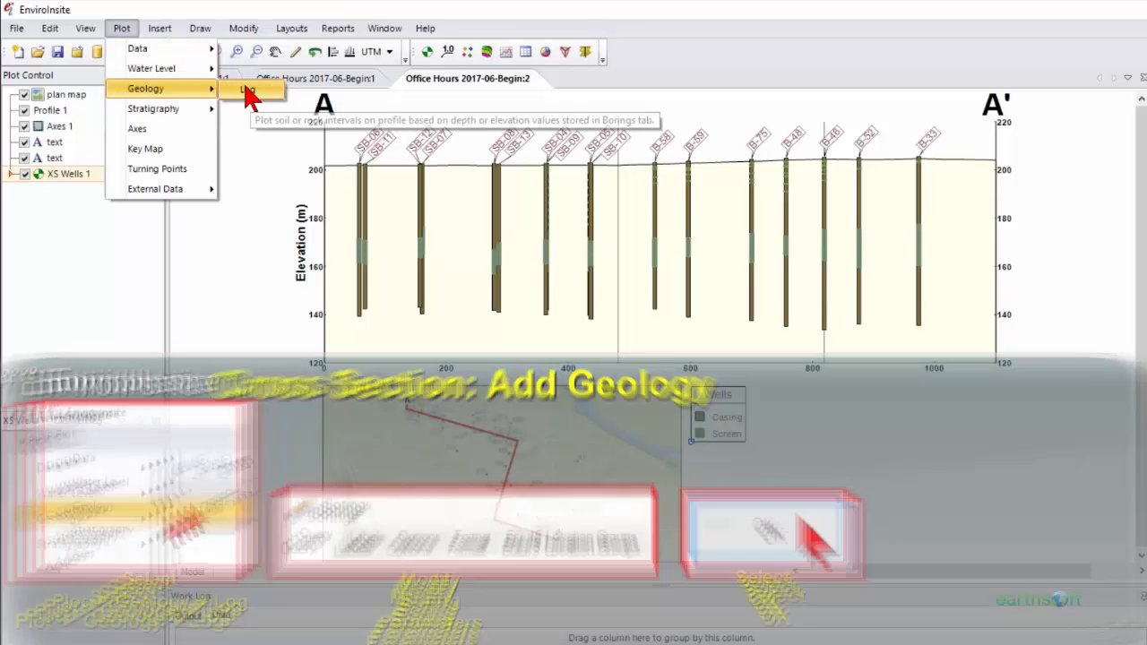
pyautogui.click(250, 96)
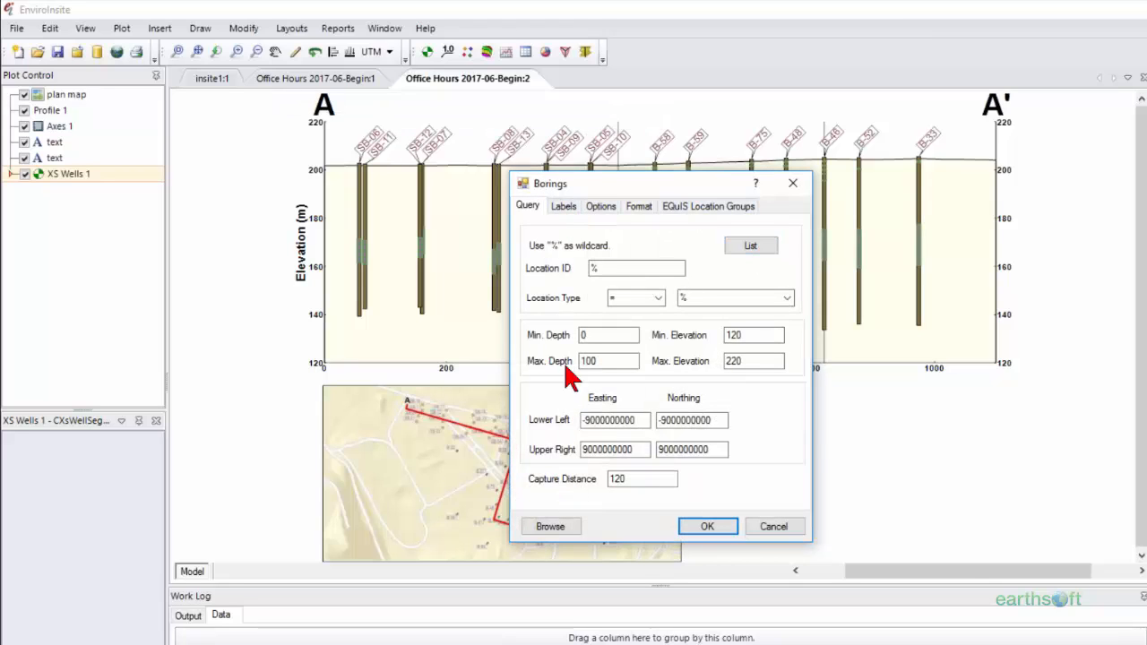
pyautogui.doubleClick(618, 479)
pyautogui.write('25')
pyautogui.click(562, 207)
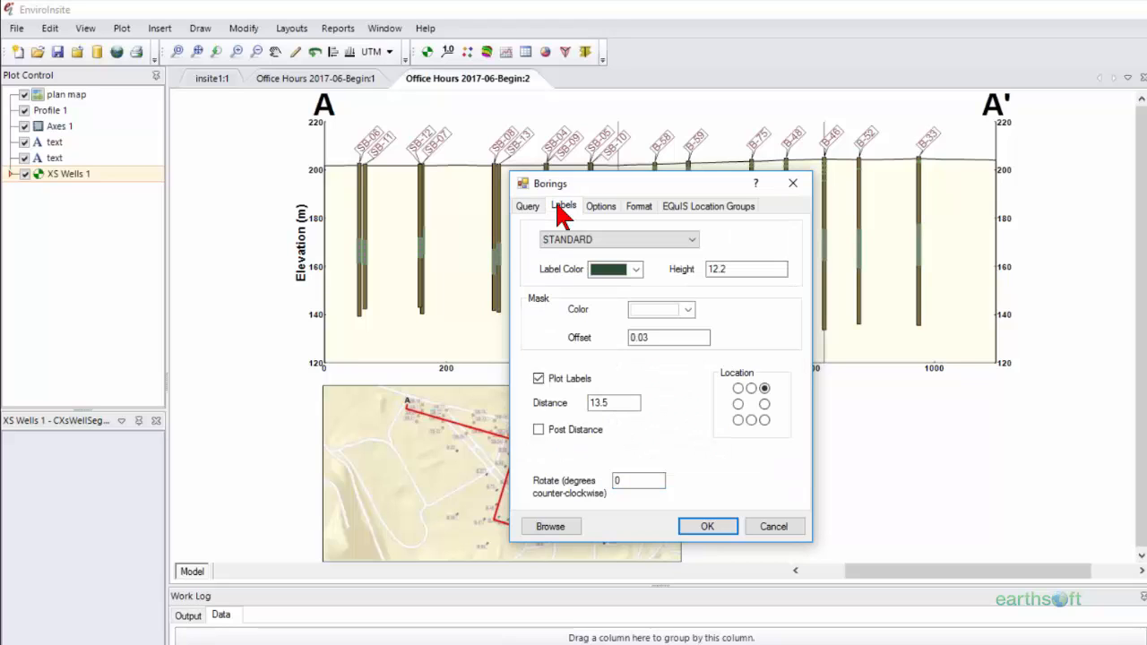
pyautogui.click(539, 379)
# Review the remaining boring settings and plot the geology logs, placing the Borings legend beside the Wells legend.
pyautogui.click(600, 207)
pyautogui.click(638, 207)
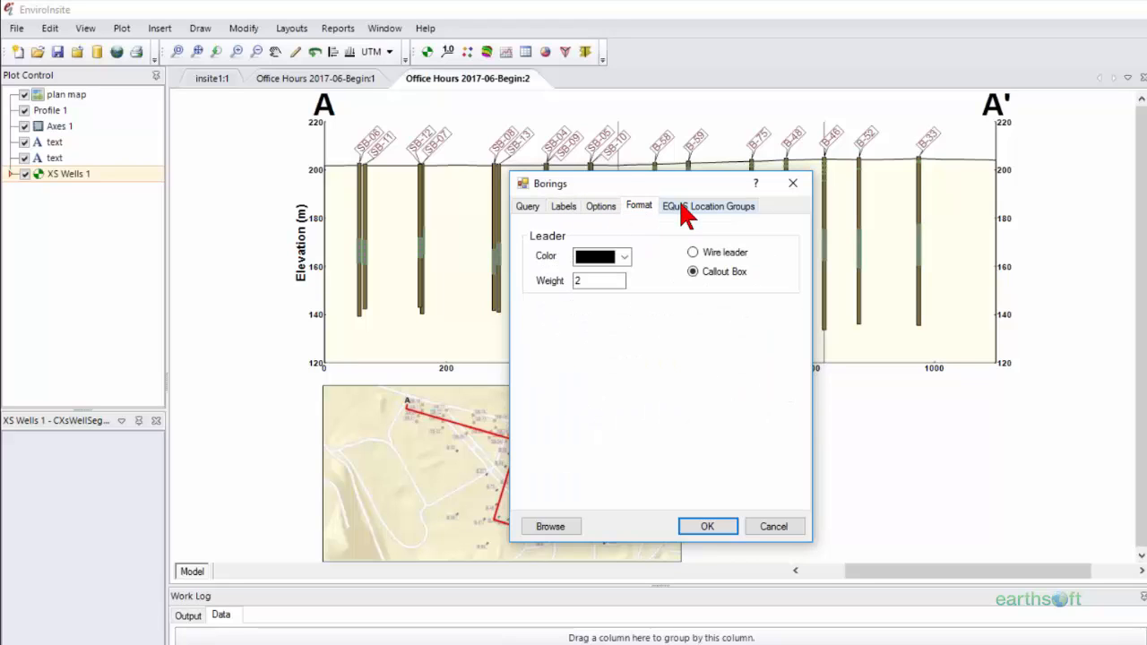
pyautogui.click(685, 211)
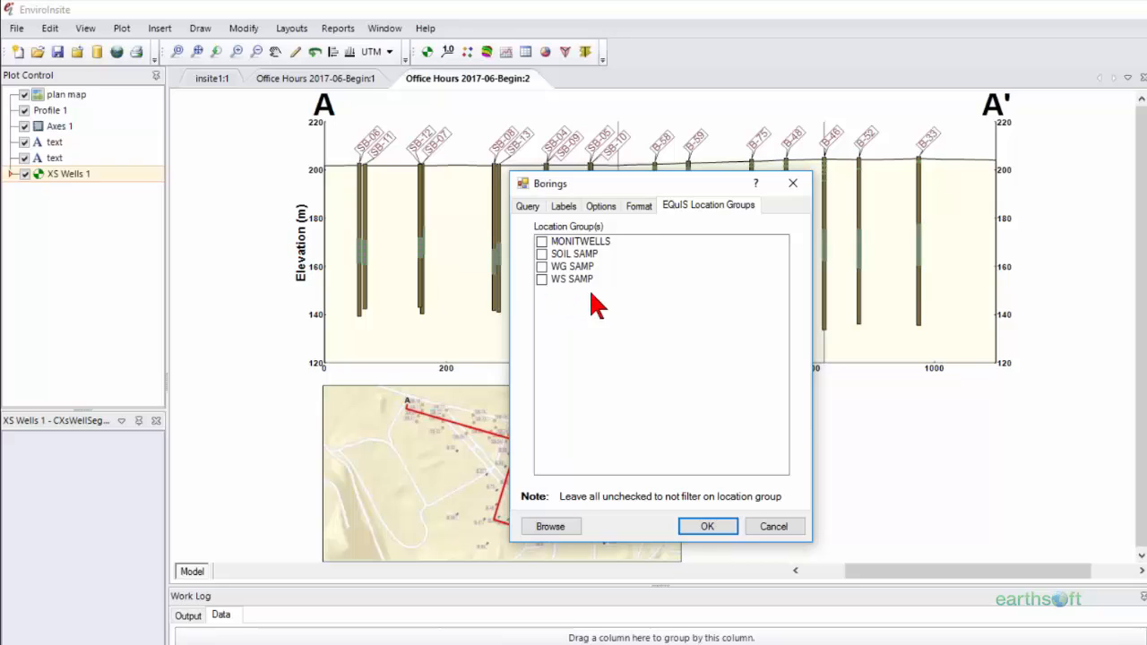
pyautogui.click(530, 205)
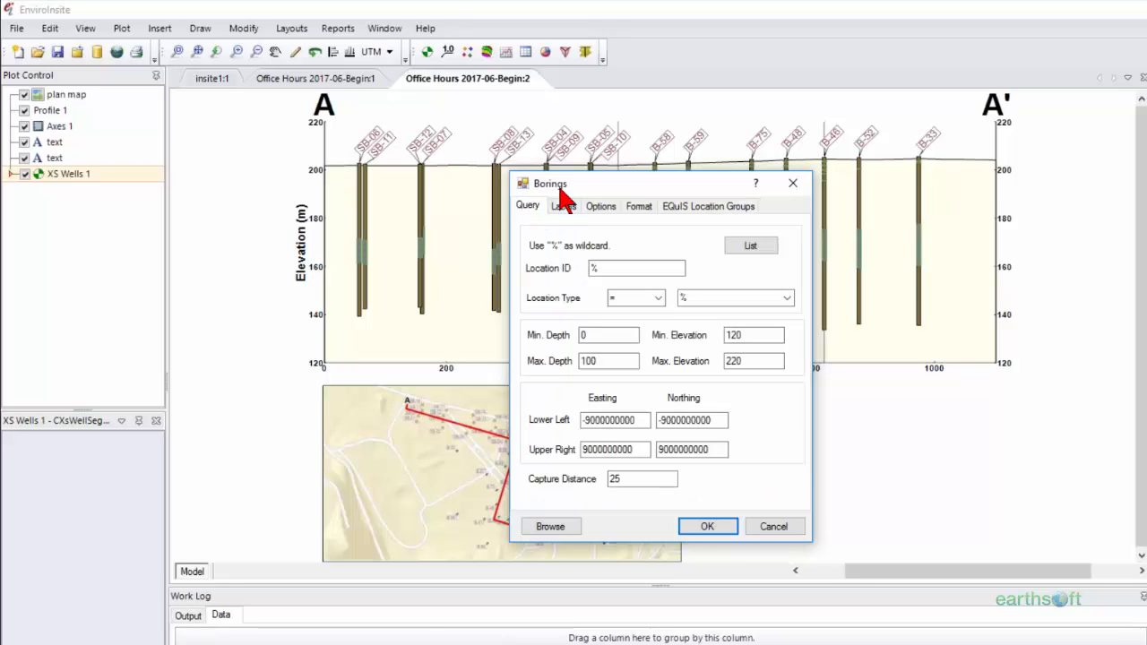
pyautogui.click(707, 528)
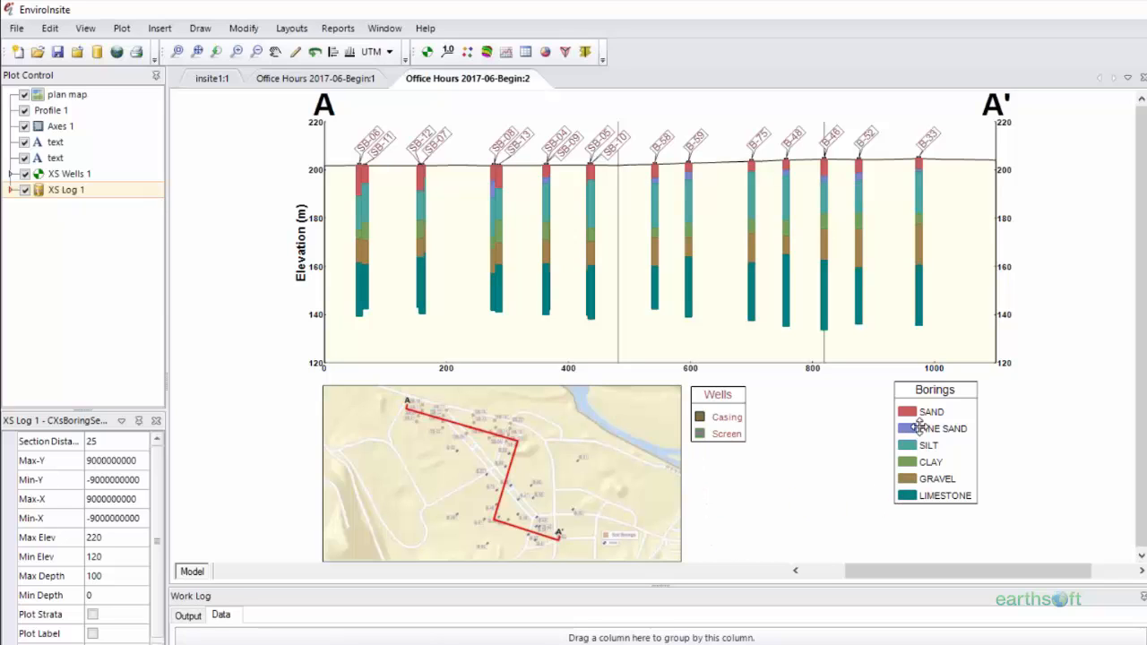
pyautogui.moveTo(927, 405); pyautogui.dragTo(786, 409)
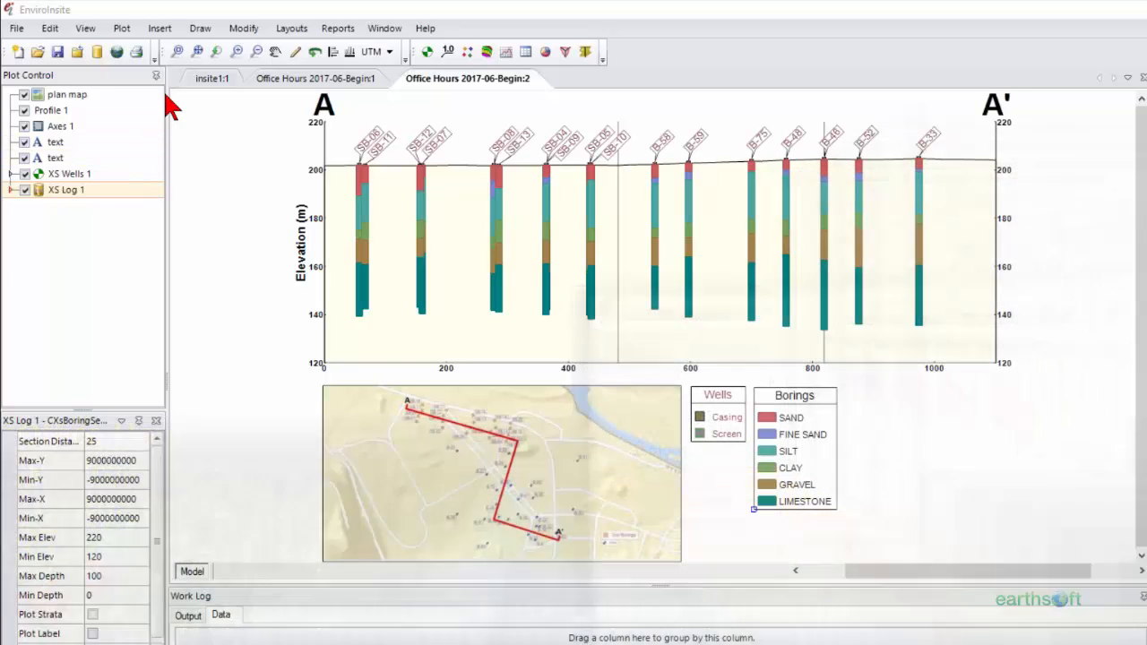
# Start plotting stratigraphy logs on the cross section with a capture distance of 25 and boring labels disabled.
pyautogui.click(124, 29)
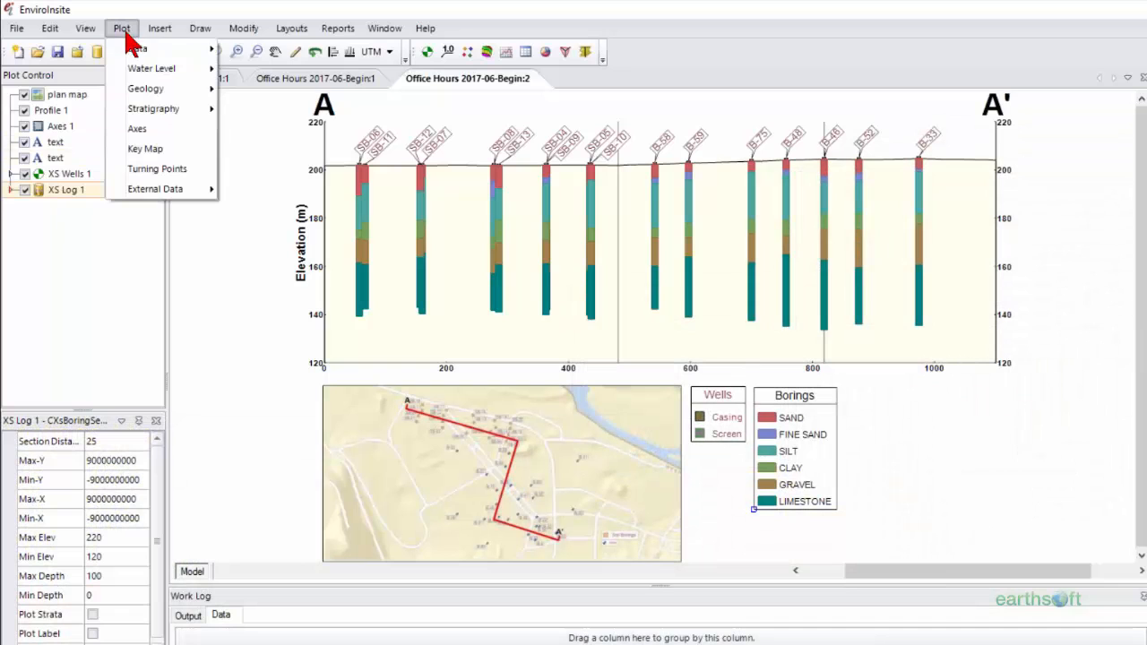
pyautogui.moveTo(212, 109)
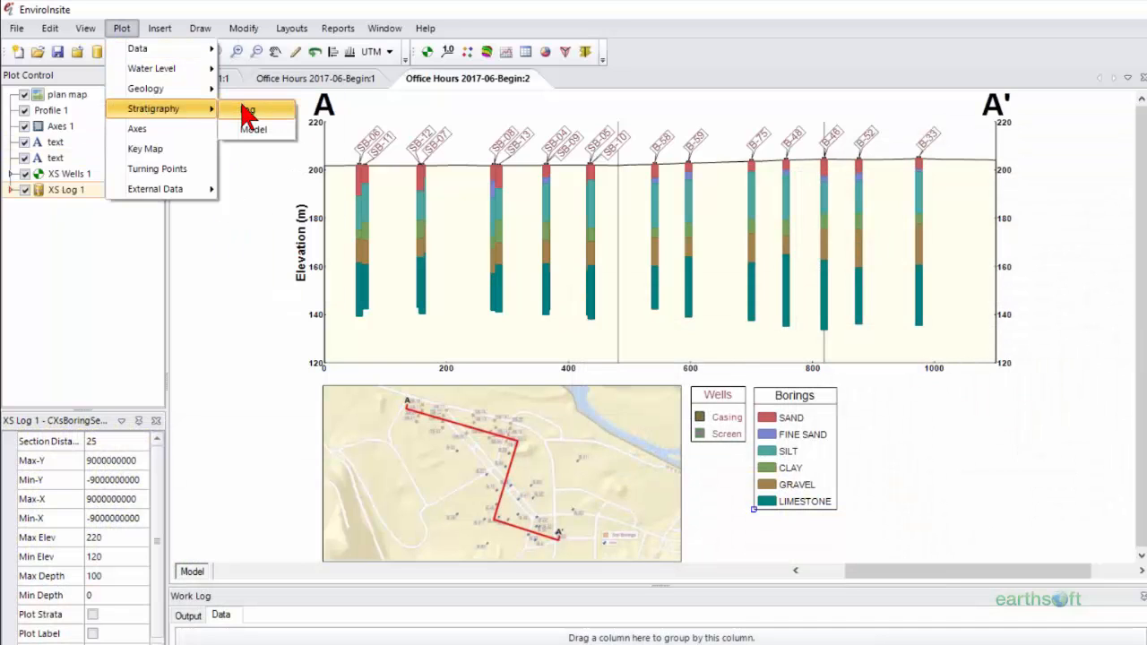
pyautogui.click(247, 112)
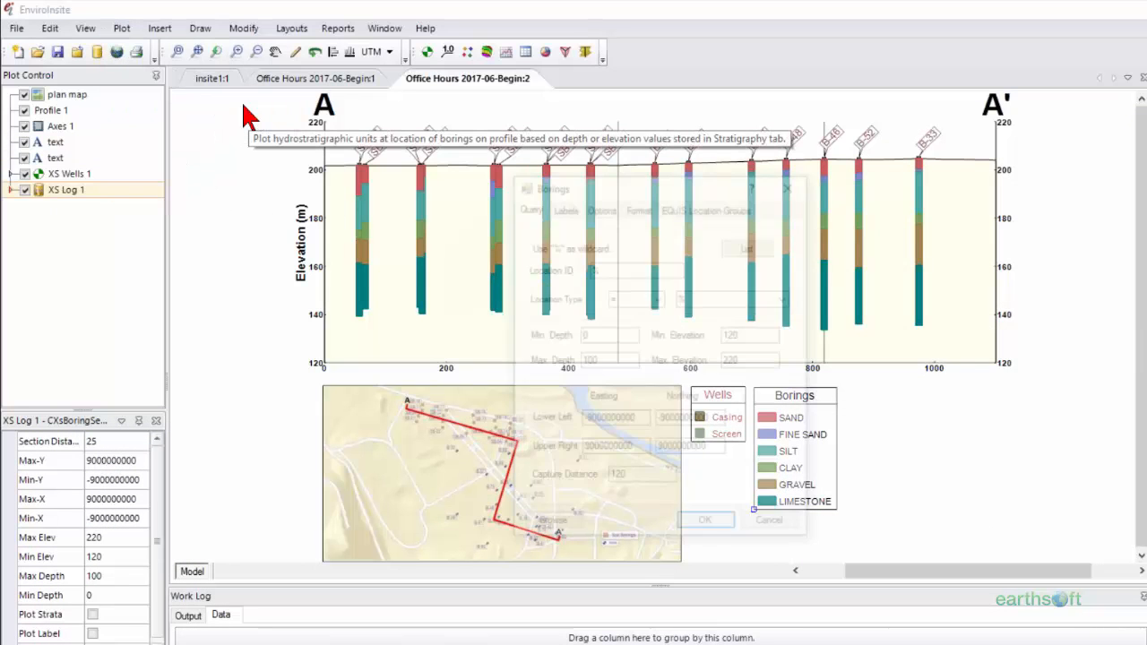
pyautogui.moveTo(654, 478); pyautogui.dragTo(594, 478)
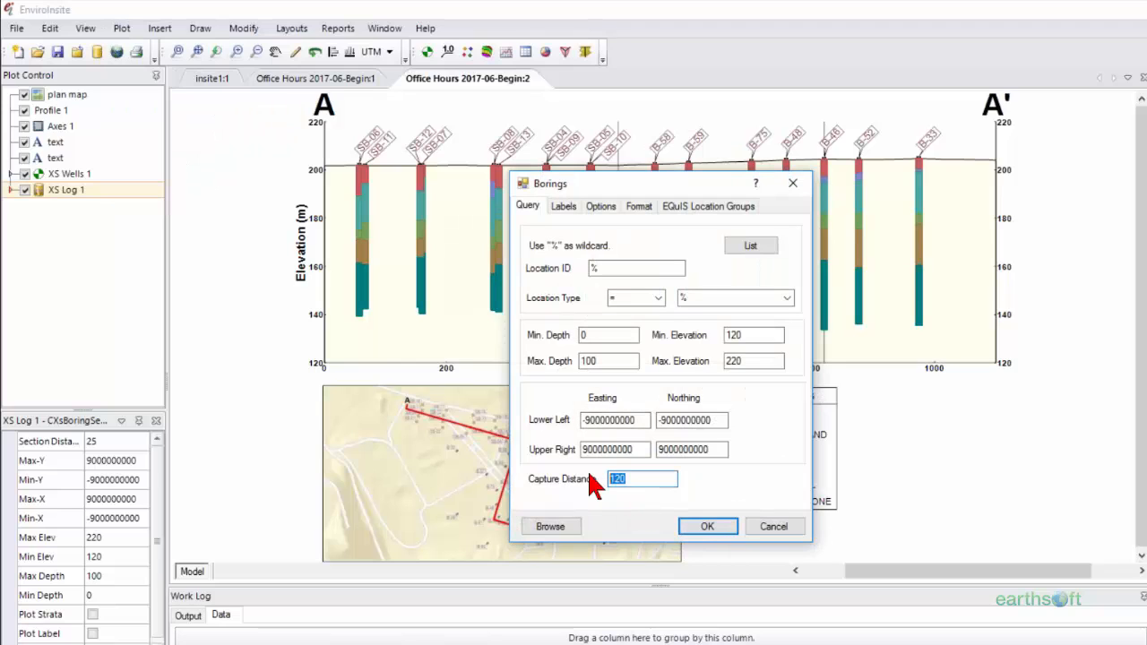
pyautogui.write('25')
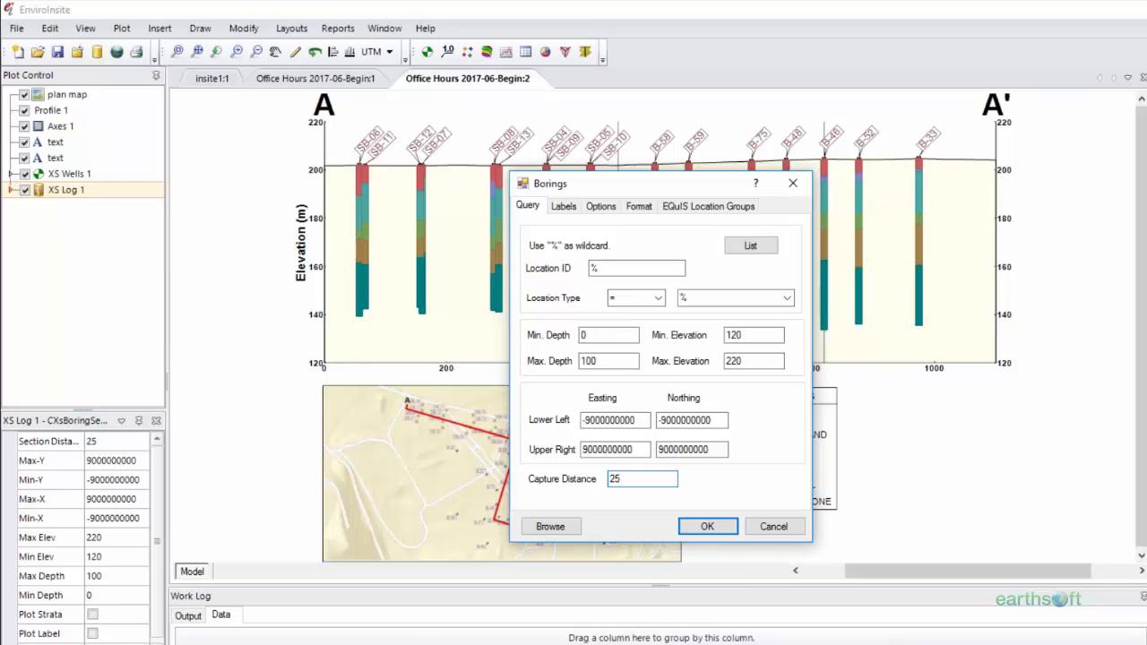
pyautogui.click(566, 207)
pyautogui.click(539, 378)
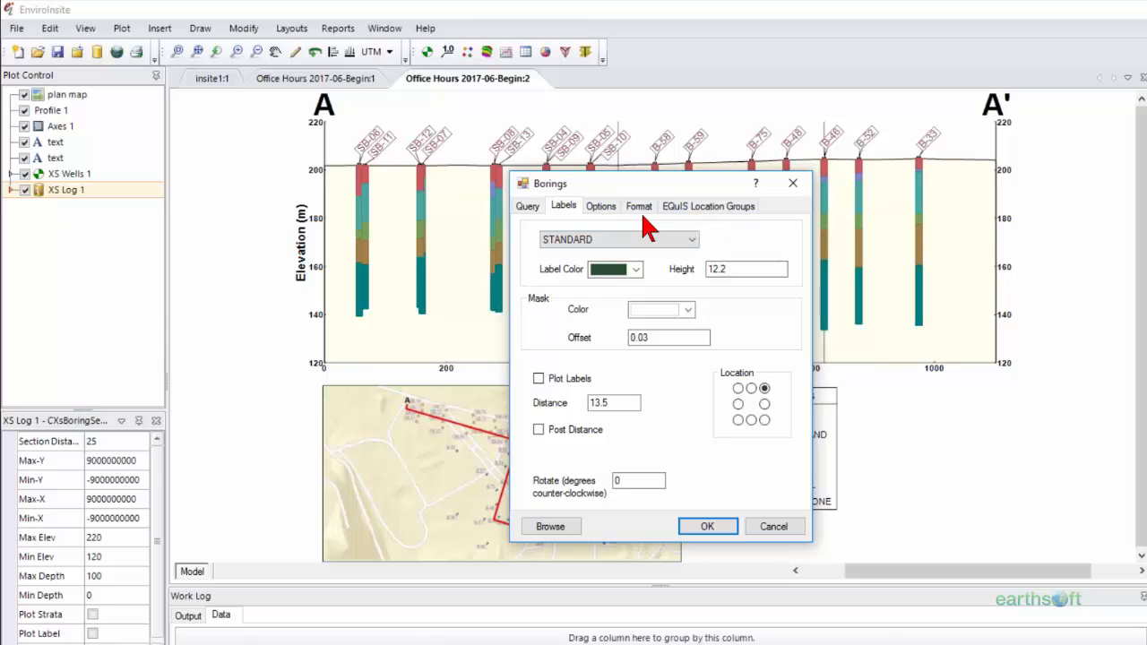
# Plot the stratigraphy logs with the reviewed boring settings and place the Stratigraphy legend beside the Borings legend.
pyautogui.click(528, 207)
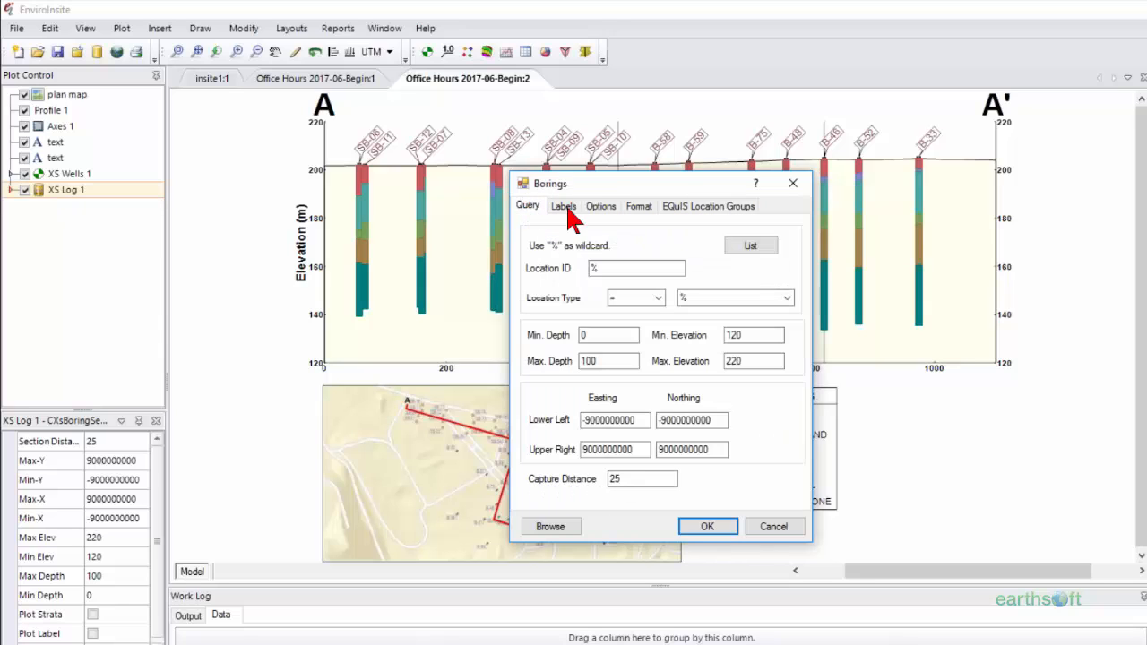
pyautogui.click(704, 527)
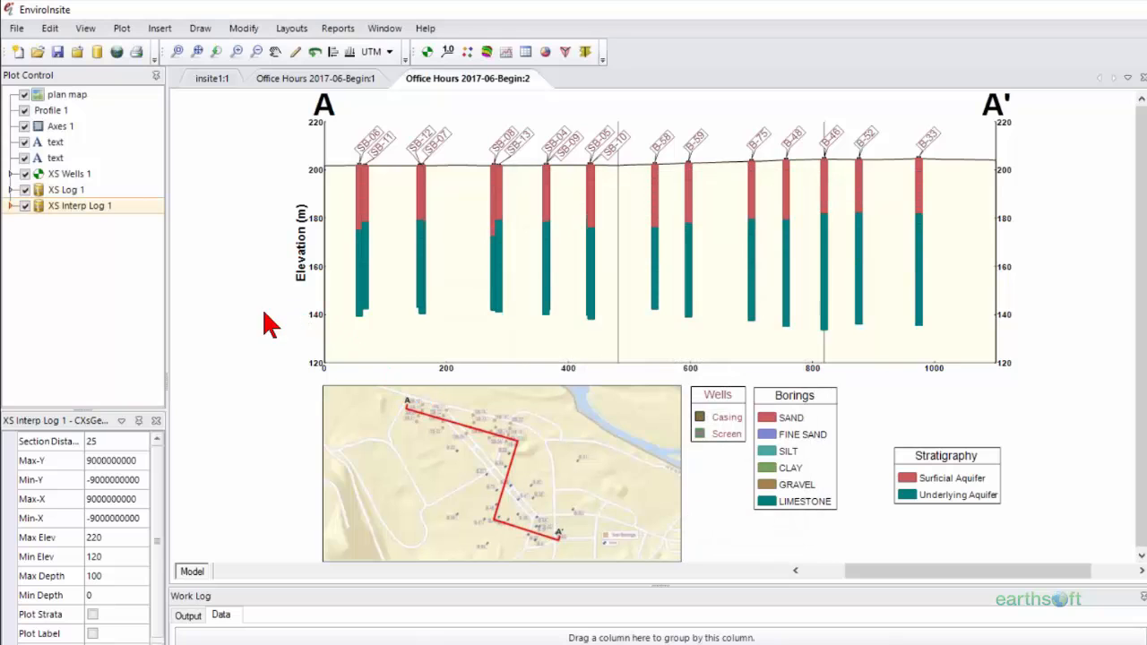
pyautogui.click(25, 206)
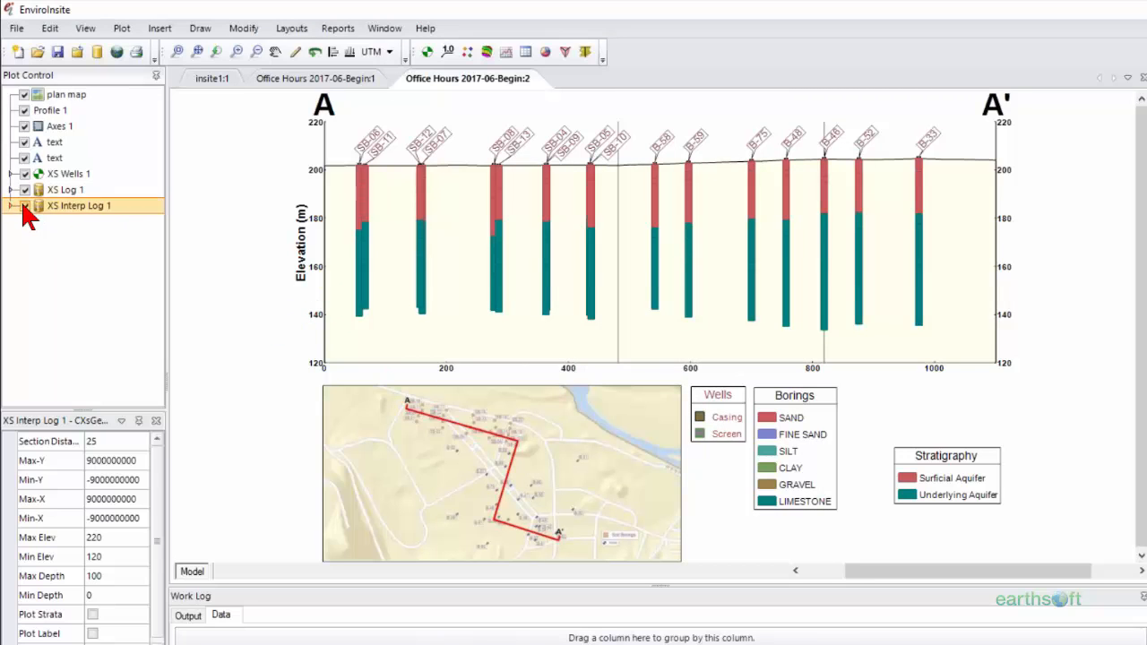
pyautogui.click(25, 206)
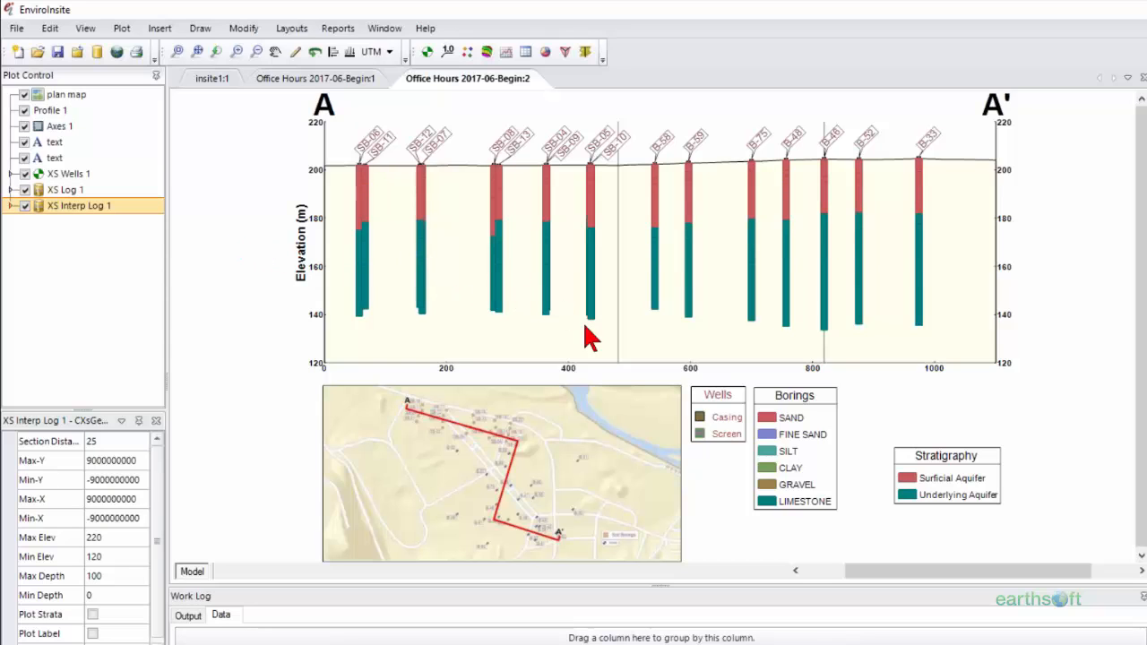
pyautogui.moveTo(922, 471); pyautogui.dragTo(882, 418)
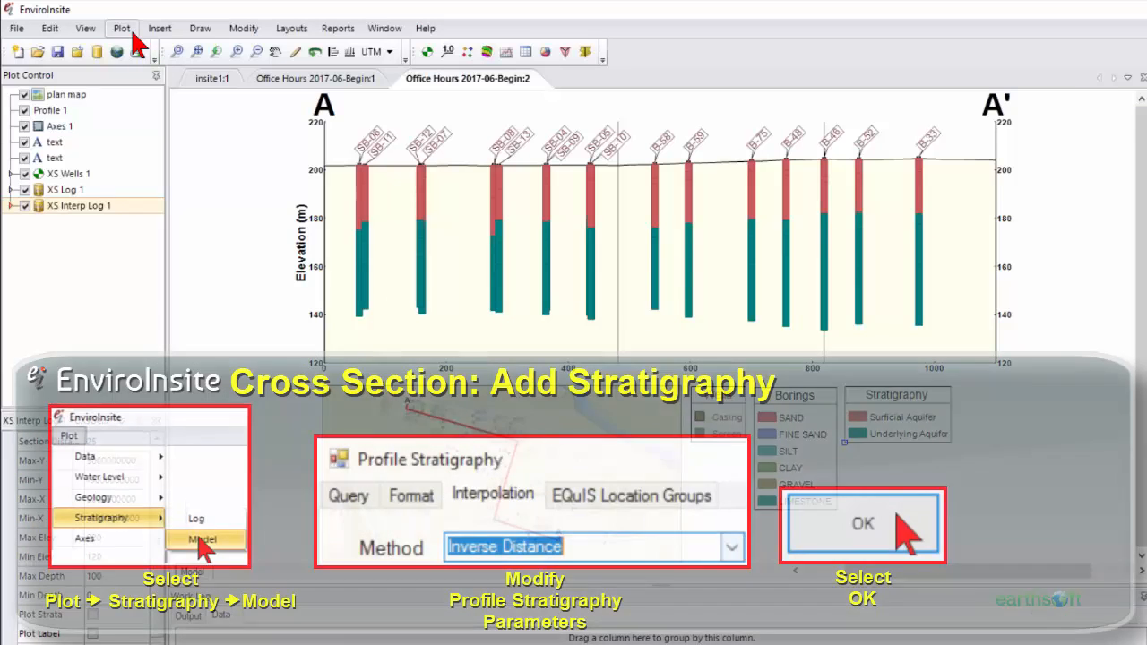
# Start a stratigraphy model on the cross section with Surficial Aquifer above Underlying Aquifer as the plotted strata.
pyautogui.click(131, 29)
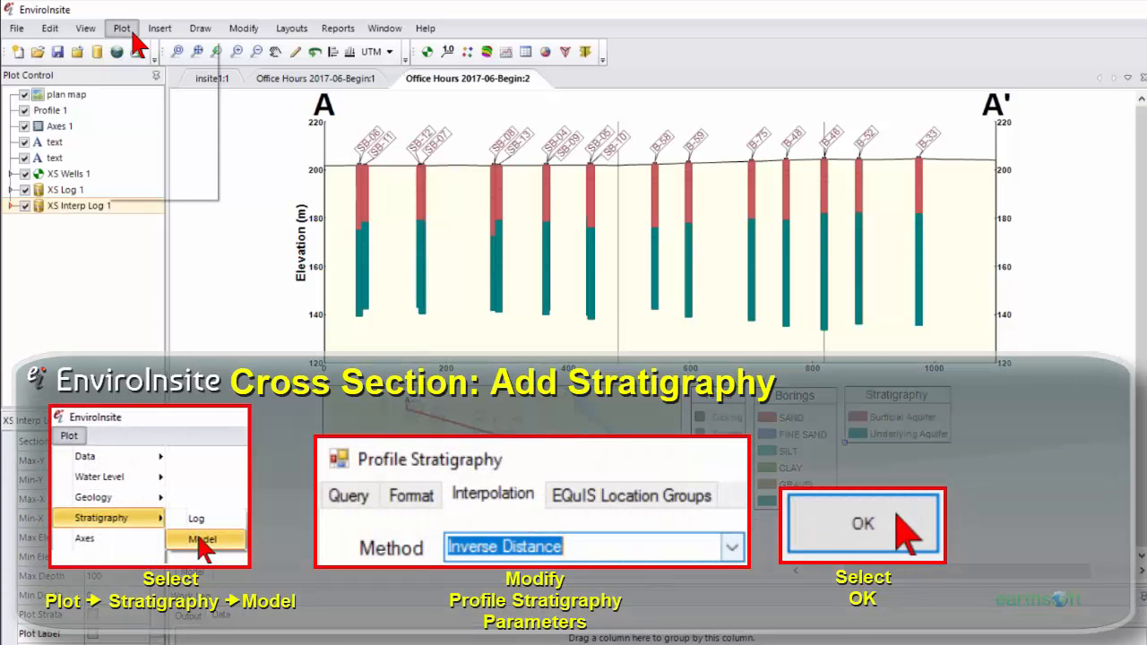
pyautogui.moveTo(143, 109)
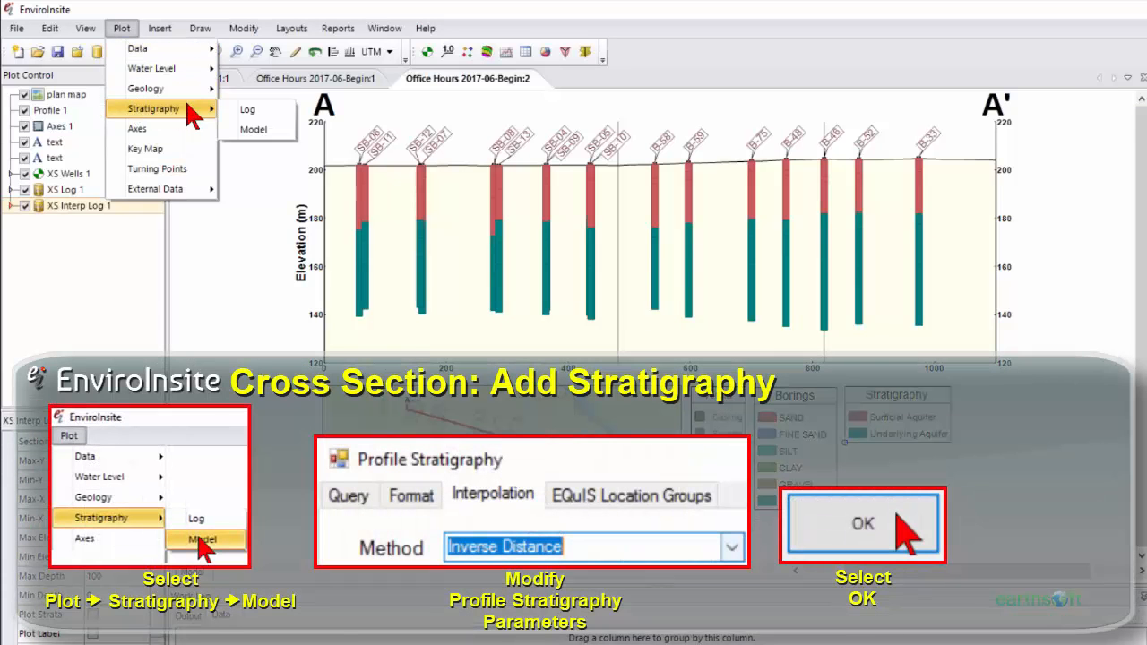
pyautogui.click(253, 131)
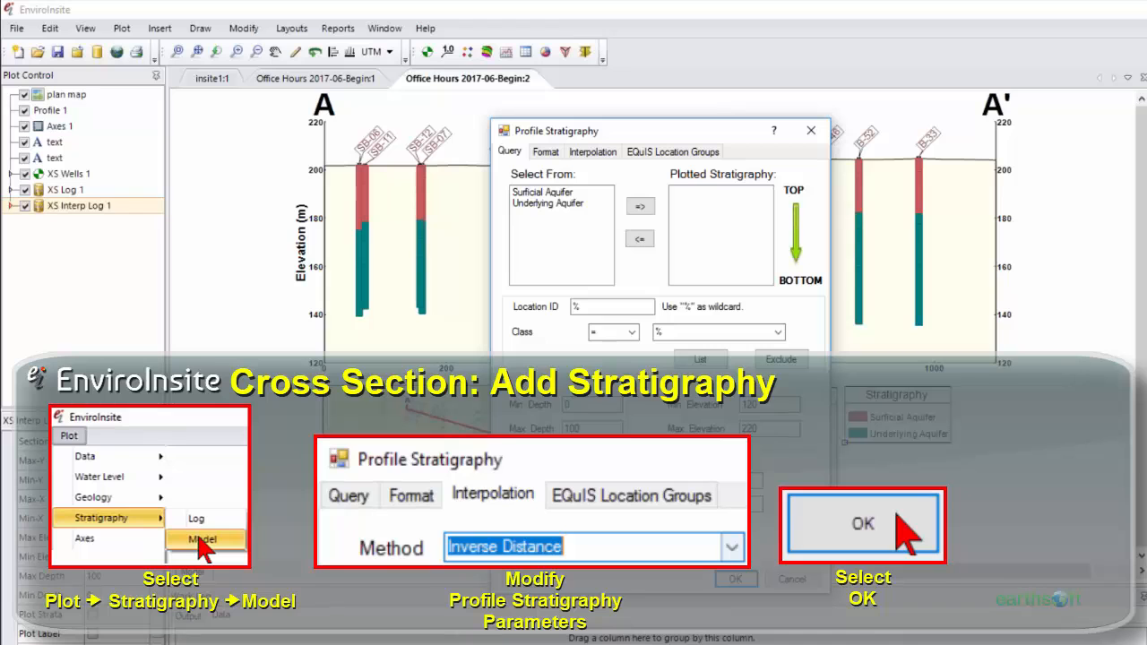
pyautogui.click(539, 193)
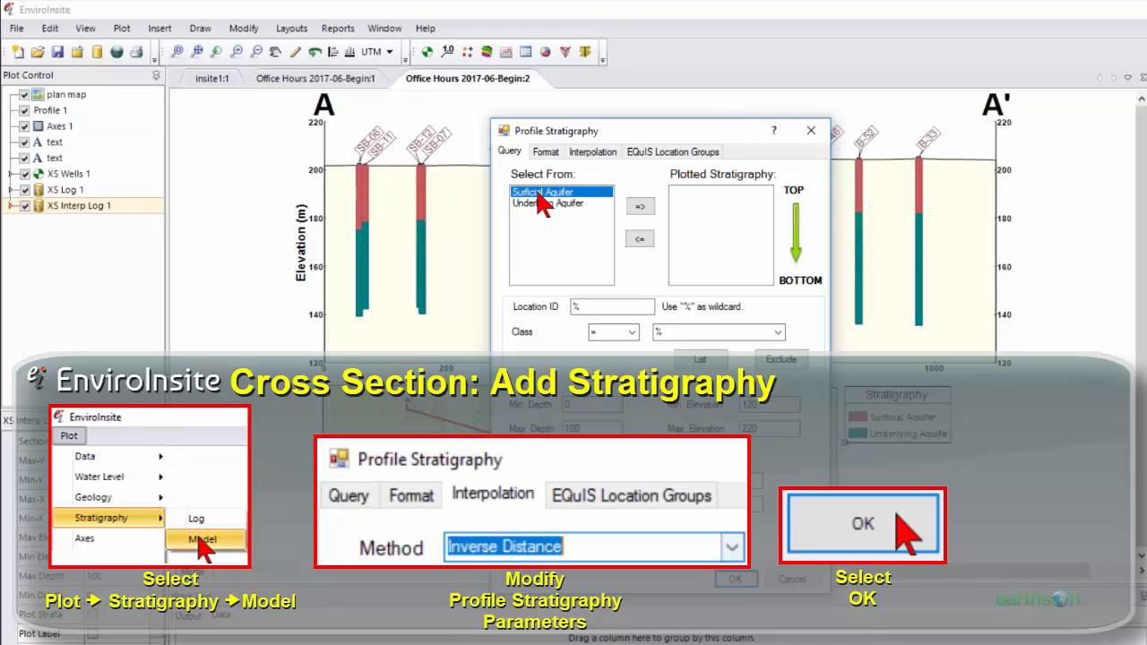
pyautogui.click(638, 211)
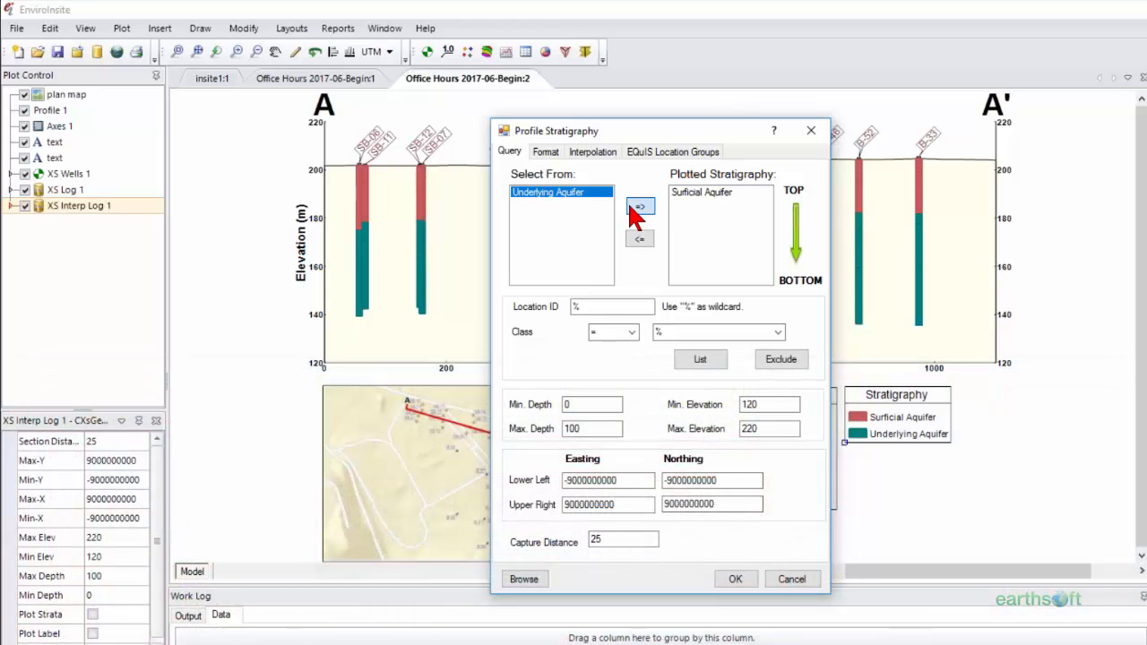
pyautogui.click(637, 212)
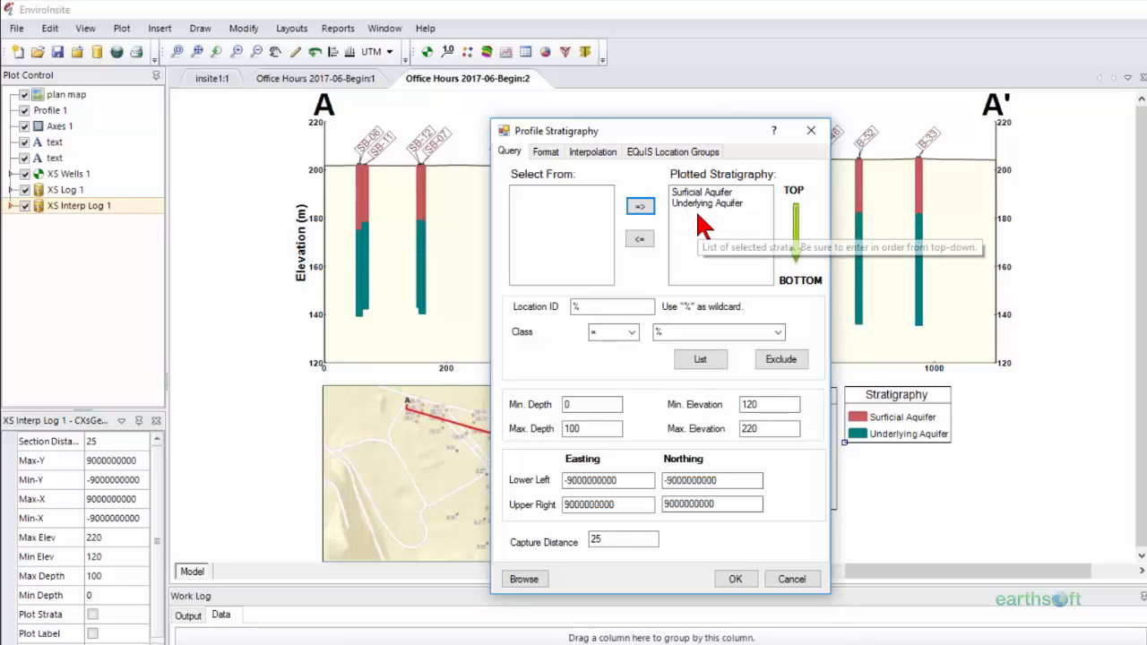
# Plot the stratigraphy model with Inverse Distance interpolation and place its legend over the existing Stratigraphy legend.
pyautogui.click(592, 152)
pyautogui.click(731, 181)
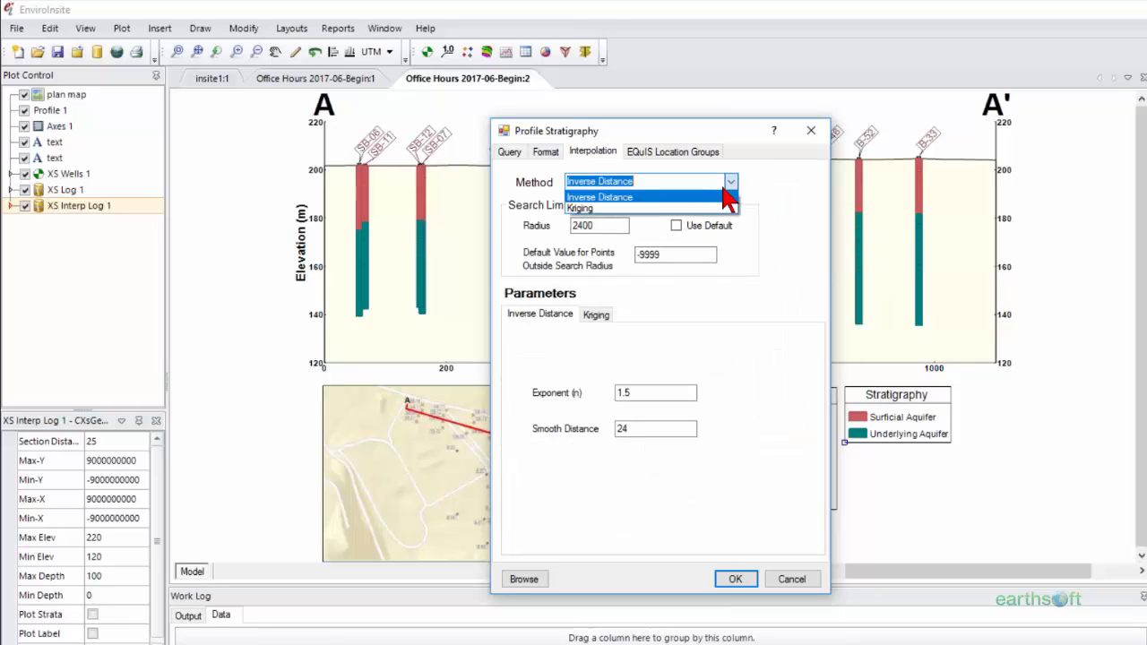
pyautogui.click(692, 197)
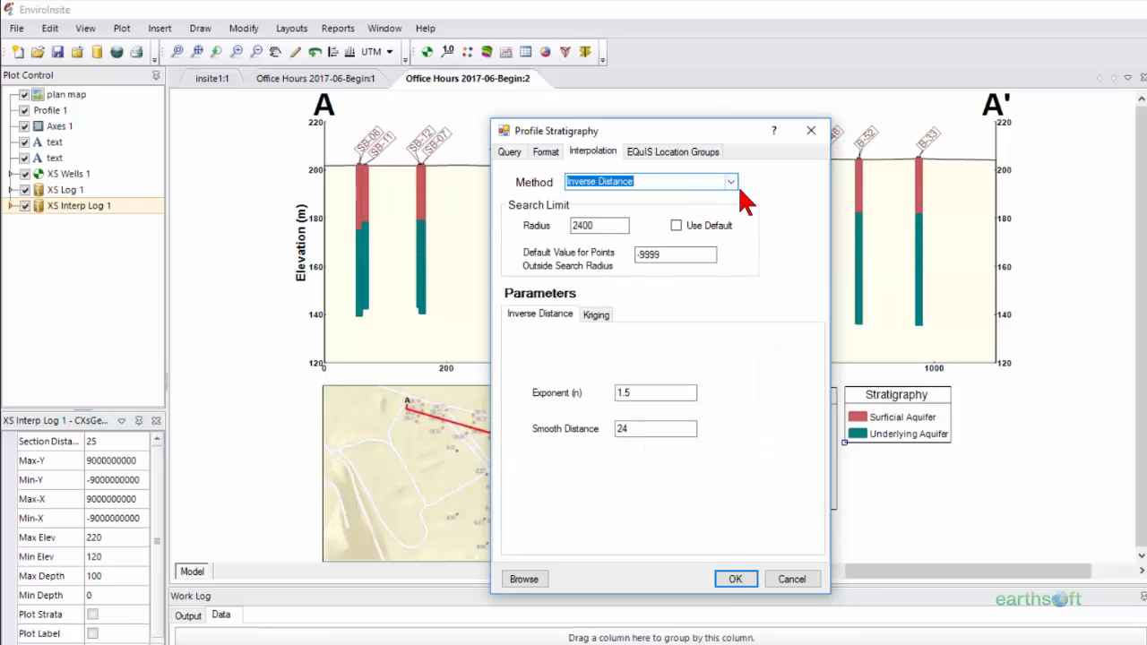
pyautogui.click(673, 153)
pyautogui.click(510, 151)
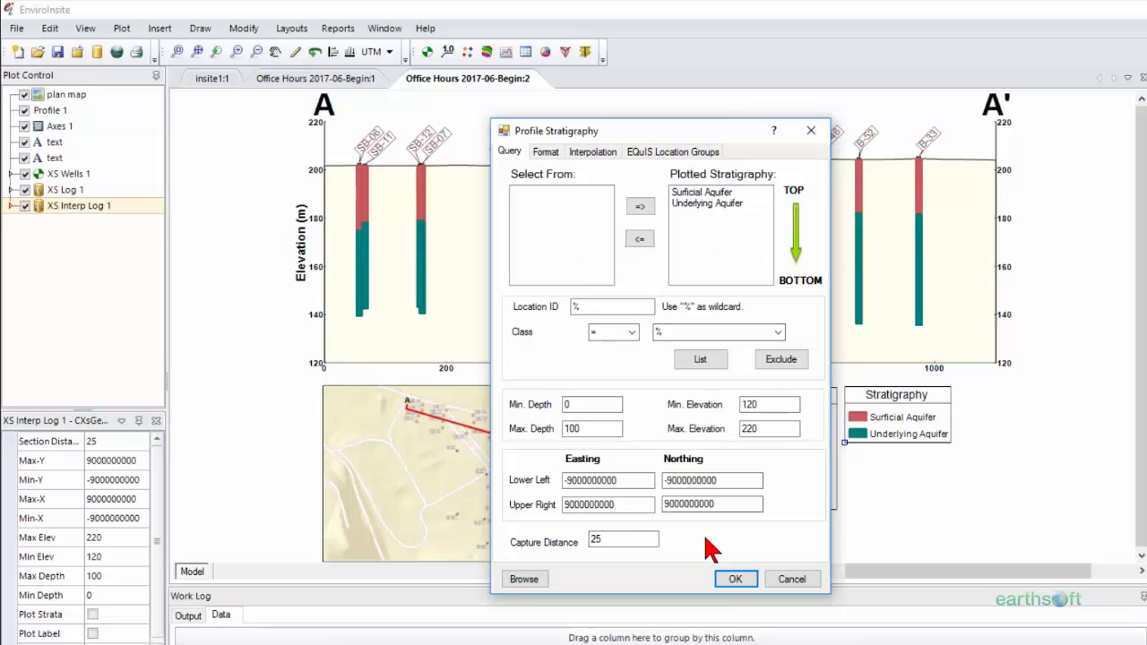
pyautogui.click(735, 580)
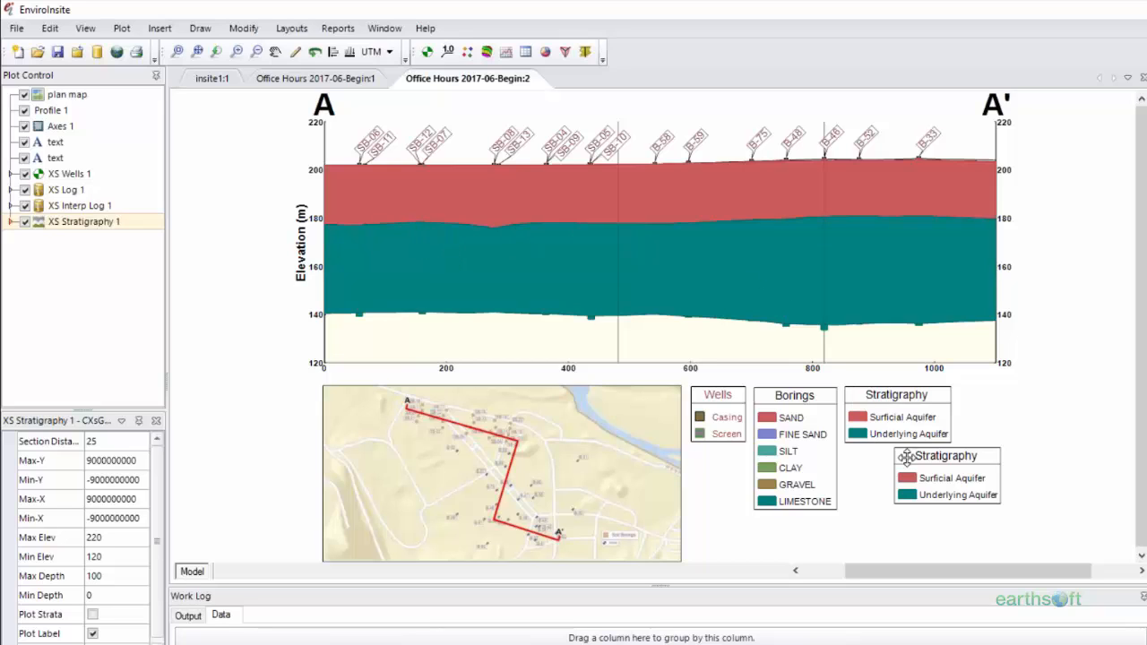
pyautogui.moveTo(945, 482); pyautogui.dragTo(895, 418)
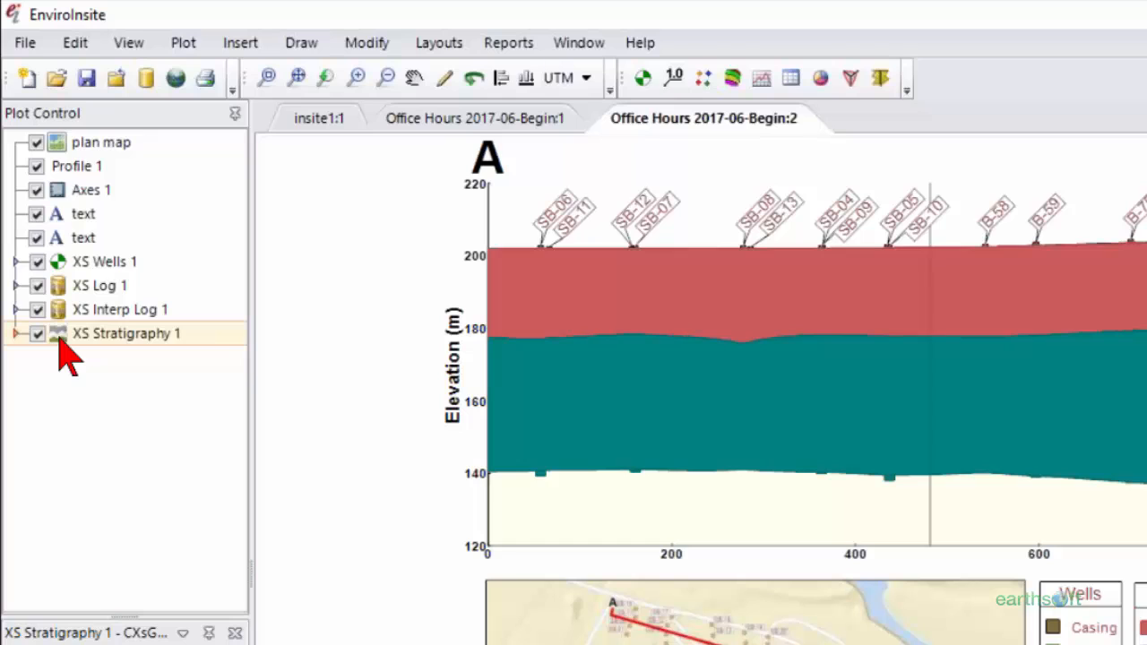
# Reorder the plot layers so XS Stratigraphy 1 sits directly below Profile 1, before Axes 1.
pyautogui.moveTo(59, 339); pyautogui.dragTo(57, 300)
pyautogui.moveTo(57, 265)
pyautogui.mouseDown()
pyautogui.moveTo(32, 260)
pyautogui.moveTo(72, 258)
pyautogui.mouseUp()
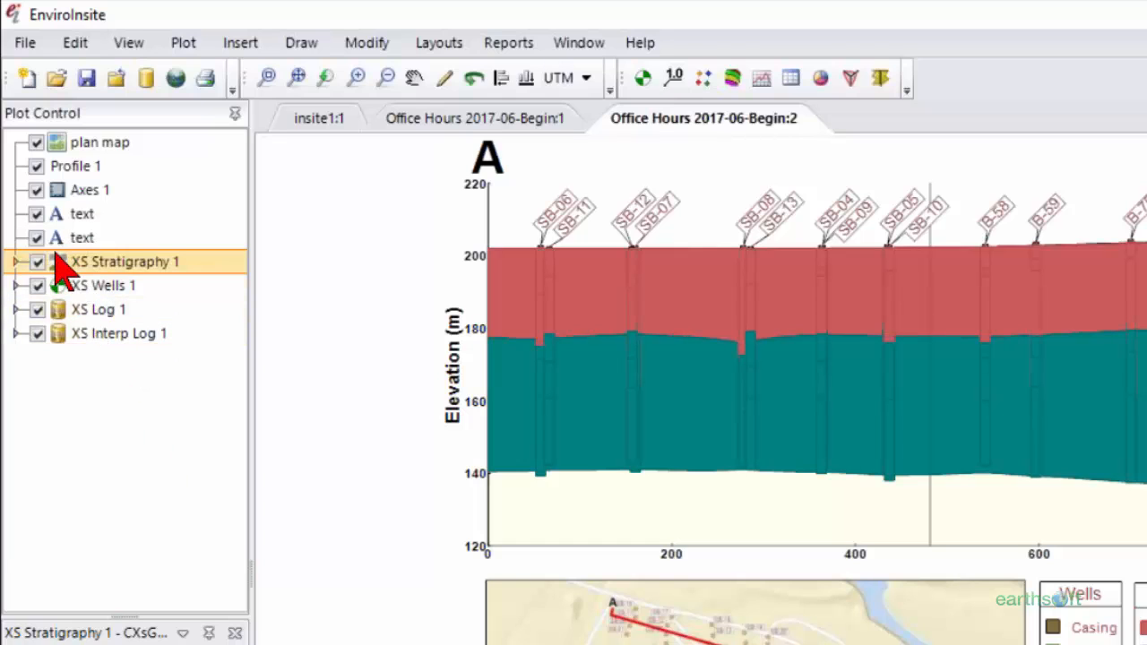
pyautogui.click(73, 281)
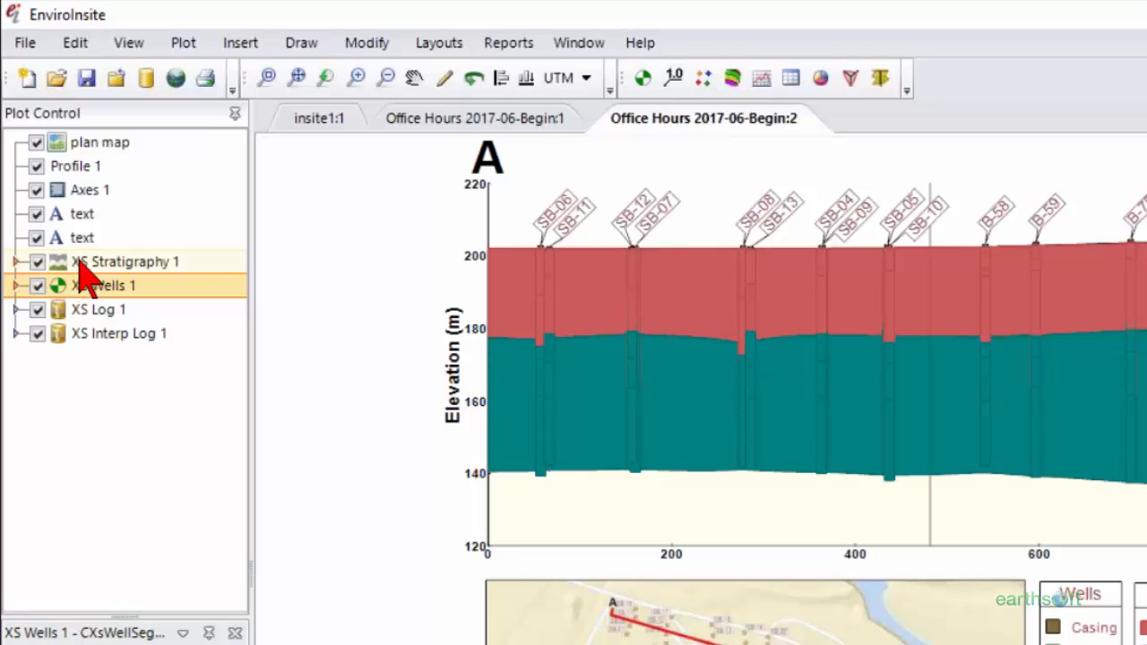
pyautogui.moveTo(79, 262); pyautogui.dragTo(77, 235)
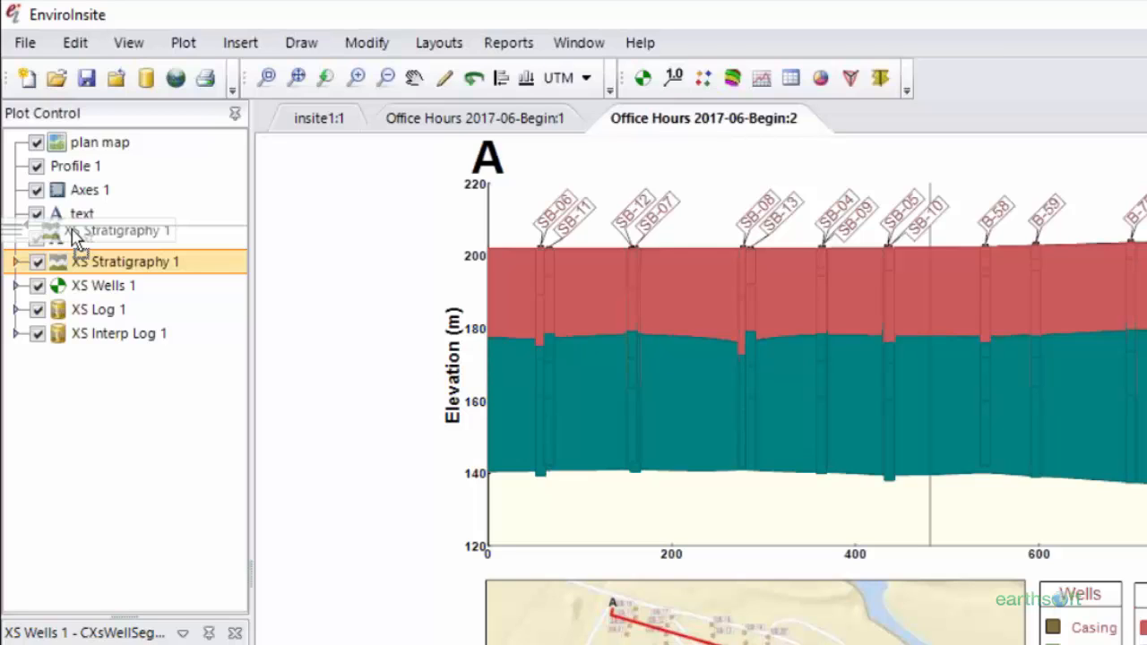
pyautogui.moveTo(77, 235); pyautogui.dragTo(83, 190)
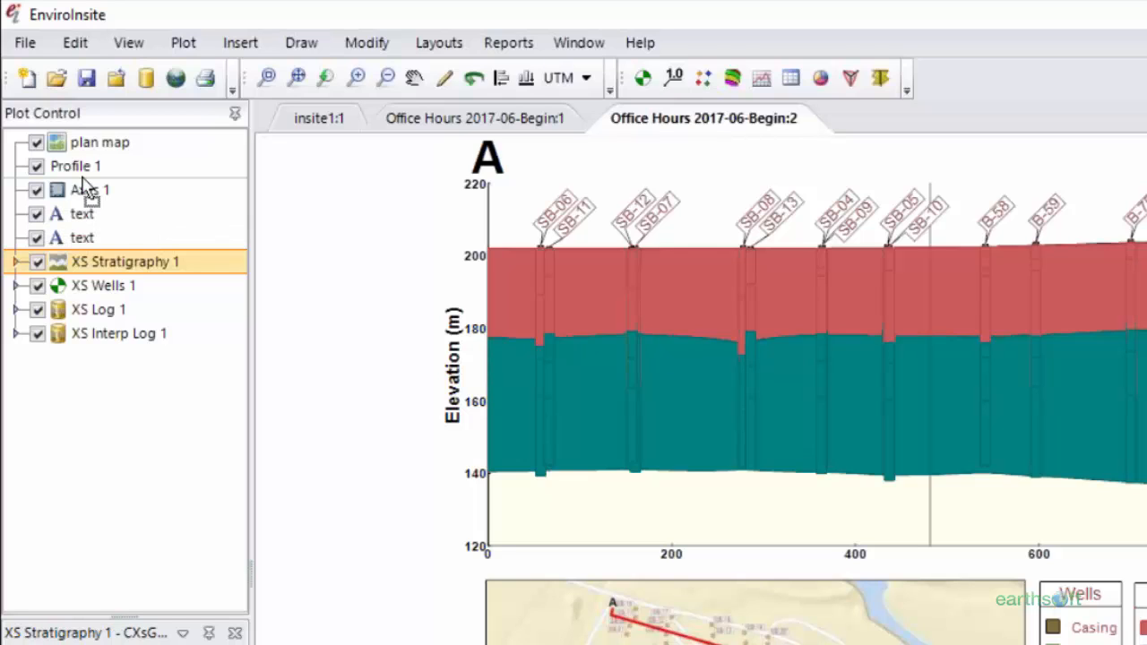
# Hide and reshow XS Interp Log 1 and XS Log 1 for comparison, and place XS Interp Log 1 directly after XS Stratigraphy 1.
pyautogui.click(38, 334)
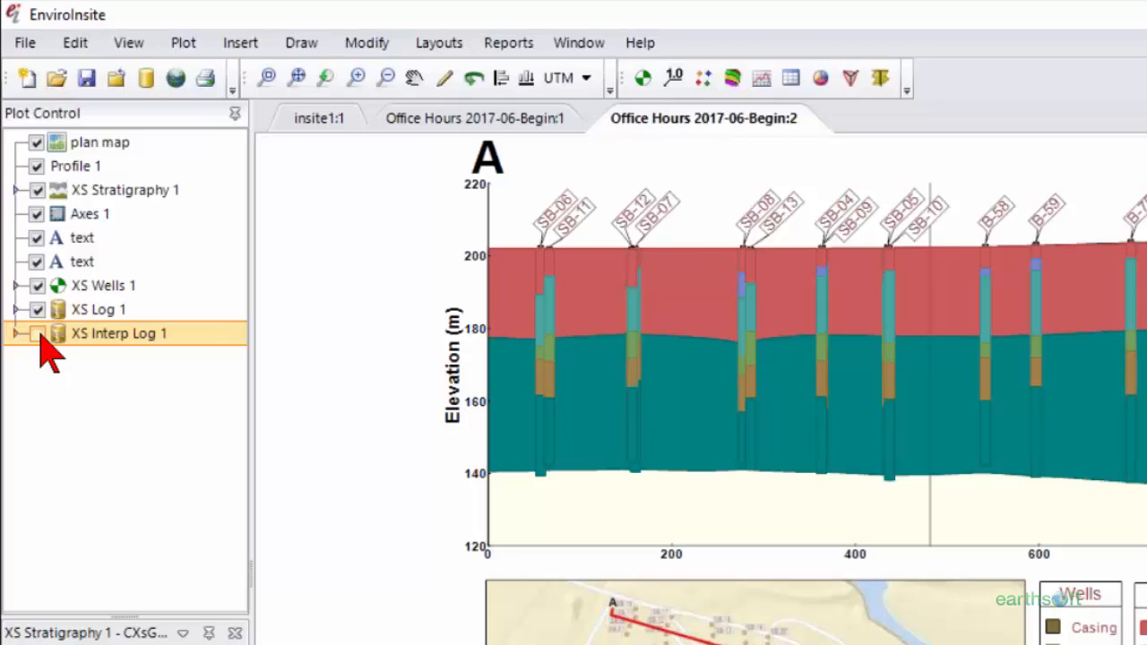
pyautogui.click(42, 319)
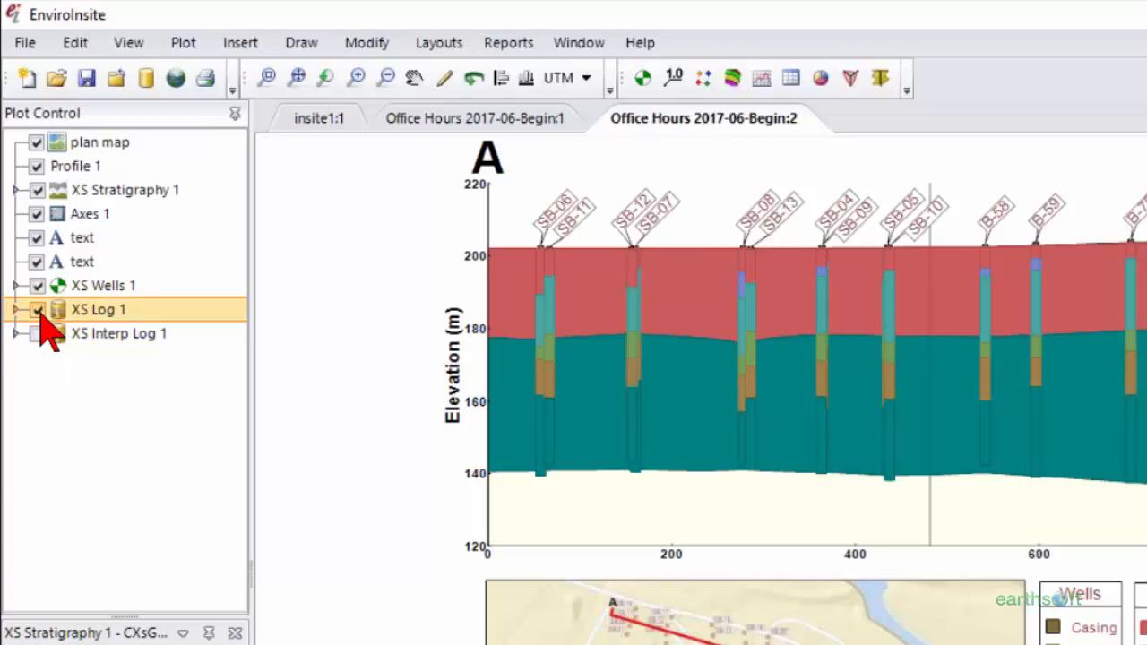
pyautogui.click(37, 310)
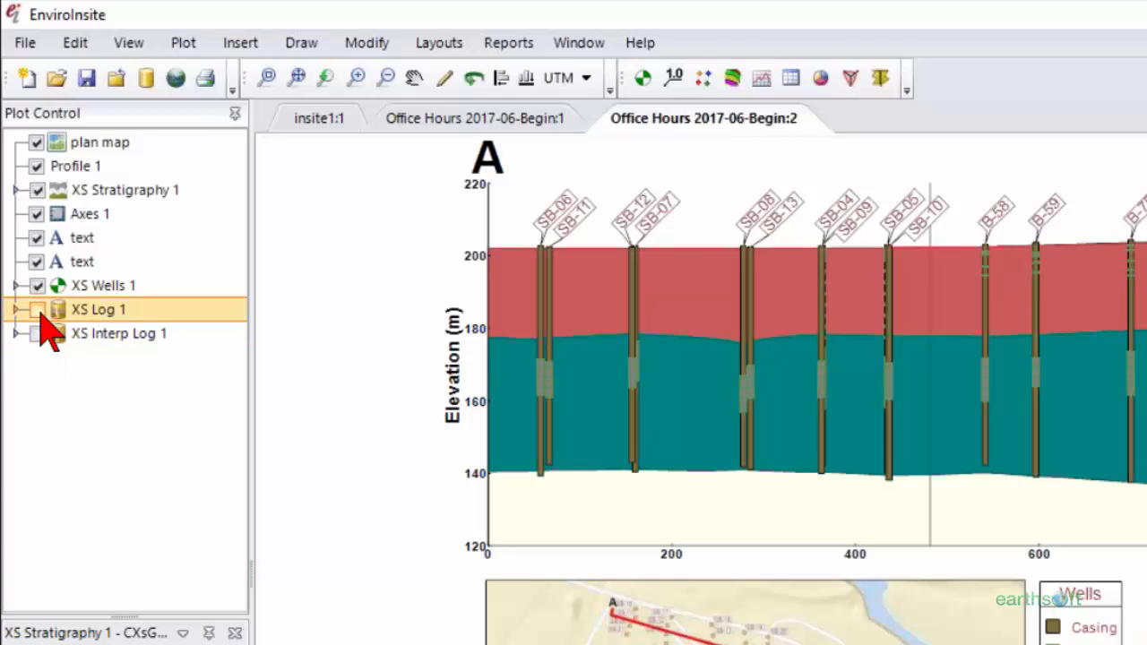
pyautogui.click(37, 310)
pyautogui.click(37, 334)
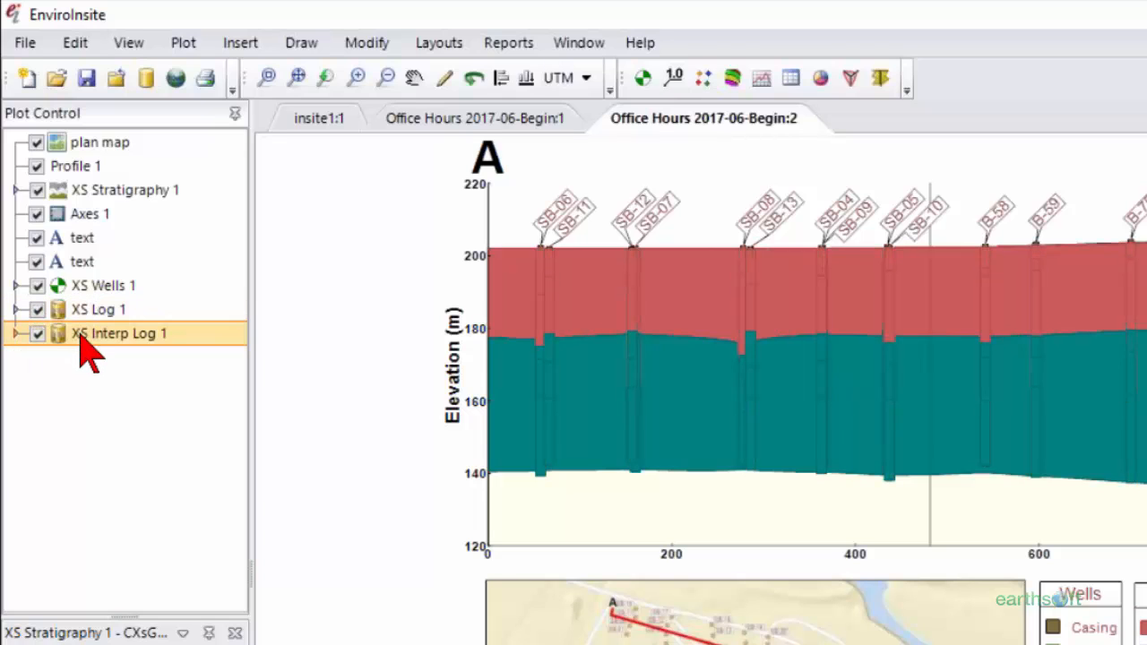
pyautogui.moveTo(80, 336); pyautogui.dragTo(86, 217)
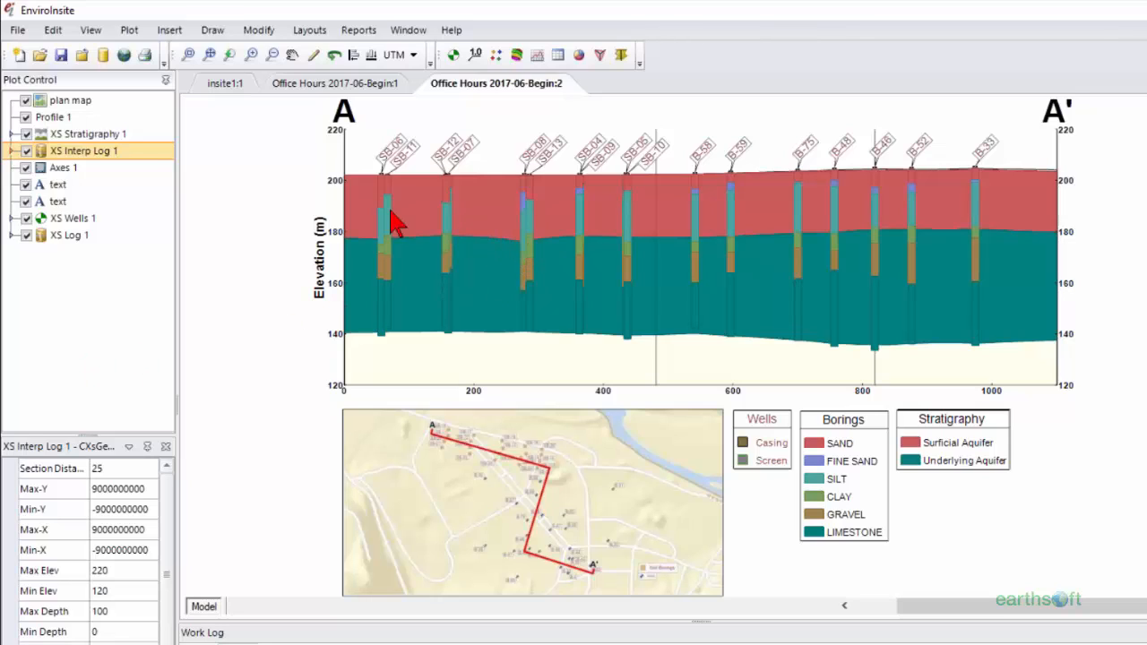
# Edit XS Stratigraphy 1 to use the Point-to-Point format option and apply it to the cross section.
pyautogui.click(113, 134)
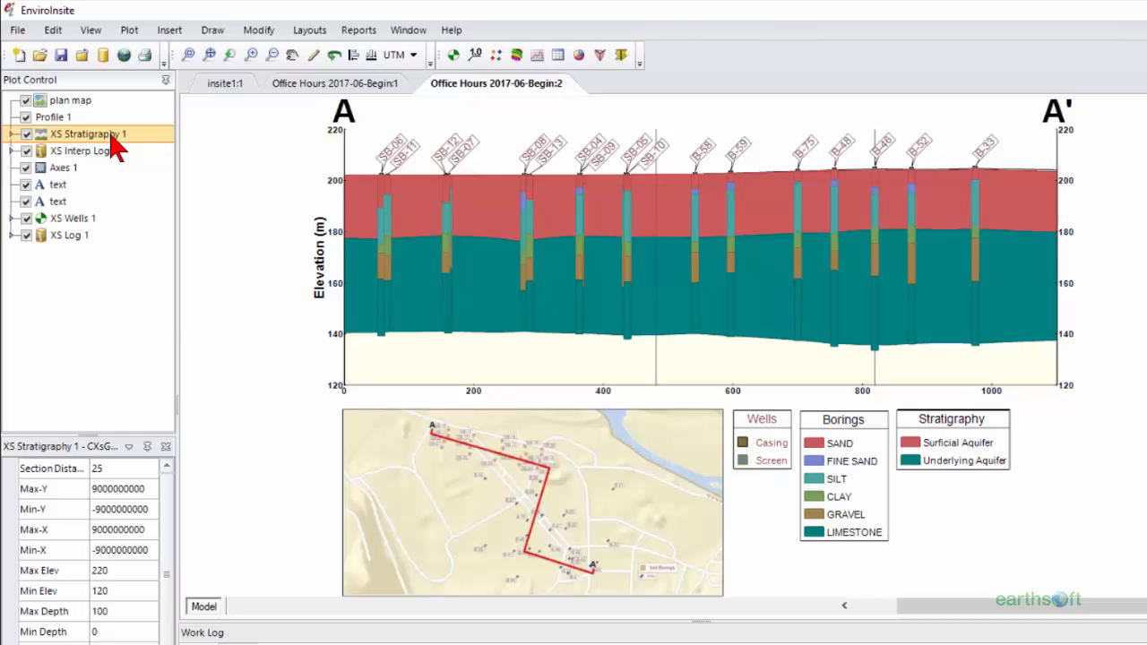
pyautogui.rightClick(111, 137)
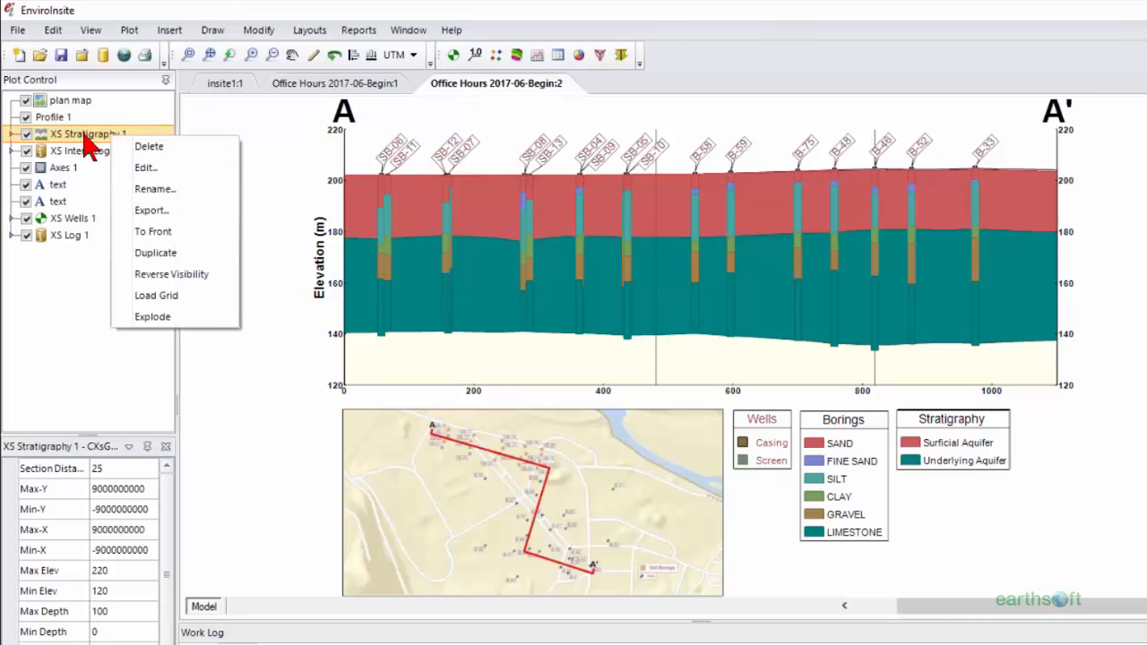
pyautogui.click(142, 168)
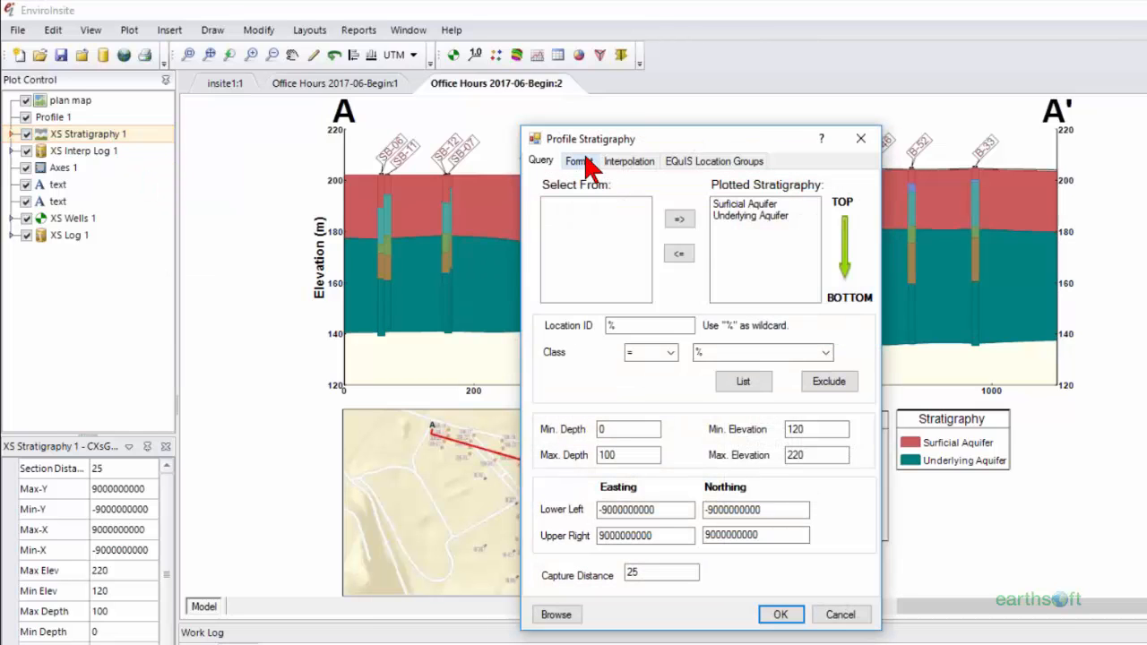
pyautogui.click(584, 162)
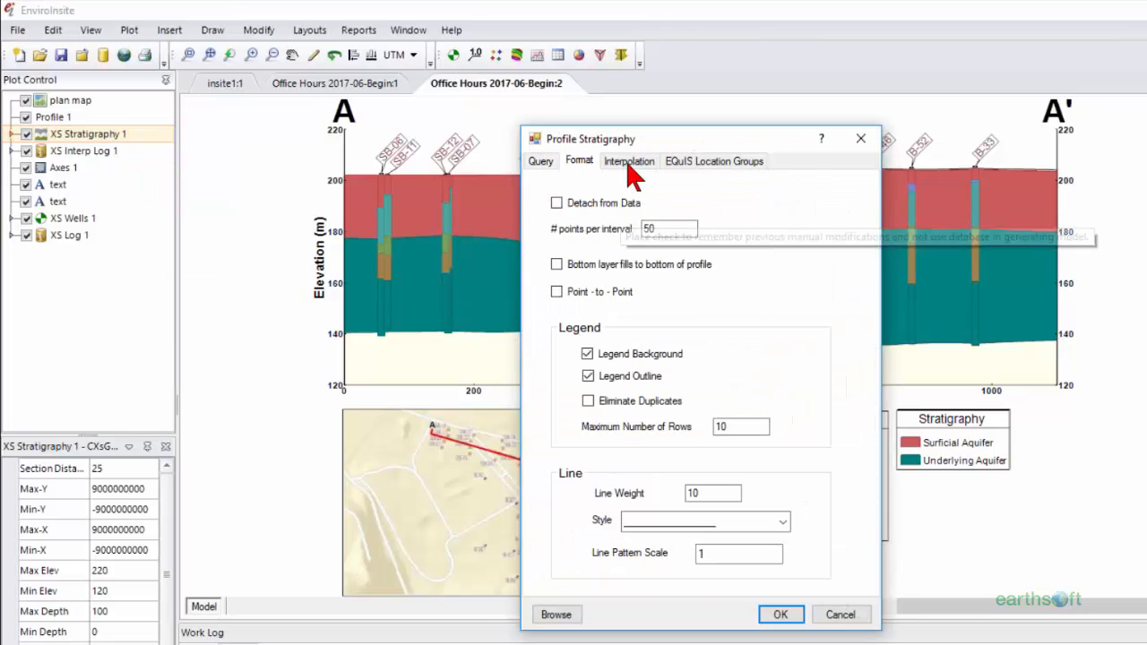
pyautogui.click(559, 292)
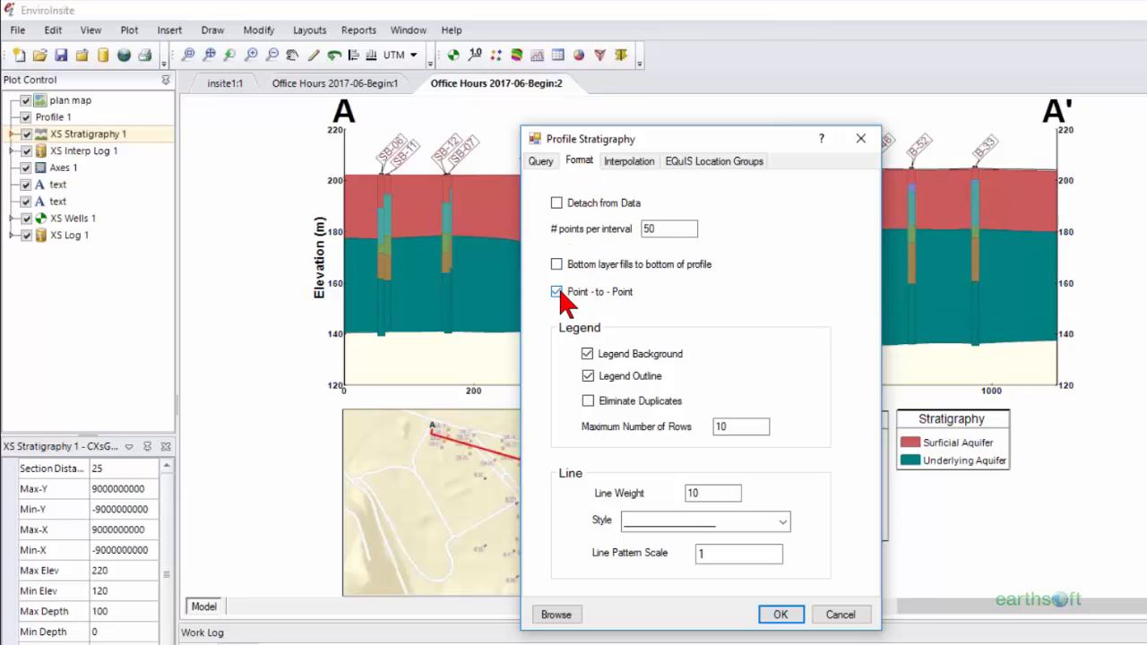
pyautogui.click(778, 615)
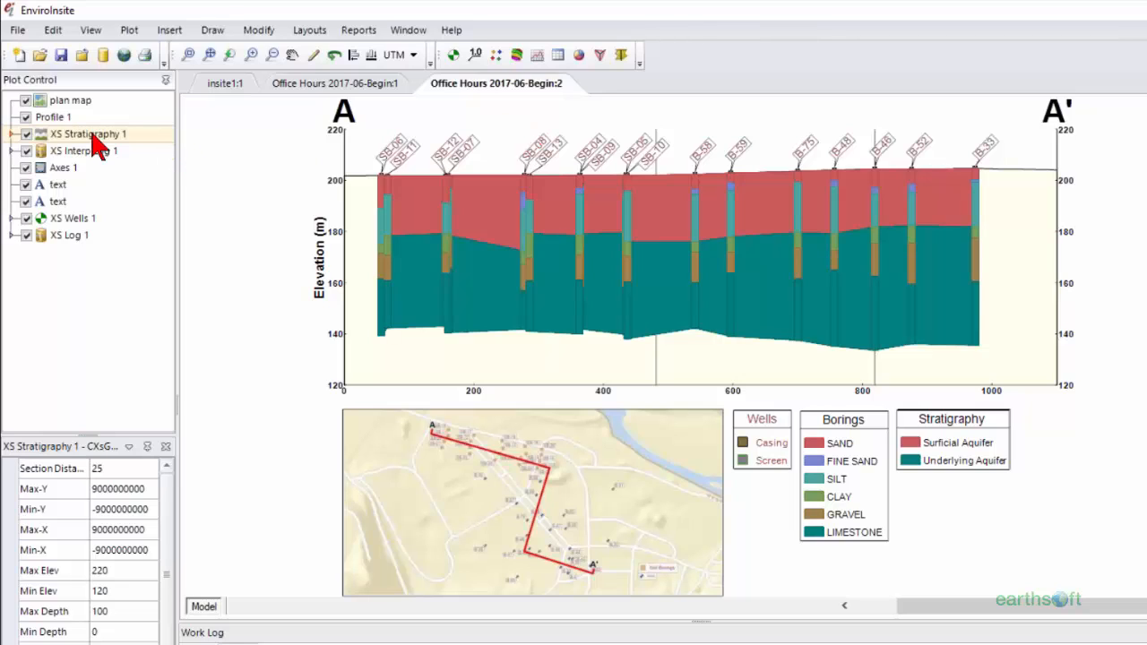
# Edit XS Stratigraphy 1 to turn off the Point-to-Point format option and apply it to the cross section.
pyautogui.click(469, 302)
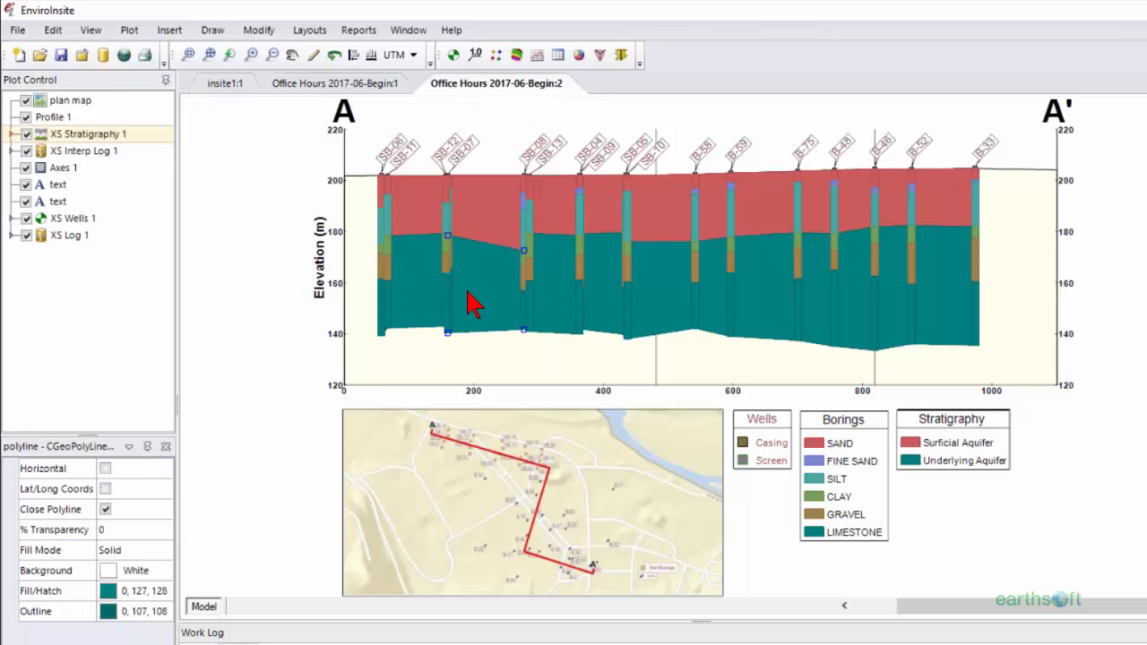
pyautogui.rightClick(69, 134)
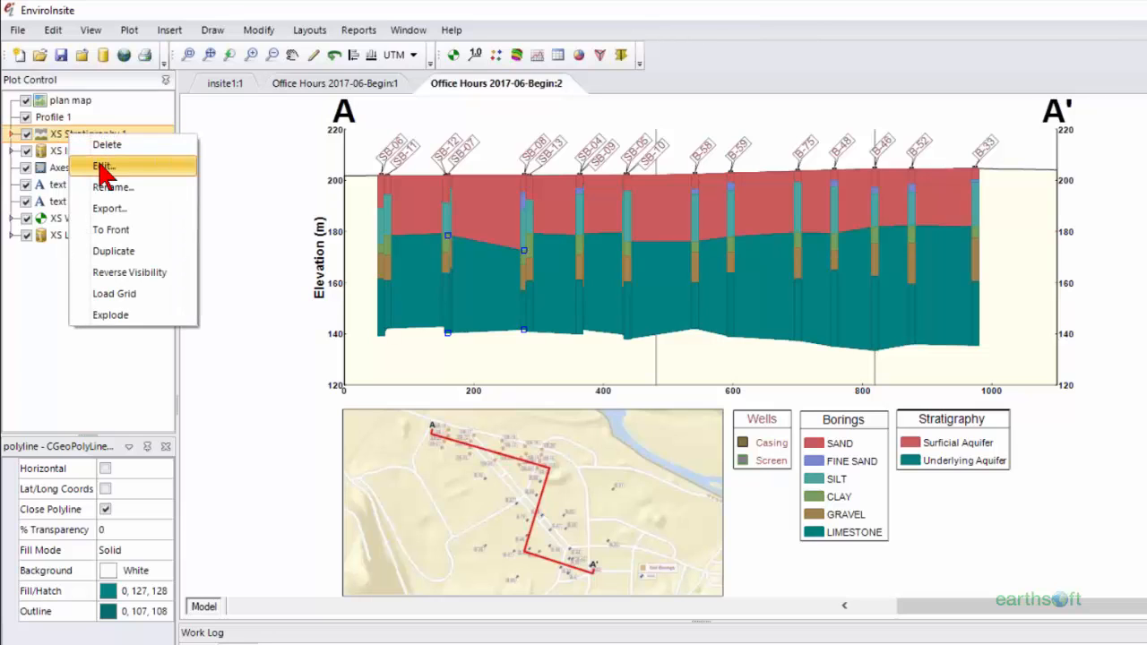
pyautogui.click(101, 167)
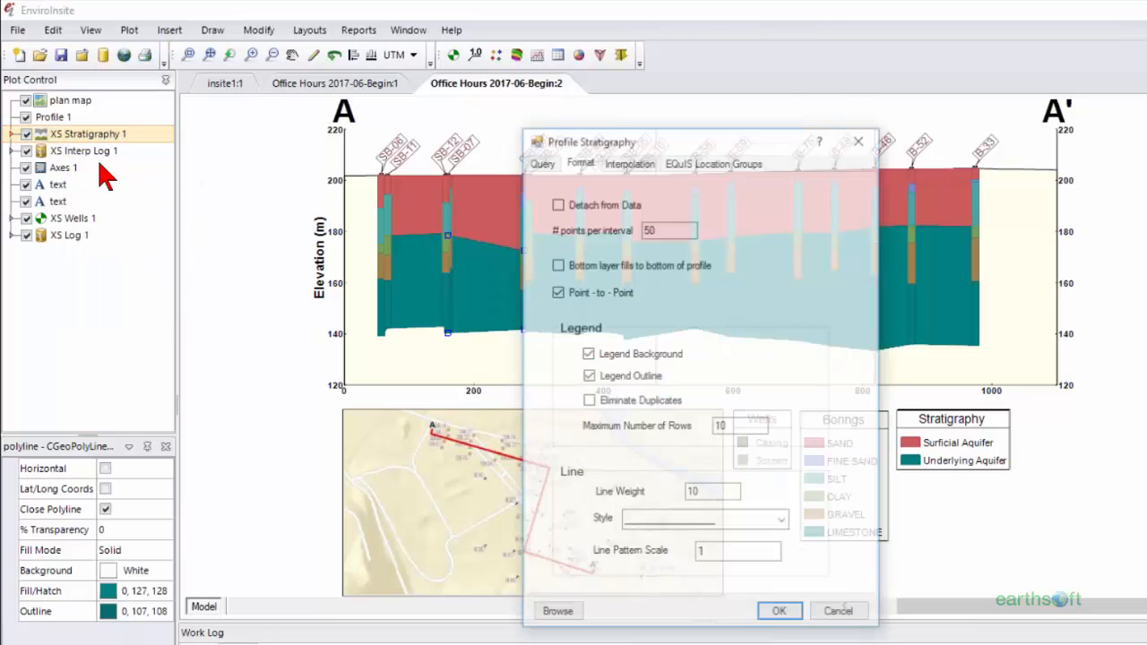
pyautogui.click(558, 292)
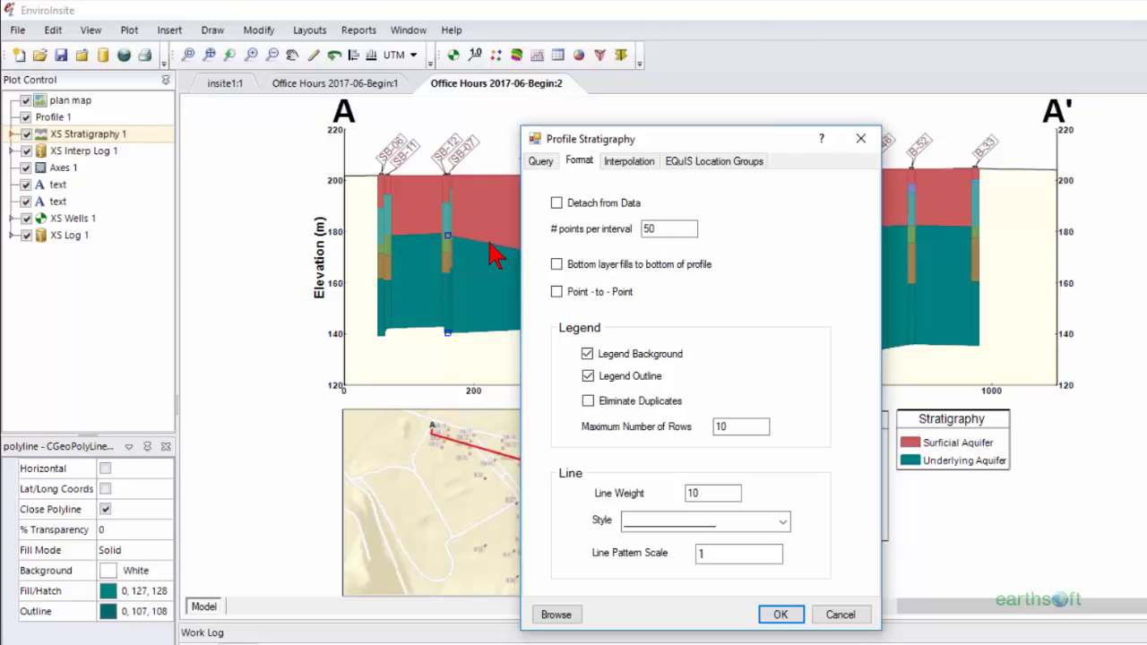
pyautogui.click(780, 614)
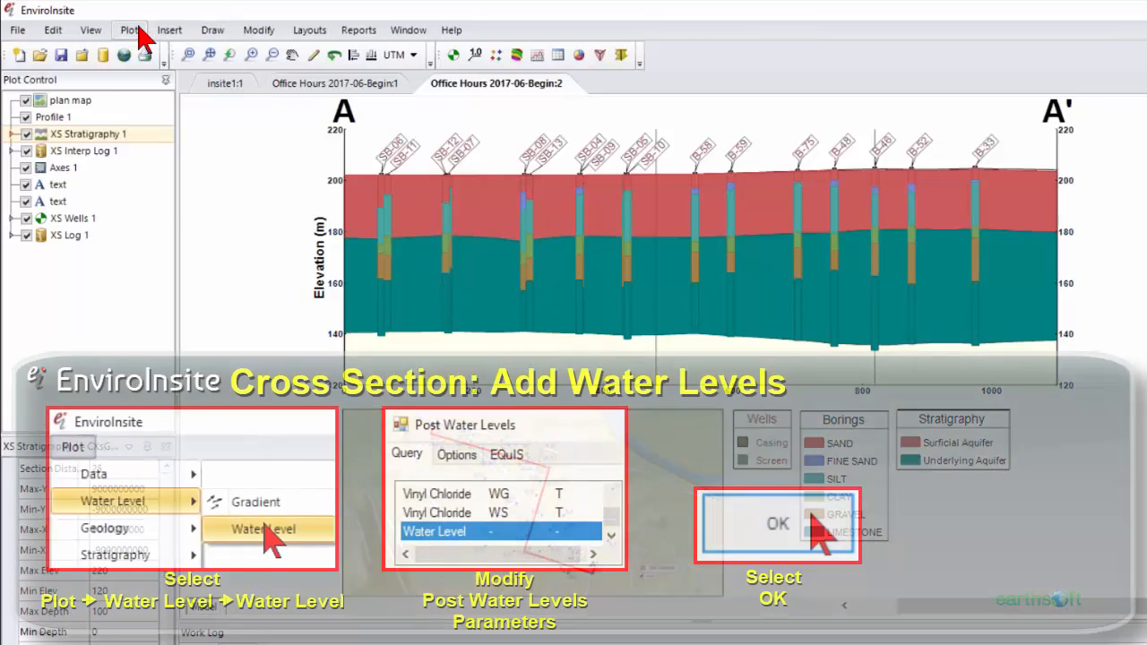
# Set up a water level plot for the cross section using the Water Level constituent and a capture distance of 25.
pyautogui.click(135, 31)
pyautogui.moveTo(154, 76)
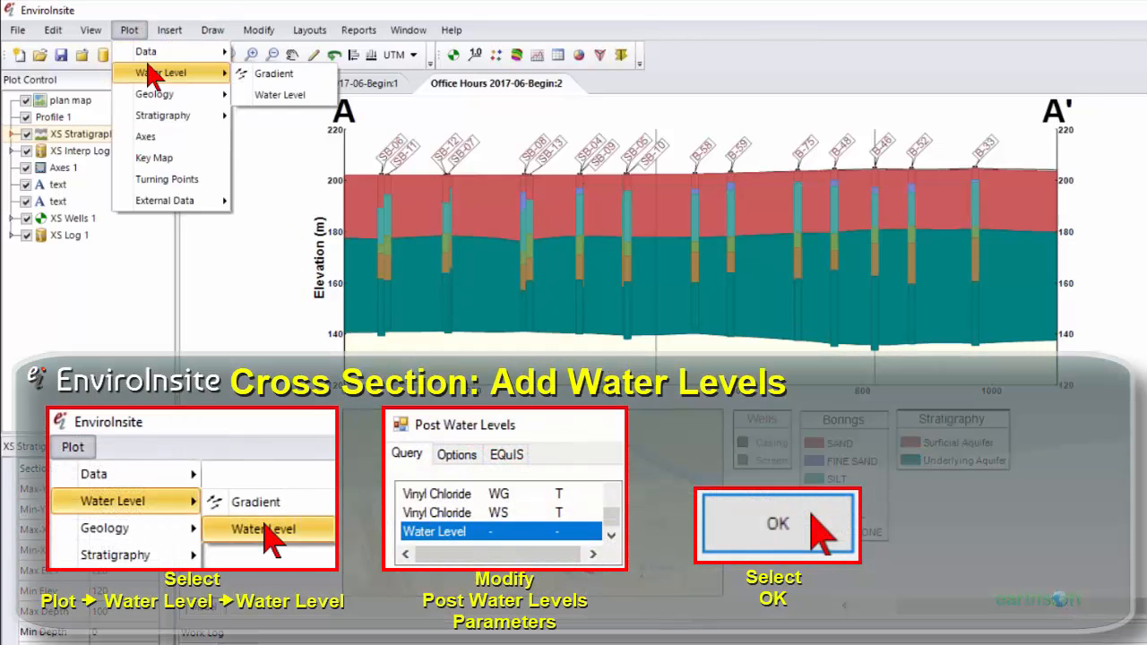
pyautogui.click(281, 95)
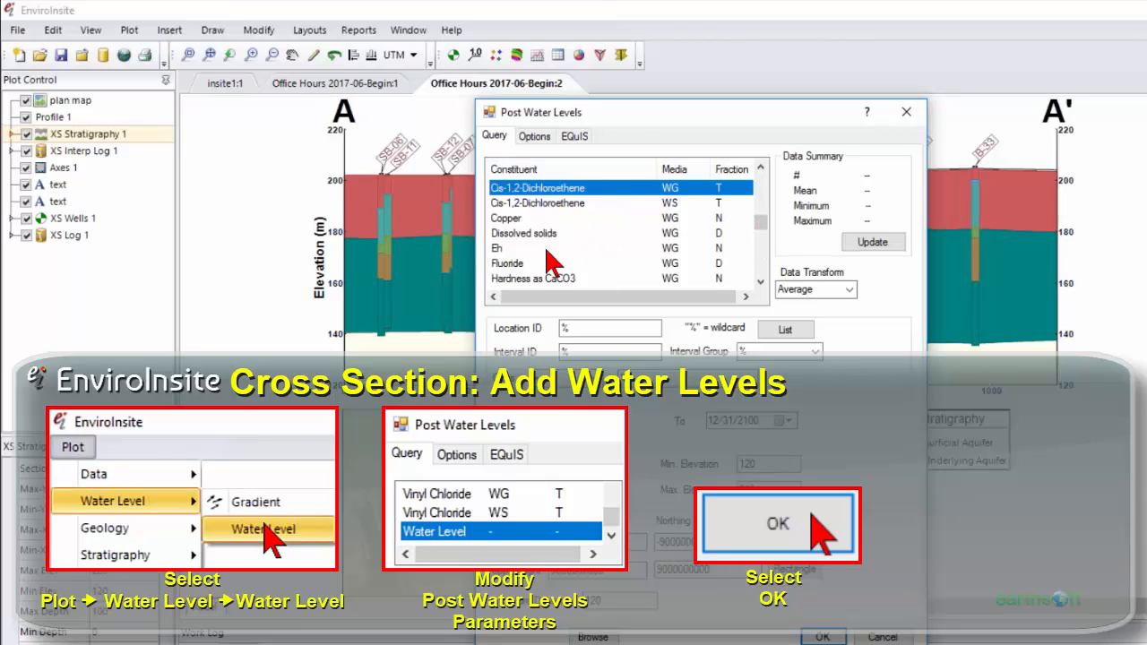
pyautogui.moveTo(759, 220); pyautogui.dragTo(761, 265)
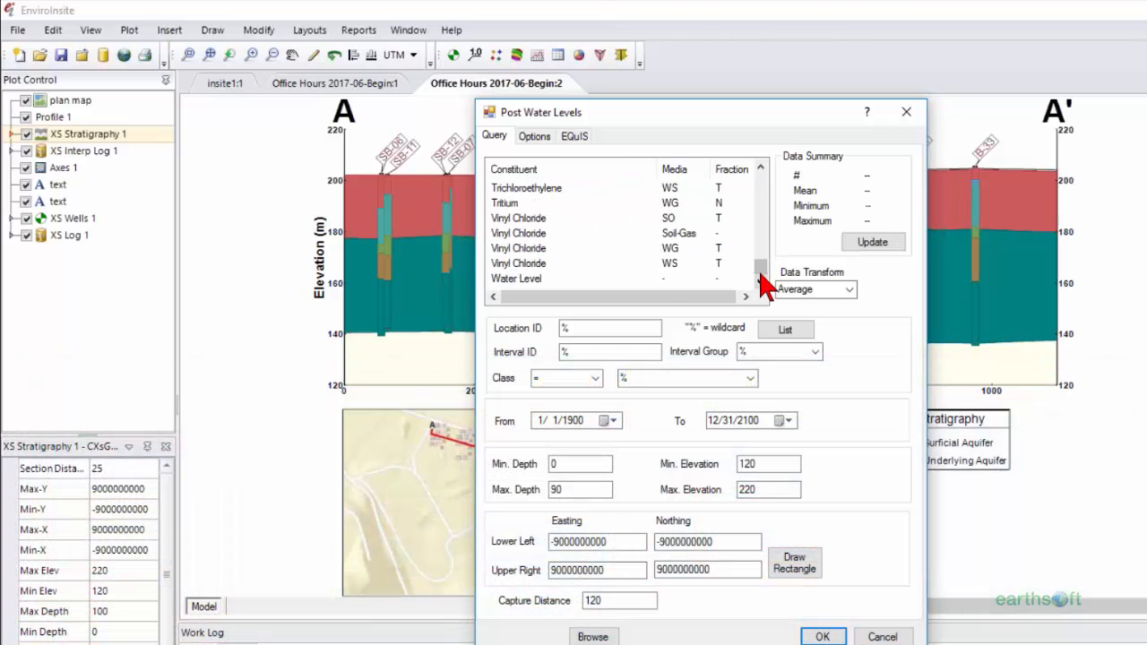
pyautogui.click(529, 282)
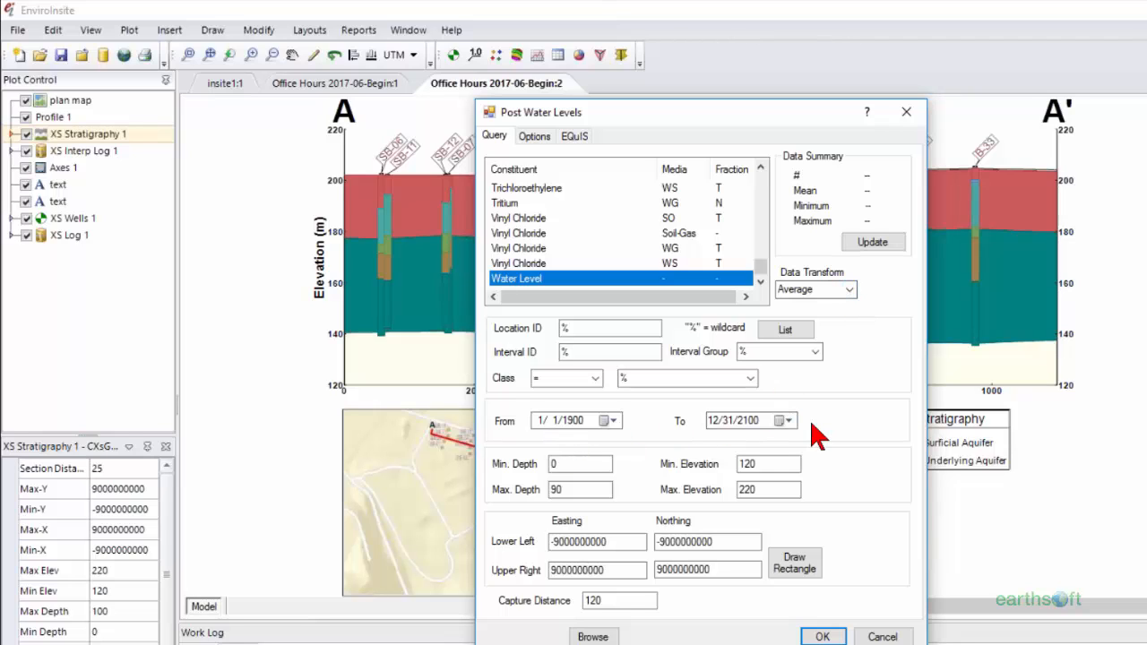
pyautogui.doubleClick(593, 601)
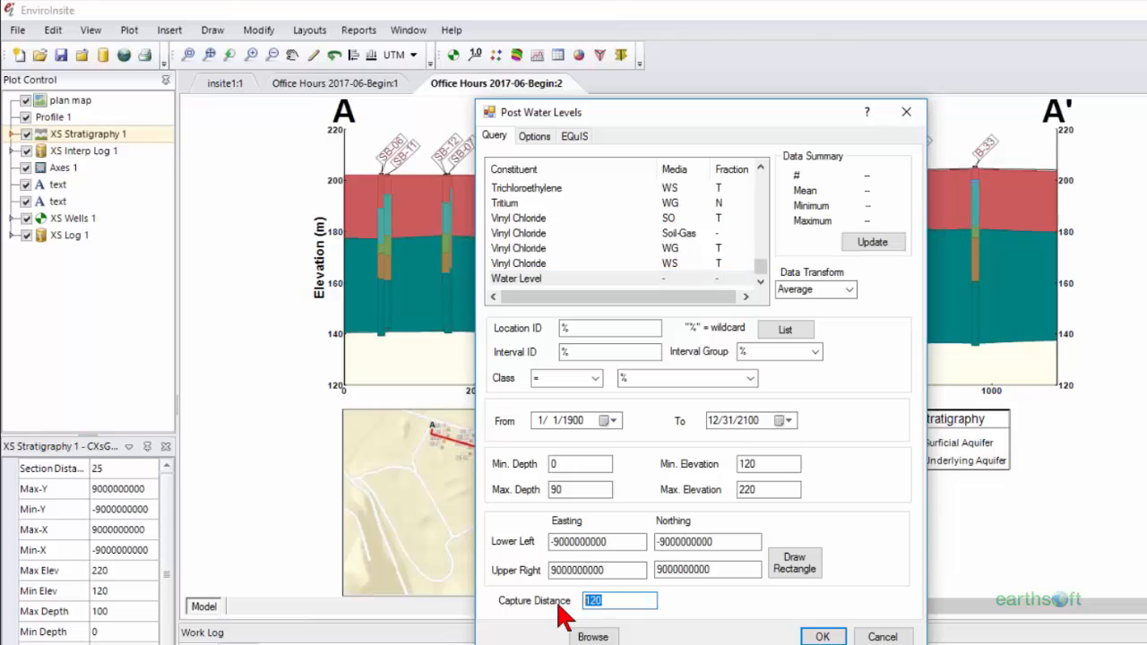
pyautogui.write('25')
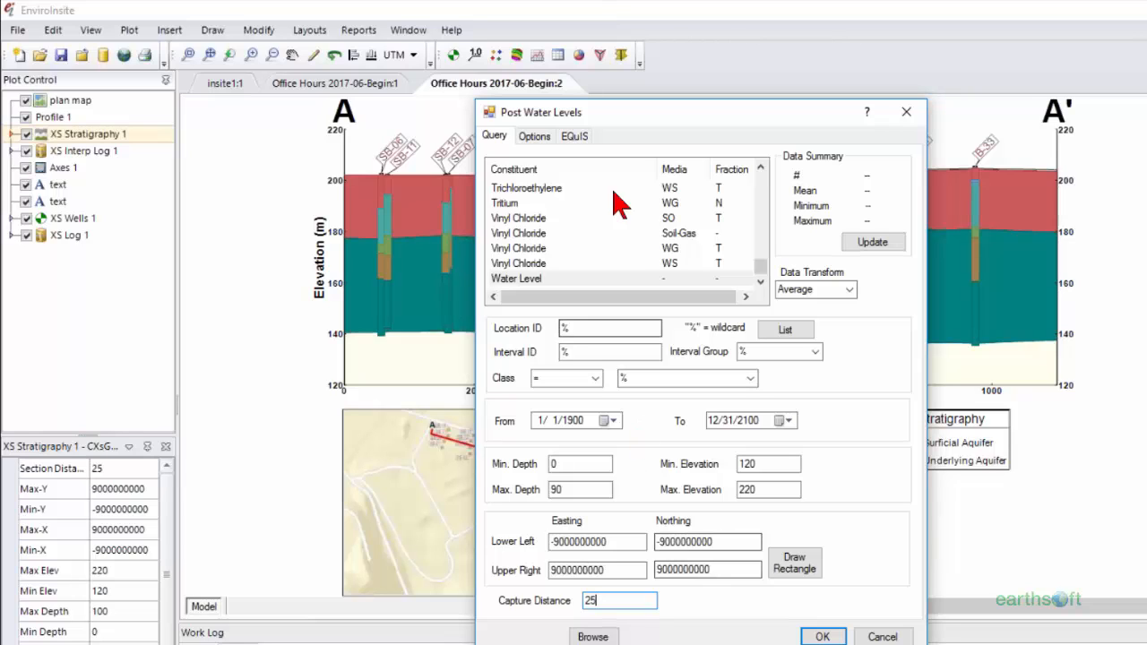
# Turn off the well symbol for the water level plot, leave the location groups unfiltered, and post the water levels.
pyautogui.click(536, 136)
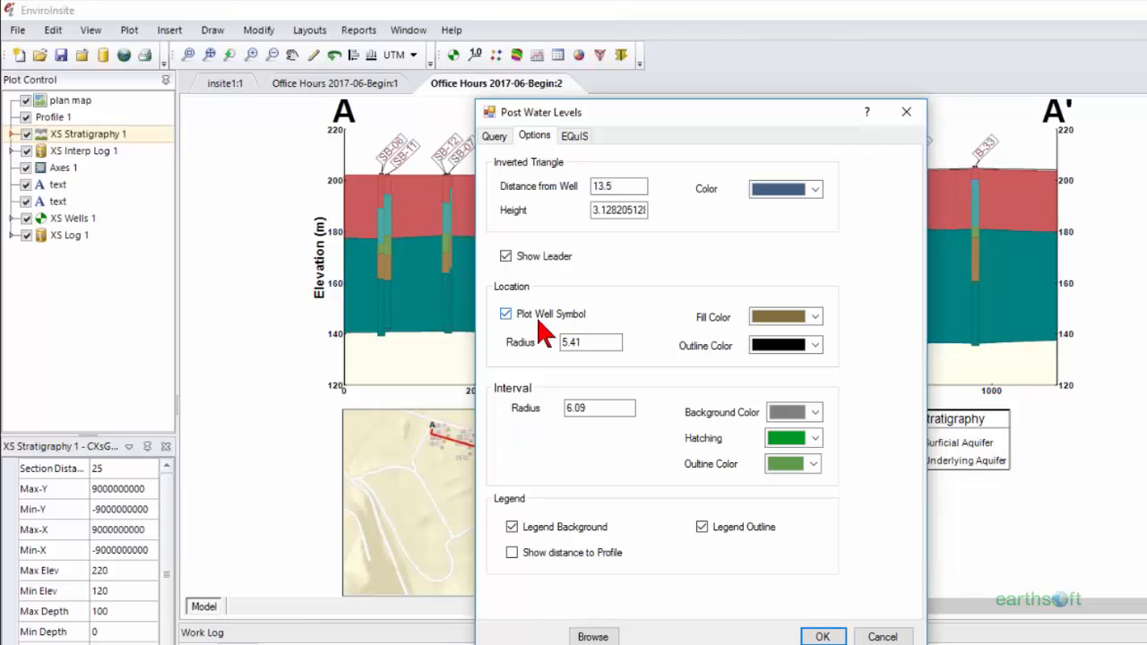
pyautogui.click(505, 314)
pyautogui.click(584, 135)
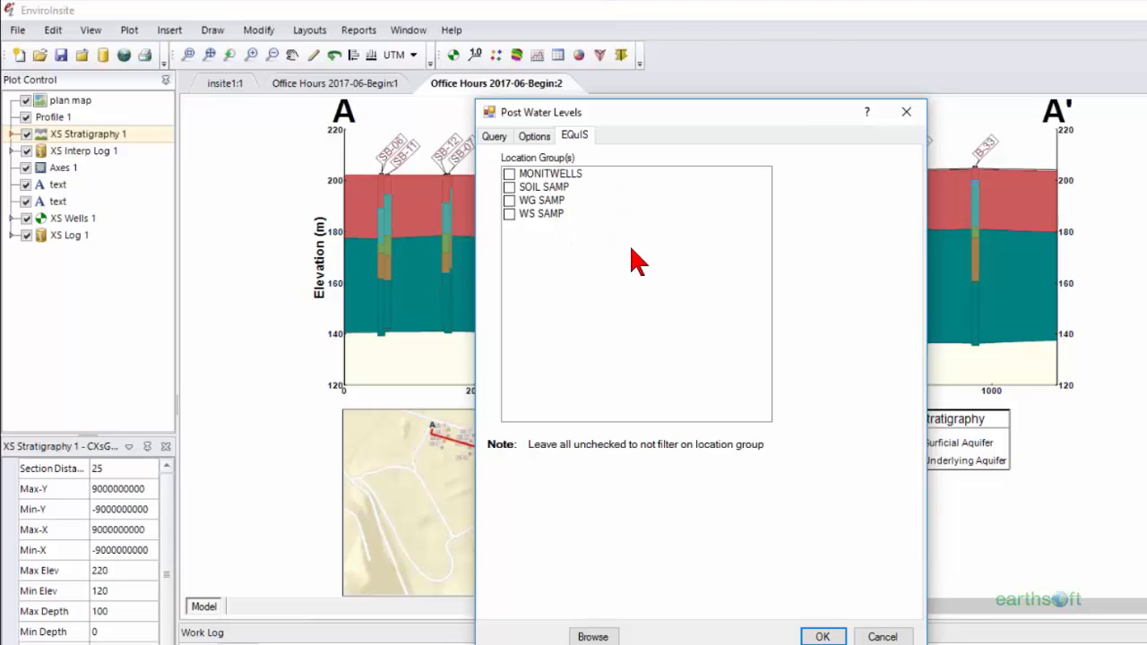
pyautogui.click(495, 137)
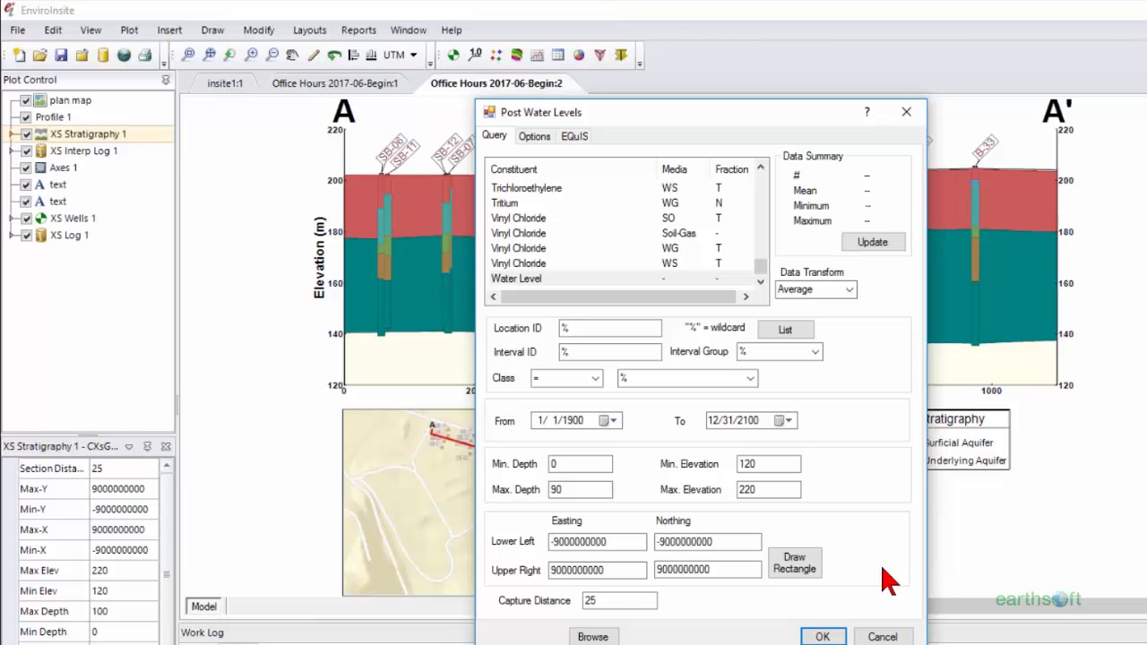
pyautogui.click(824, 636)
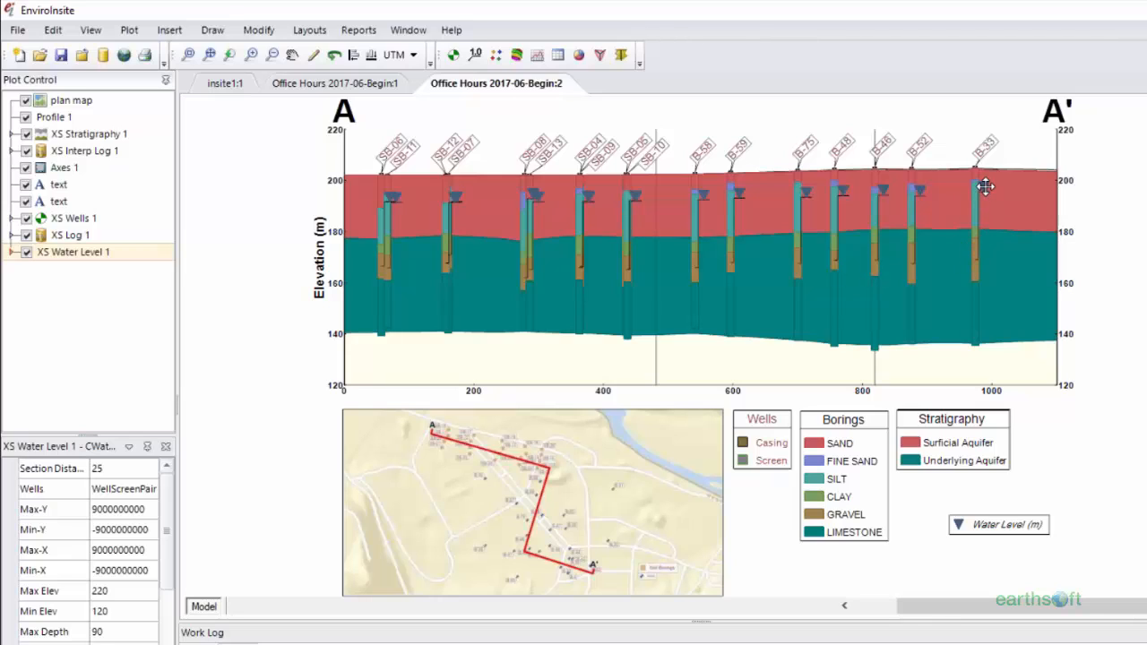
# Shift the water level markers of wells B-33, B-52, B-46, B-48, B-75, B-59 and B-58 slightly farther from their borings.
pyautogui.moveTo(987, 185); pyautogui.dragTo(992, 185)
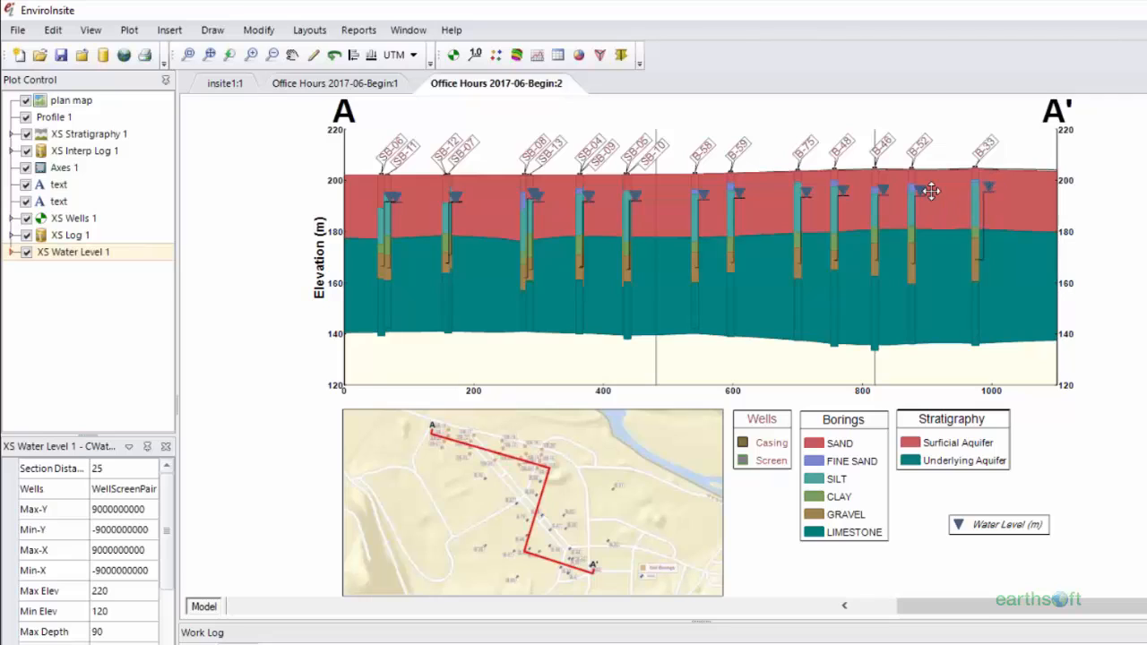
pyautogui.moveTo(920, 190); pyautogui.dragTo(926, 191)
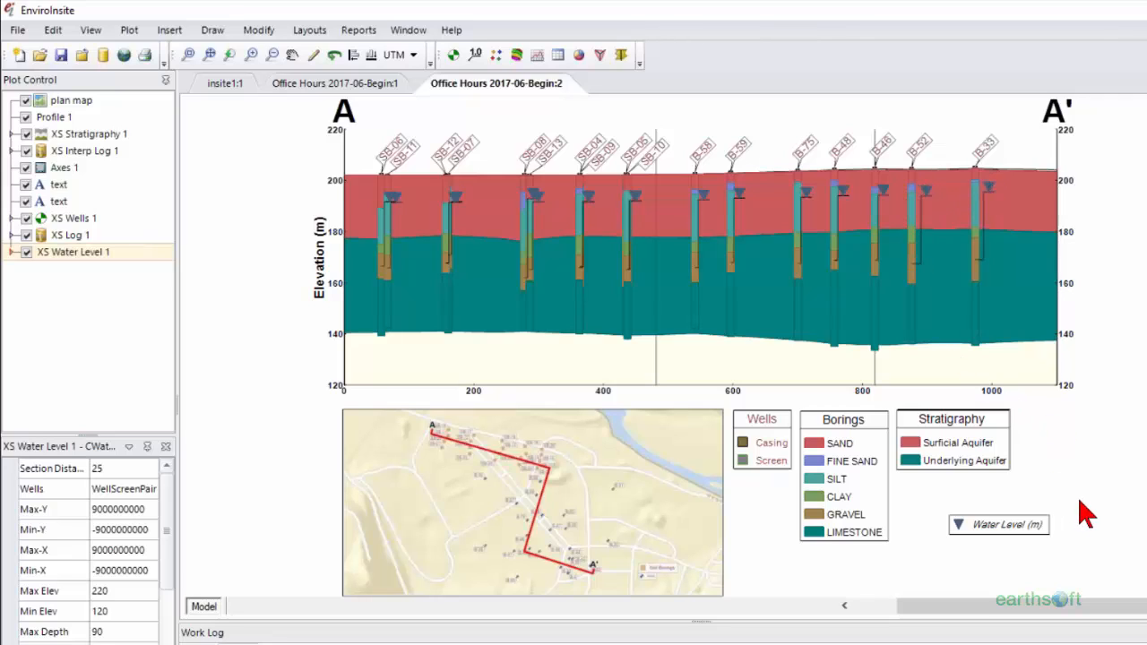
pyautogui.scroll(2, 1085, 515)
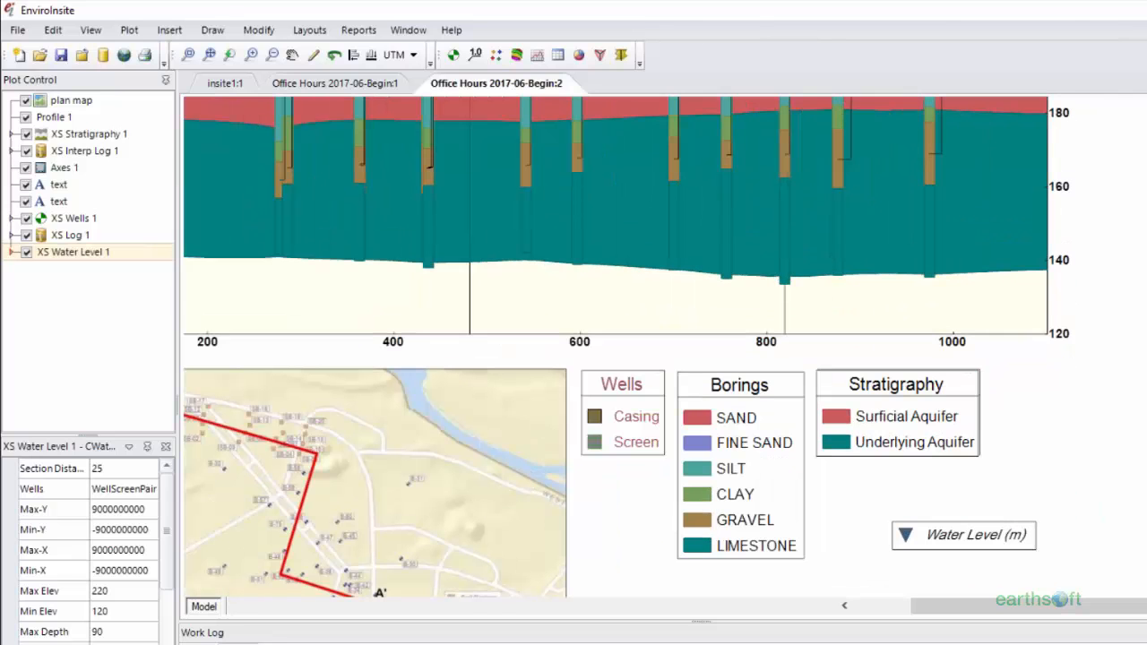
pyautogui.scroll(4, 627, 347)
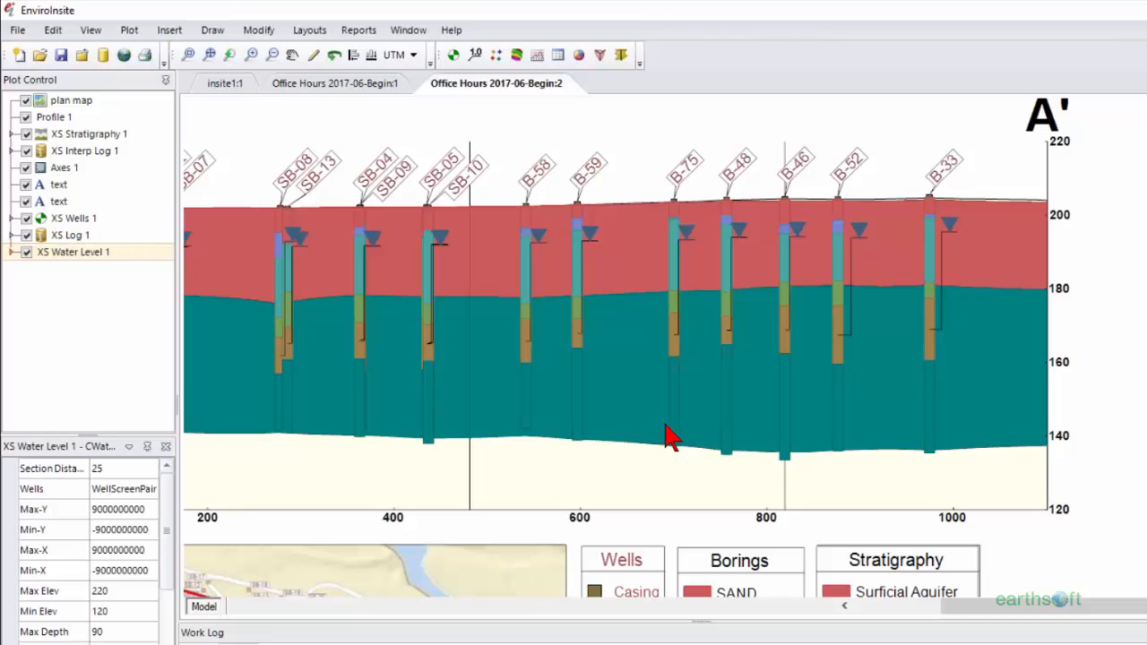
pyautogui.scroll(1, 671, 436)
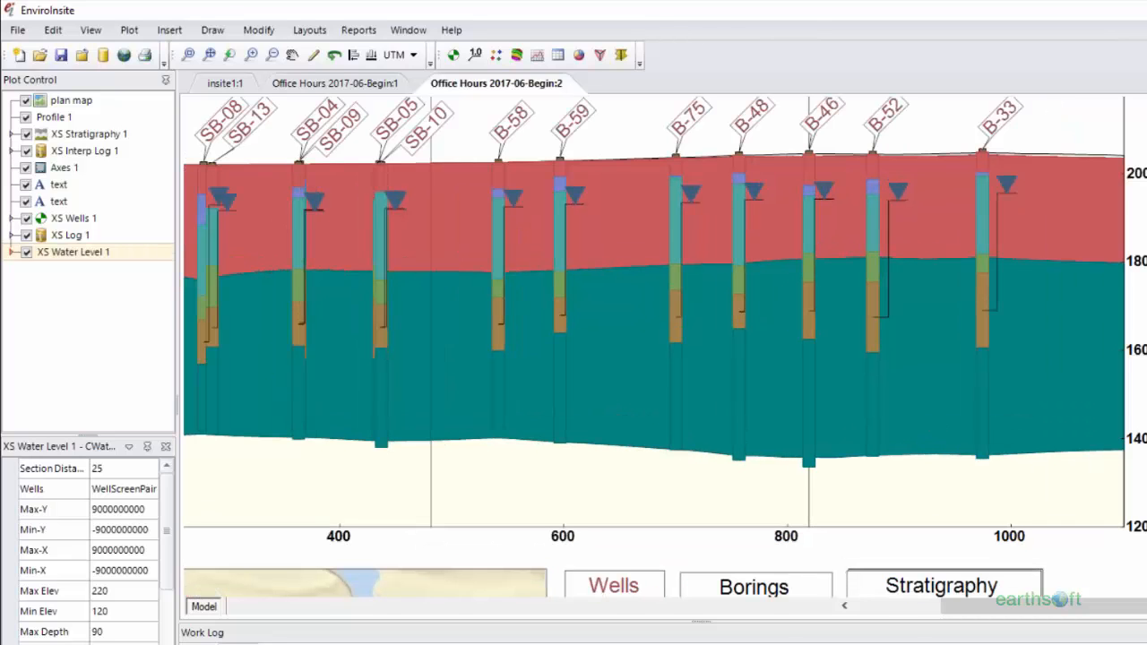
pyautogui.scroll(2, 663, 347)
pyautogui.moveTo(825, 251); pyautogui.dragTo(836, 250)
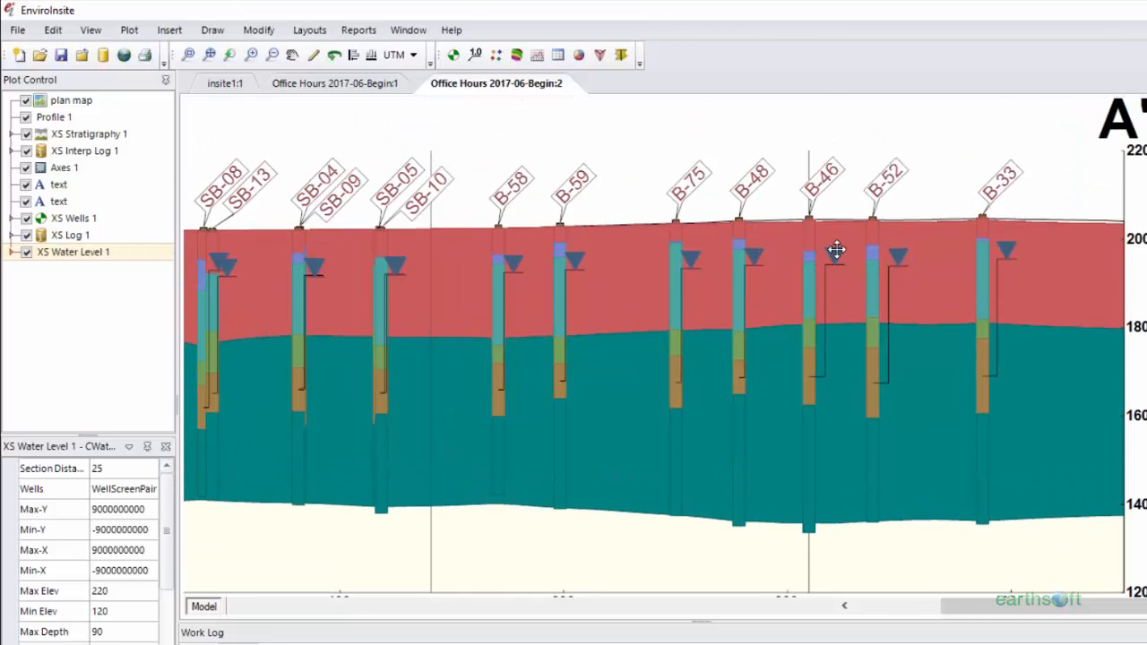
pyautogui.moveTo(754, 253); pyautogui.dragTo(762, 255)
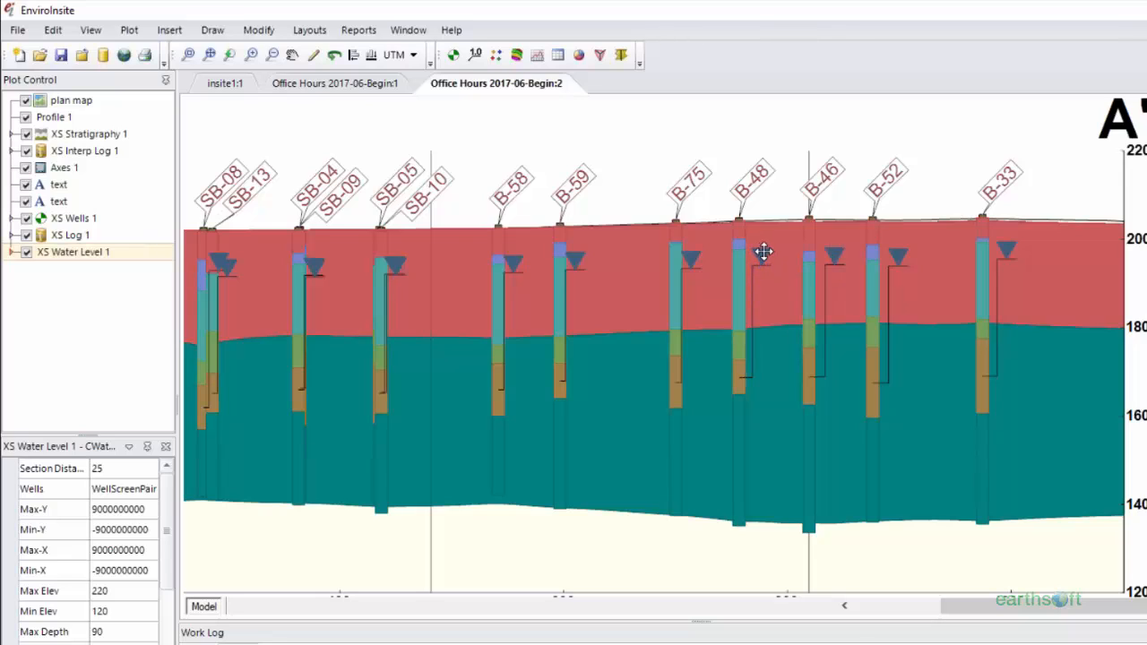
pyautogui.moveTo(687, 256); pyautogui.dragTo(696, 263)
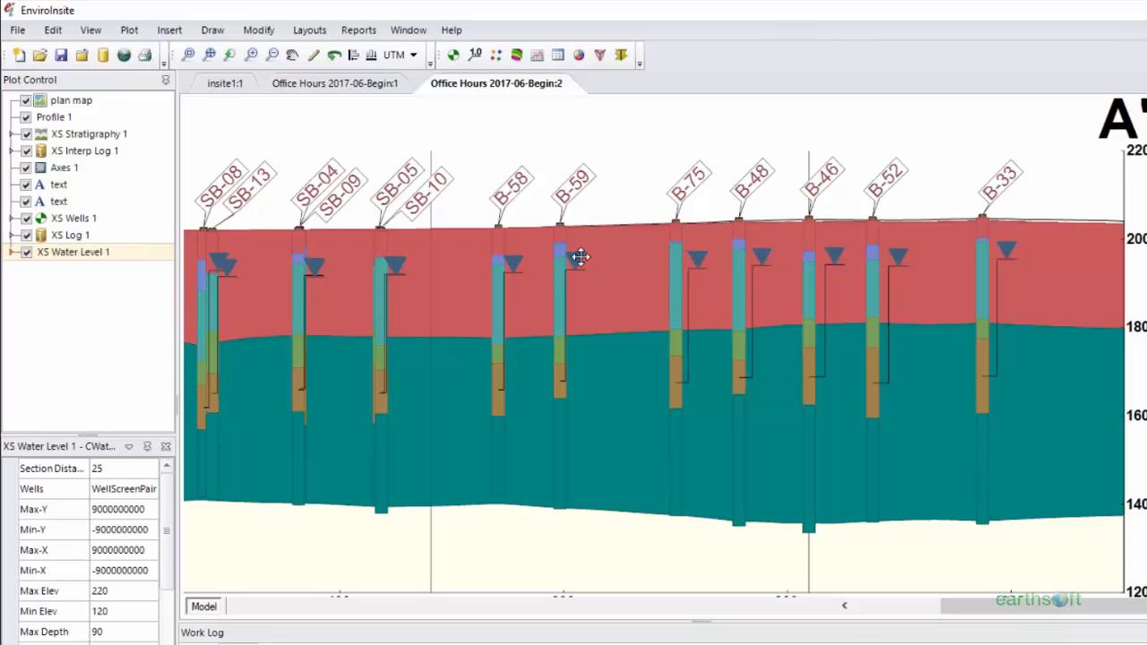
pyautogui.moveTo(576, 258); pyautogui.dragTo(584, 257)
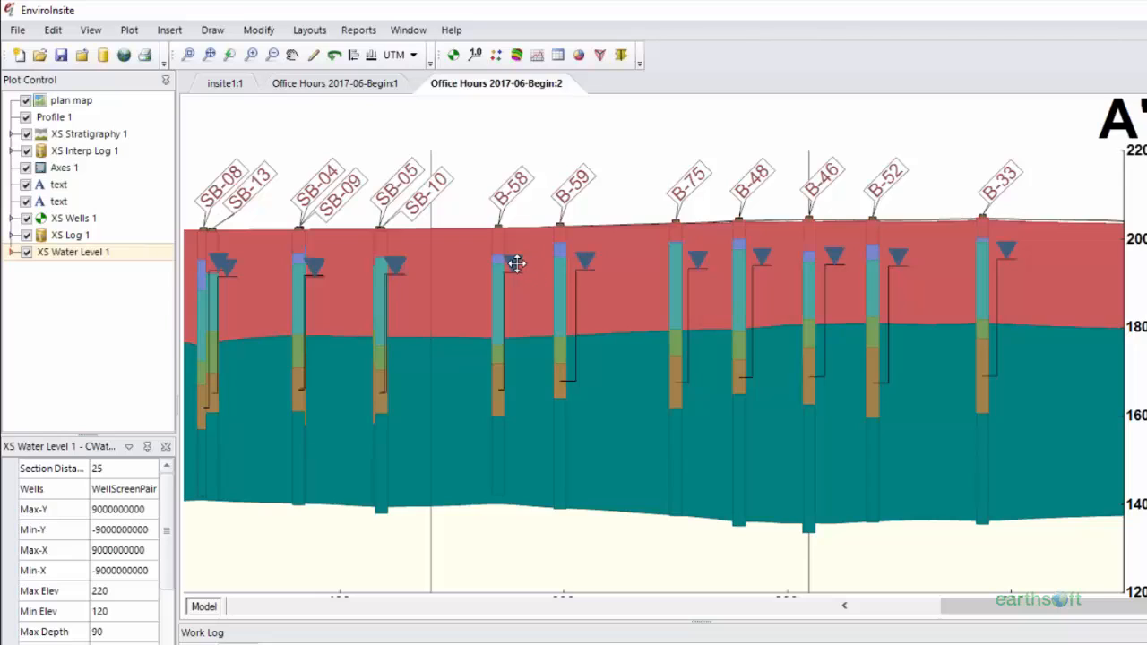
pyautogui.moveTo(511, 261); pyautogui.dragTo(524, 262)
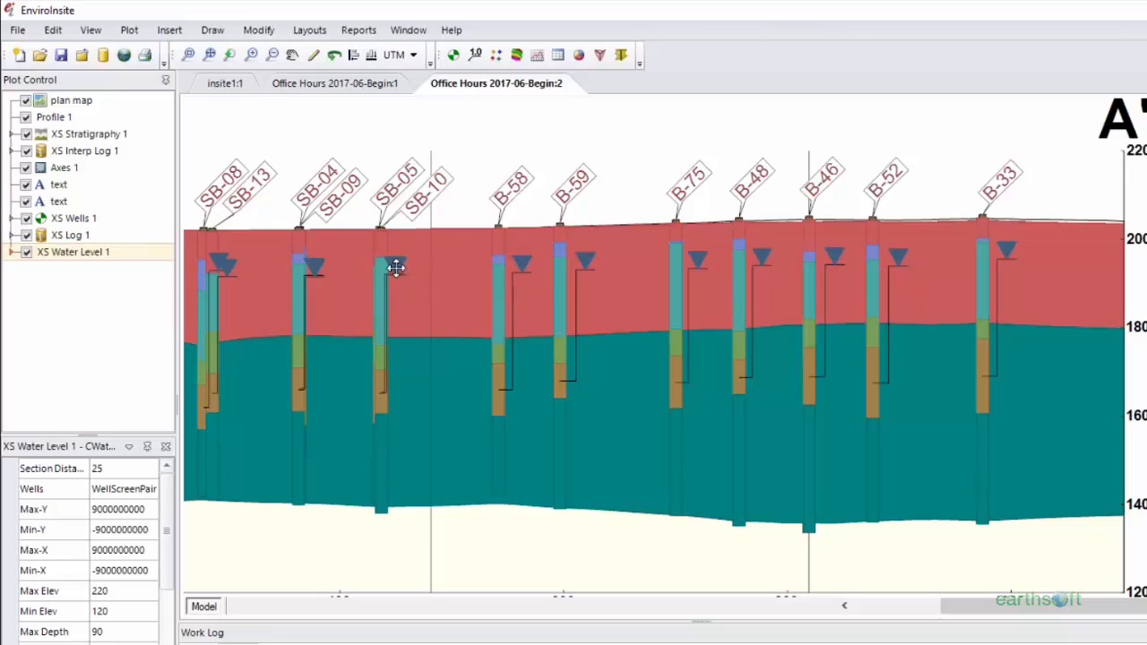
# Separate the overlapping water level markers at the paired SB wells, placing one marker on each side of every pair.
pyautogui.moveTo(393, 265)
pyautogui.mouseDown()
pyautogui.moveTo(351, 262)
pyautogui.moveTo(343, 276)
pyautogui.moveTo(270, 264)
pyautogui.mouseUp()
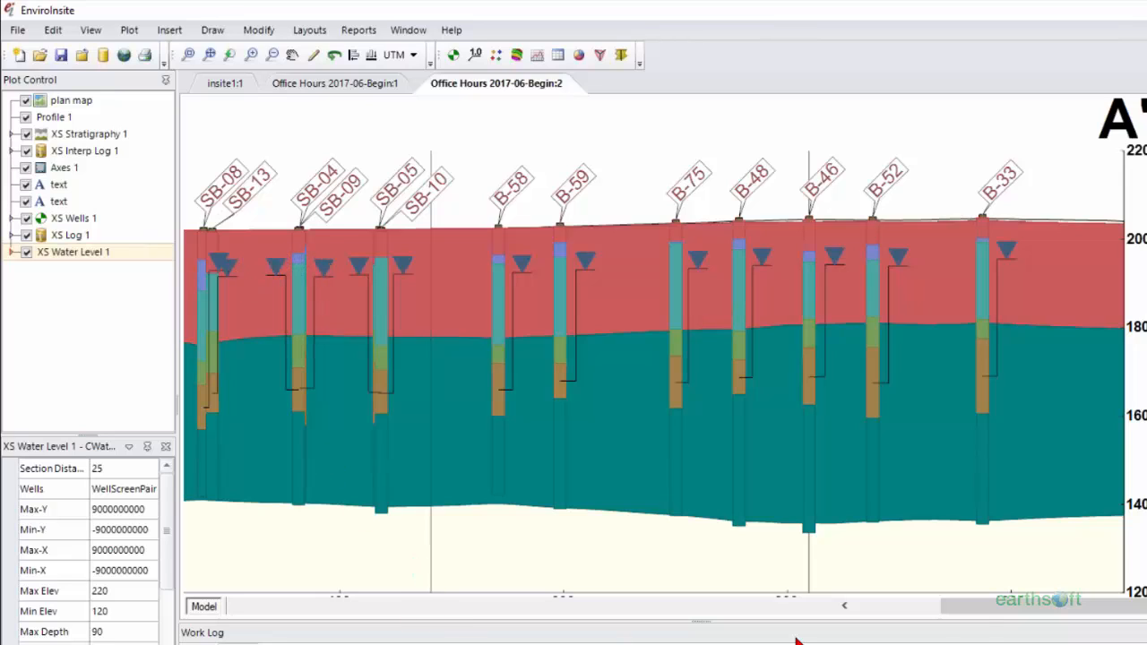
pyautogui.moveTo(983, 624)
pyautogui.mouseDown()
pyautogui.moveTo(899, 622)
pyautogui.moveTo(881, 609)
pyautogui.mouseUp()
pyautogui.moveTo(559, 261); pyautogui.dragTo(517, 260)
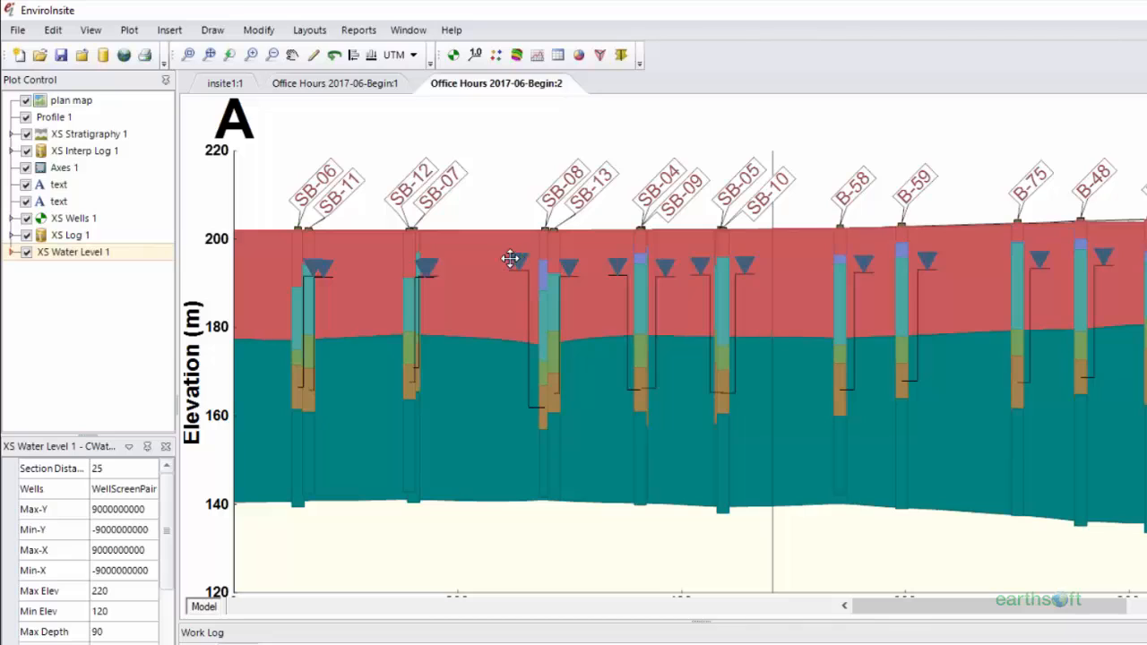
pyautogui.moveTo(422, 259); pyautogui.dragTo(384, 266)
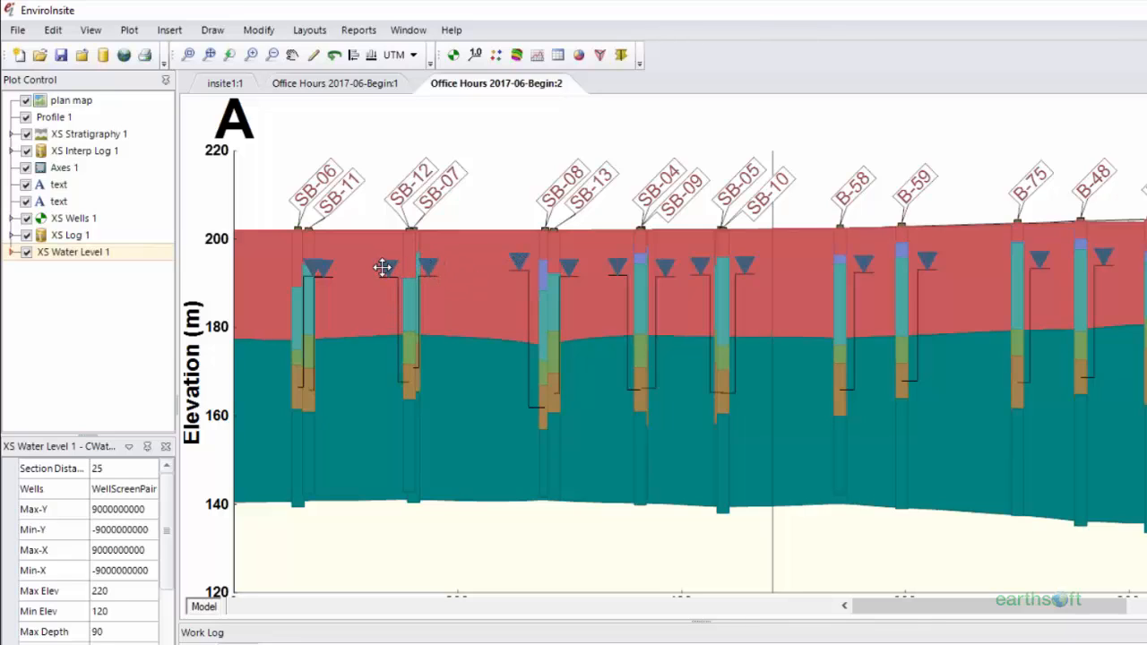
pyautogui.moveTo(300, 264); pyautogui.dragTo(277, 262)
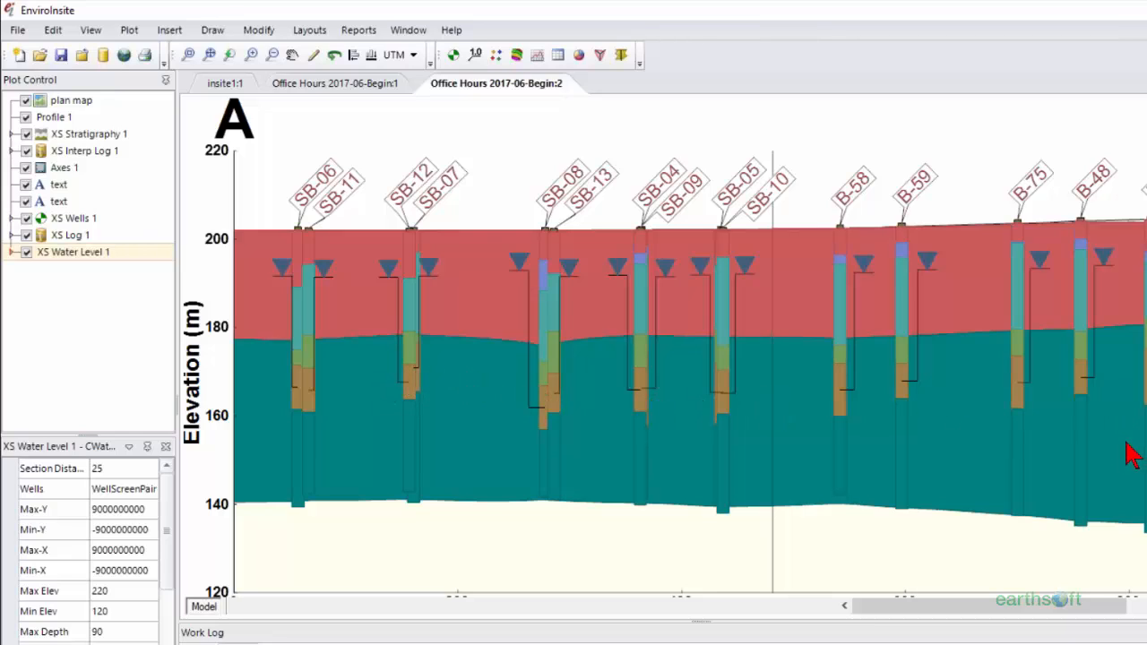
# Place the Water Level (m) legend directly below the Stratigraphy legend.
pyautogui.click(210, 55)
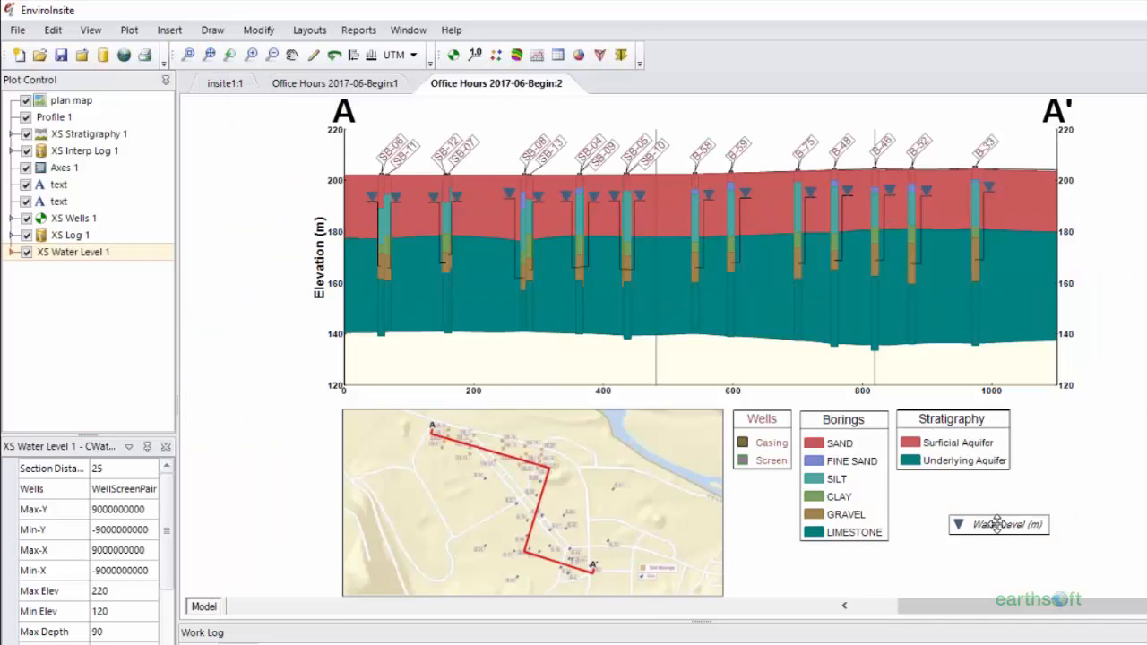
pyautogui.moveTo(996, 522); pyautogui.dragTo(942, 485)
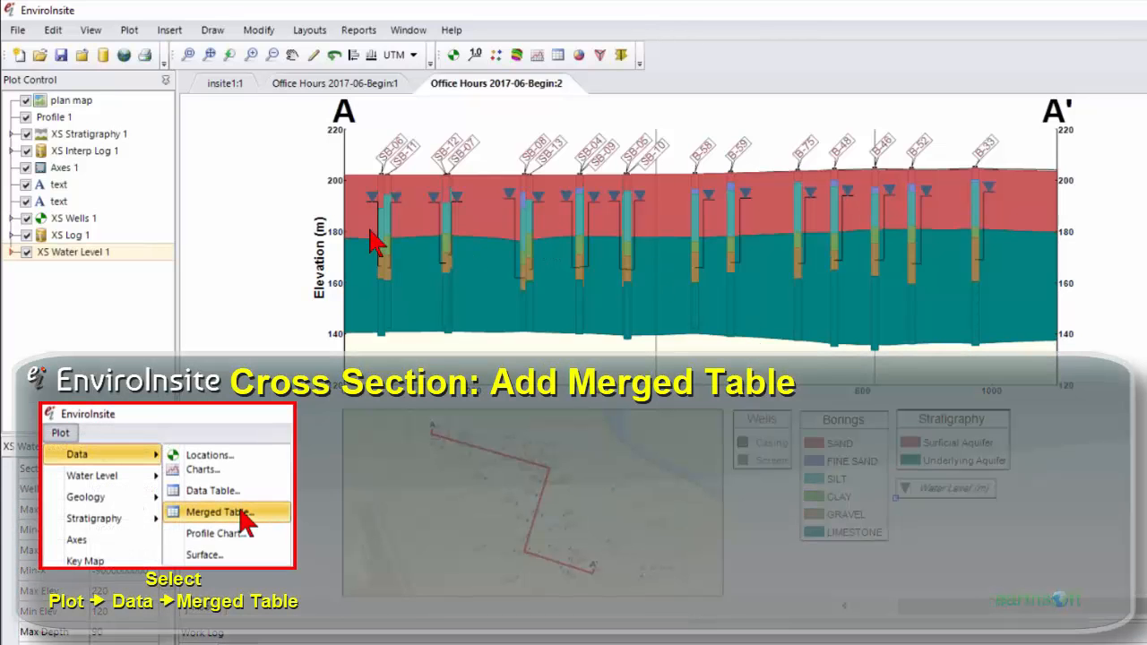
# Start a merged data table on the cross section and add 1,3-Dichlorobenzene with media WG, fraction T.
pyautogui.click(134, 37)
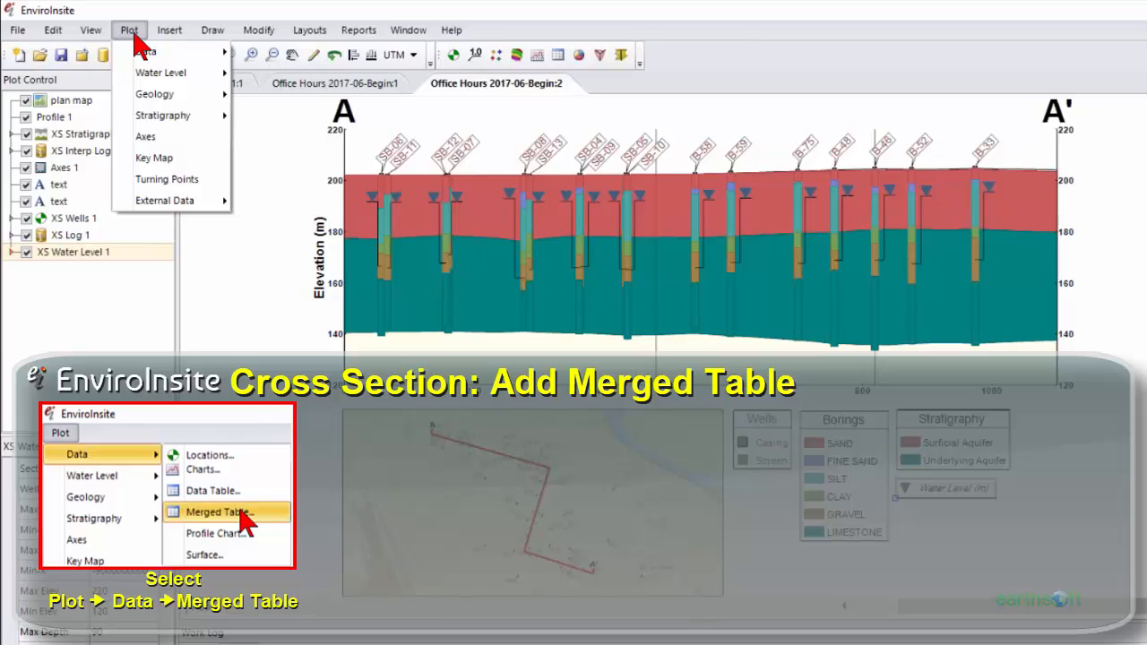
pyautogui.moveTo(144, 51)
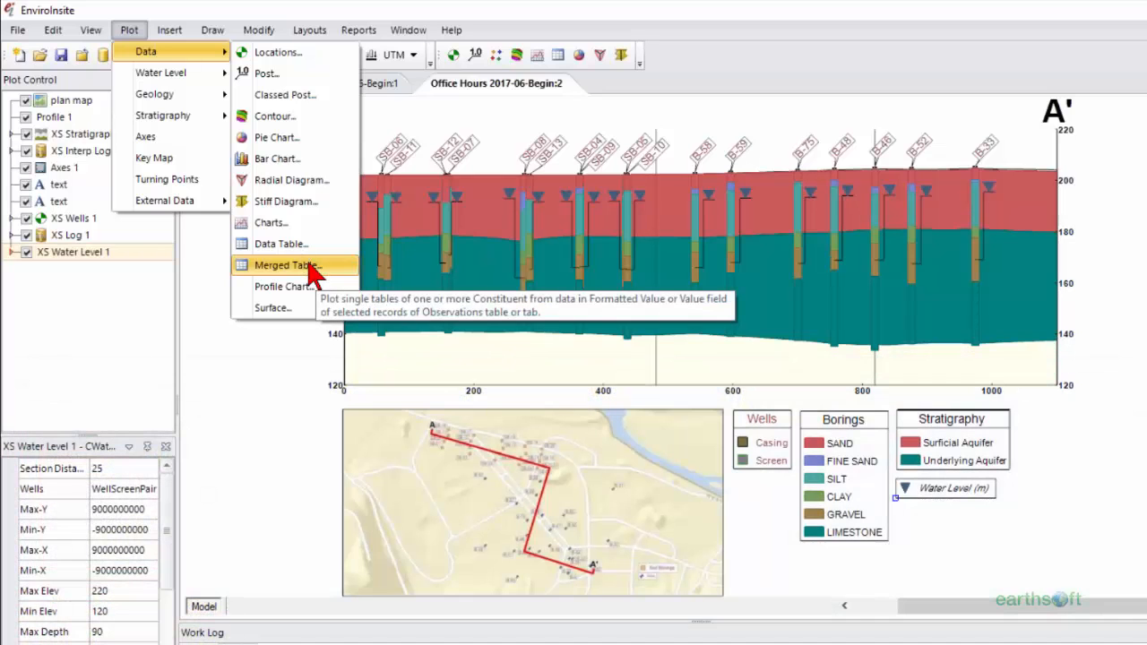
pyautogui.click(311, 265)
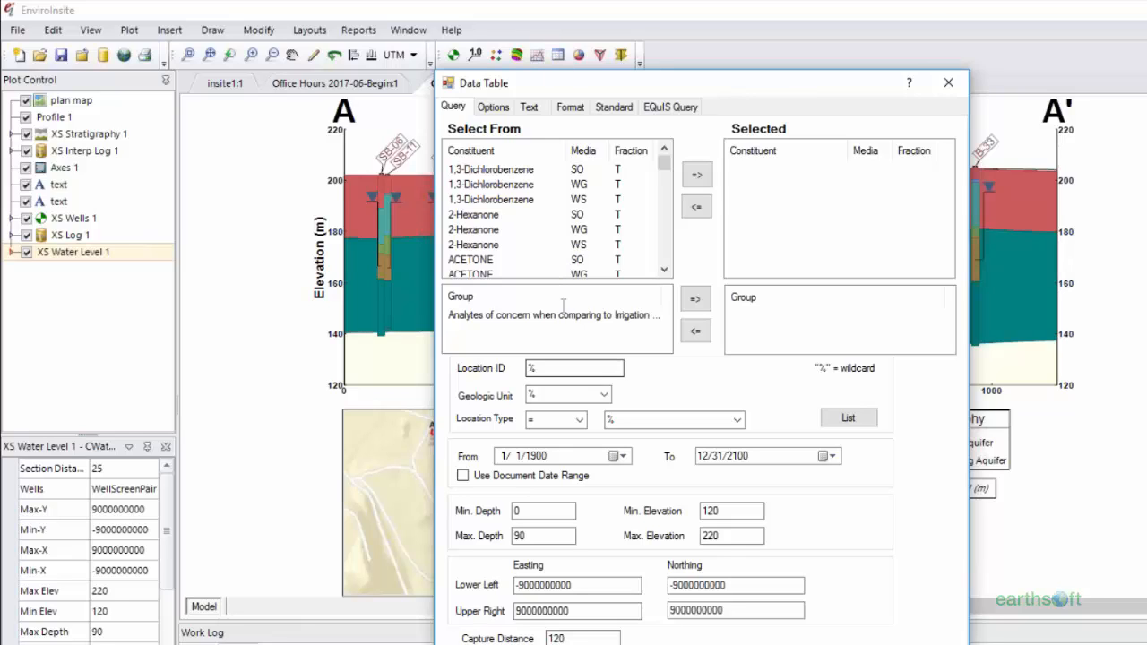
pyautogui.click(507, 184)
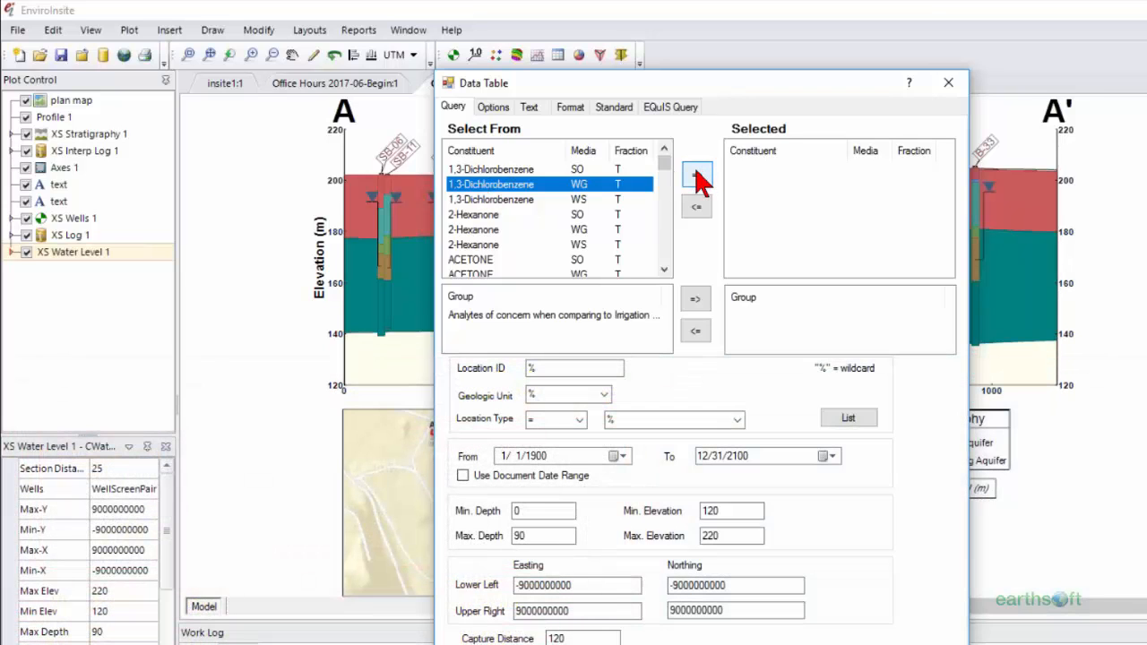
pyautogui.click(697, 175)
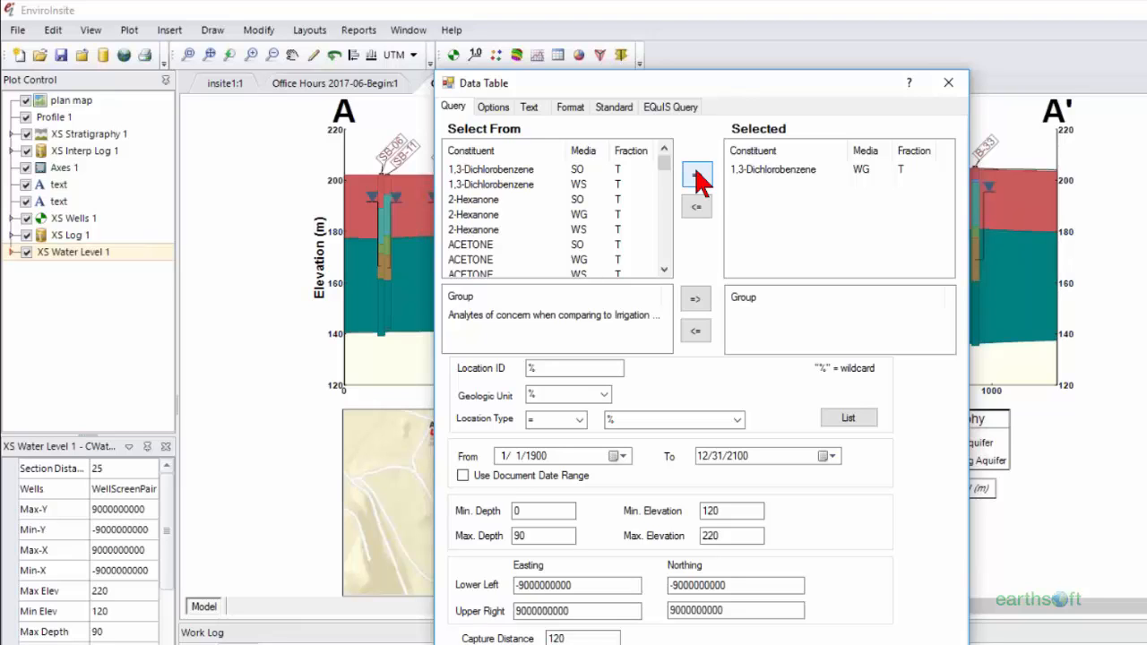
# Add Trichloroethylene and Vinyl Chloride, both with media WG and fraction T, to the table's selected constituents.
pyautogui.moveTo(663, 161); pyautogui.dragTo(662, 240)
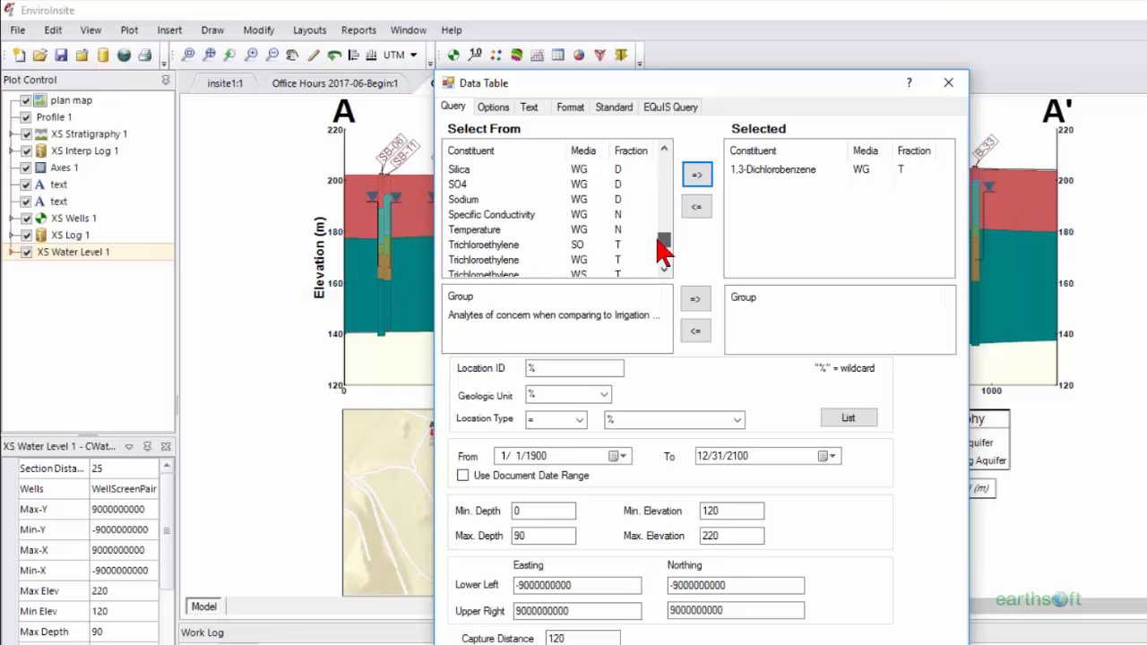
pyautogui.click(506, 260)
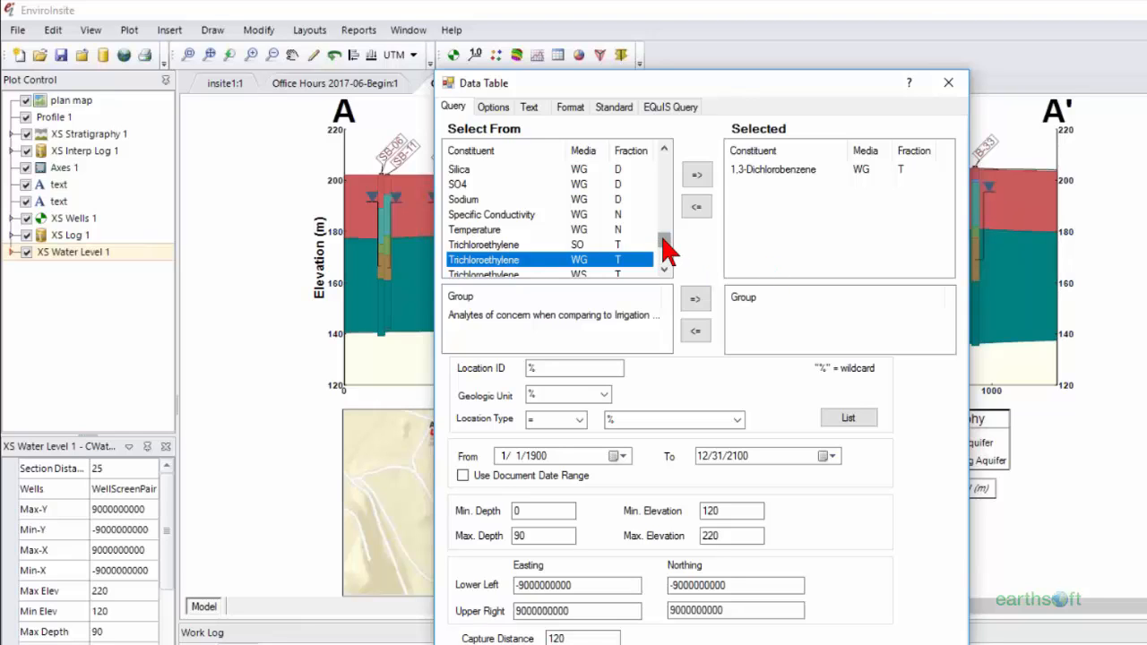
pyautogui.moveTo(663, 237); pyautogui.dragTo(534, 257)
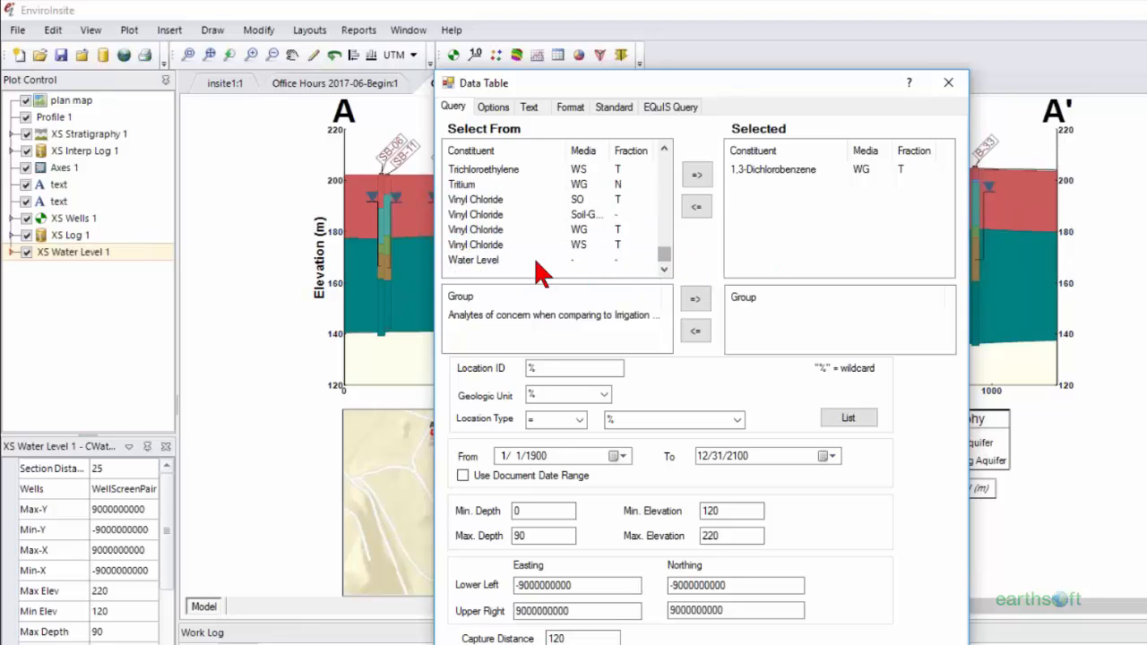
pyautogui.click(491, 238)
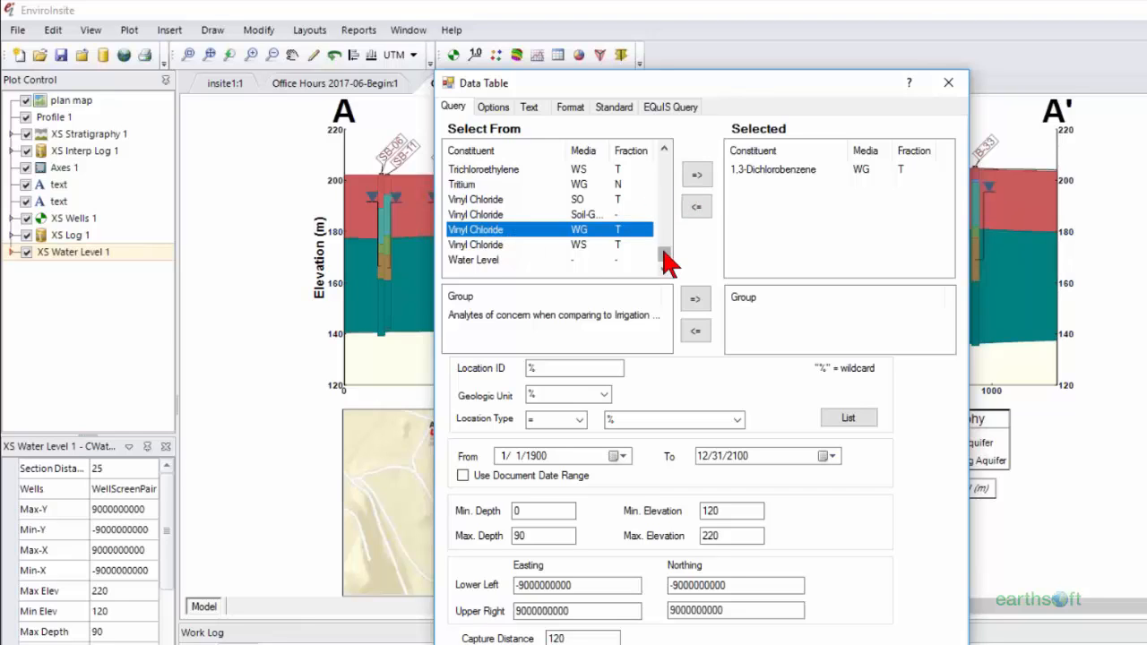
pyautogui.scroll(1, 670, 262)
pyautogui.scroll(1, 670, 262)
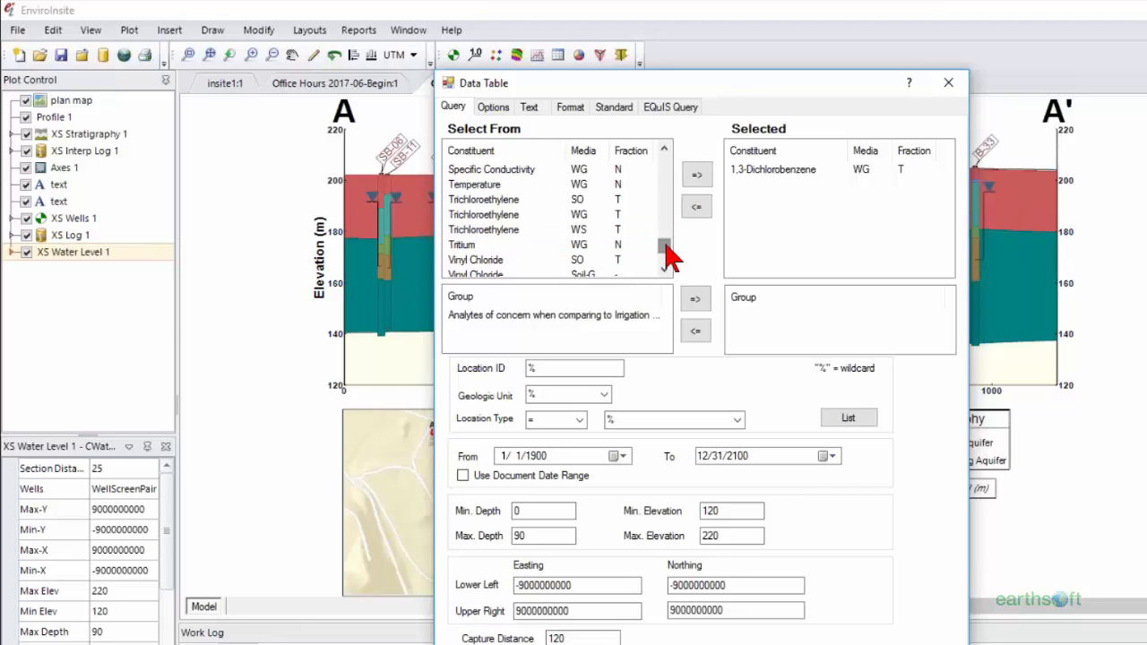
pyautogui.click(515, 215)
pyautogui.click(697, 176)
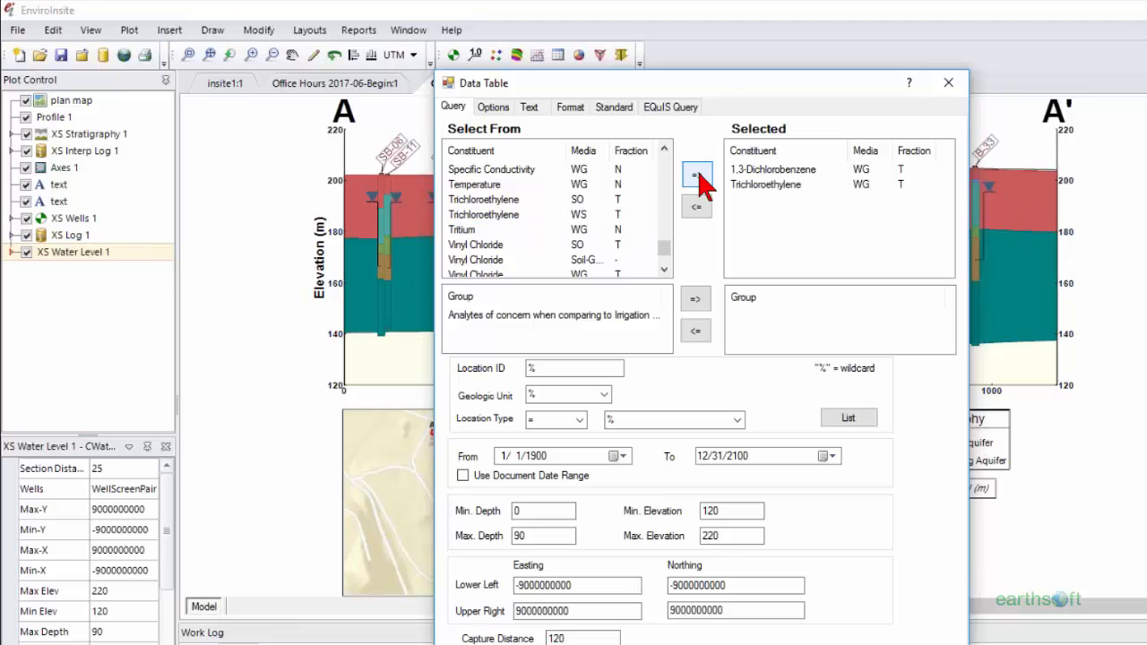
pyautogui.scroll(-1, 667, 255)
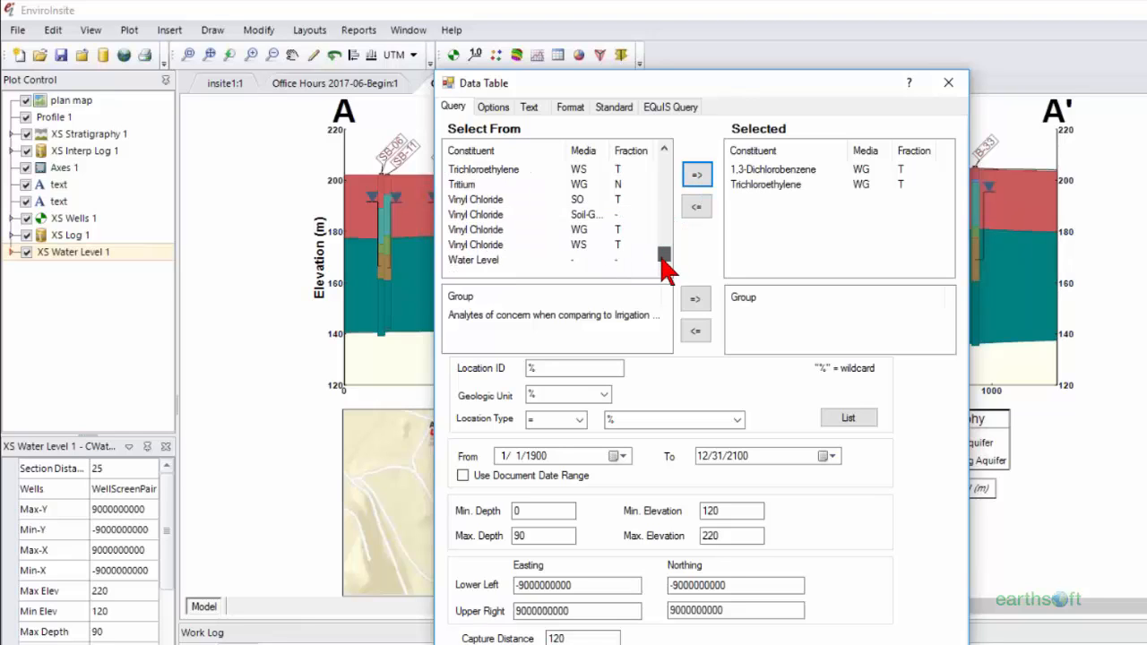
pyautogui.click(505, 229)
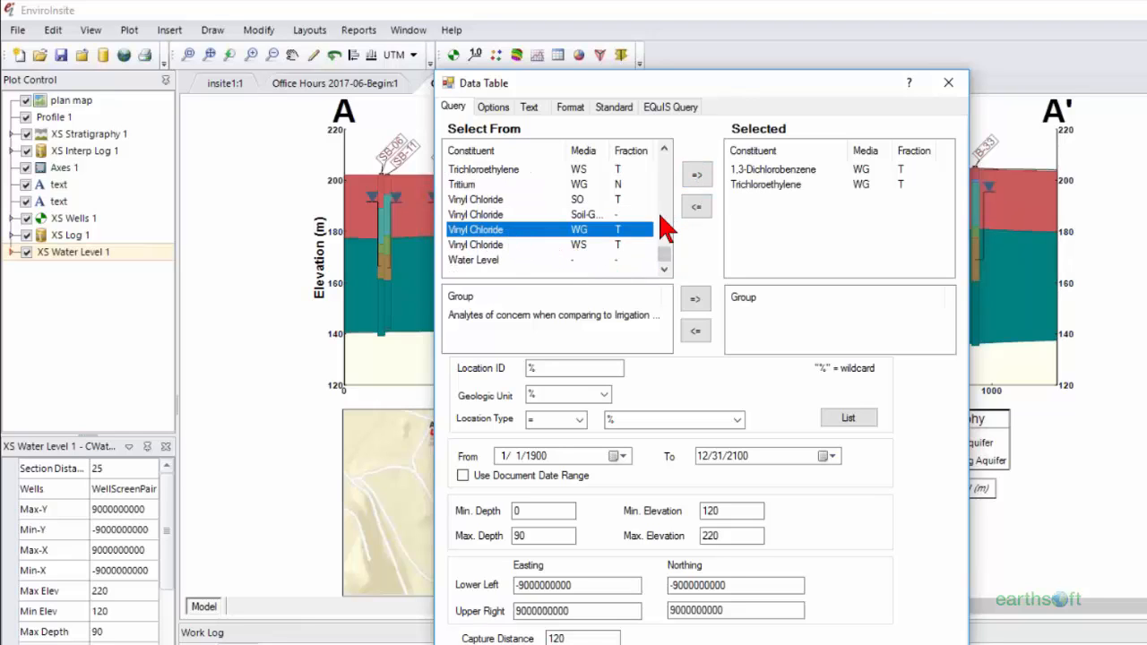
pyautogui.click(697, 176)
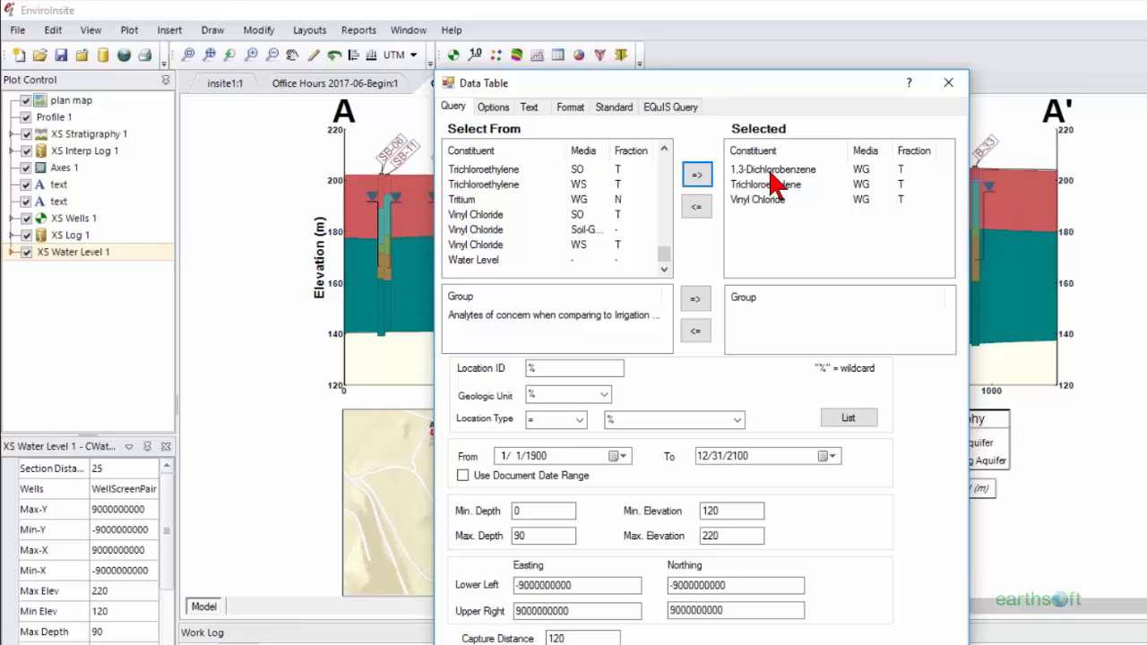
# Limit the table query to 6/1/1998 through 6/30/1998 and set its capture distance to 25.
pyautogui.click(552, 455)
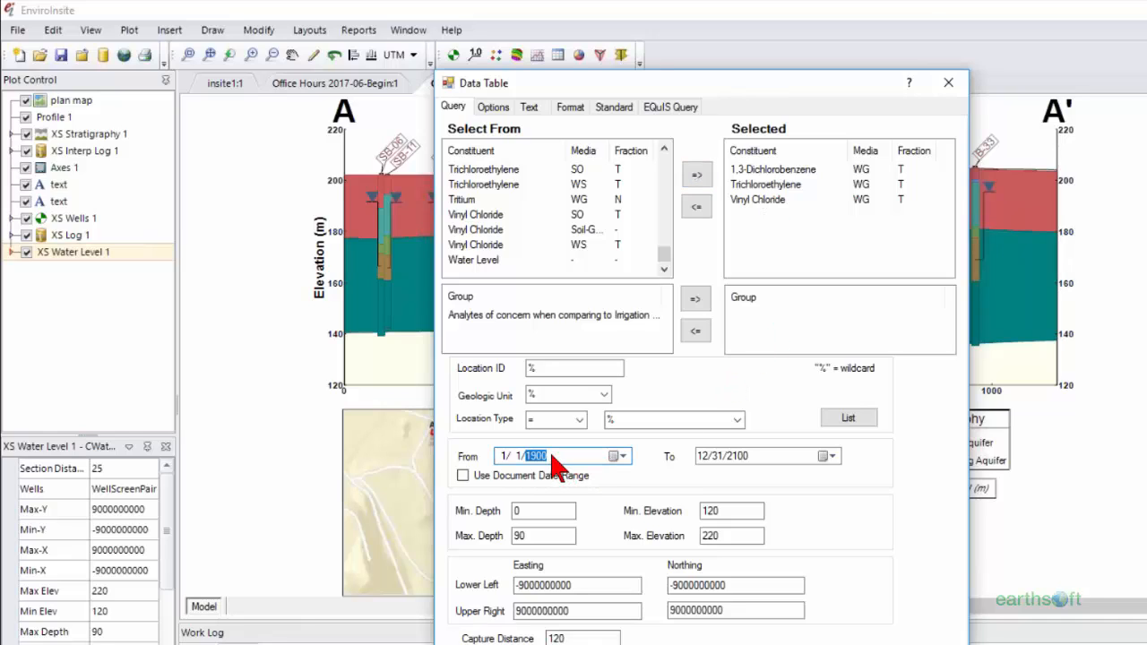
pyautogui.click(504, 455)
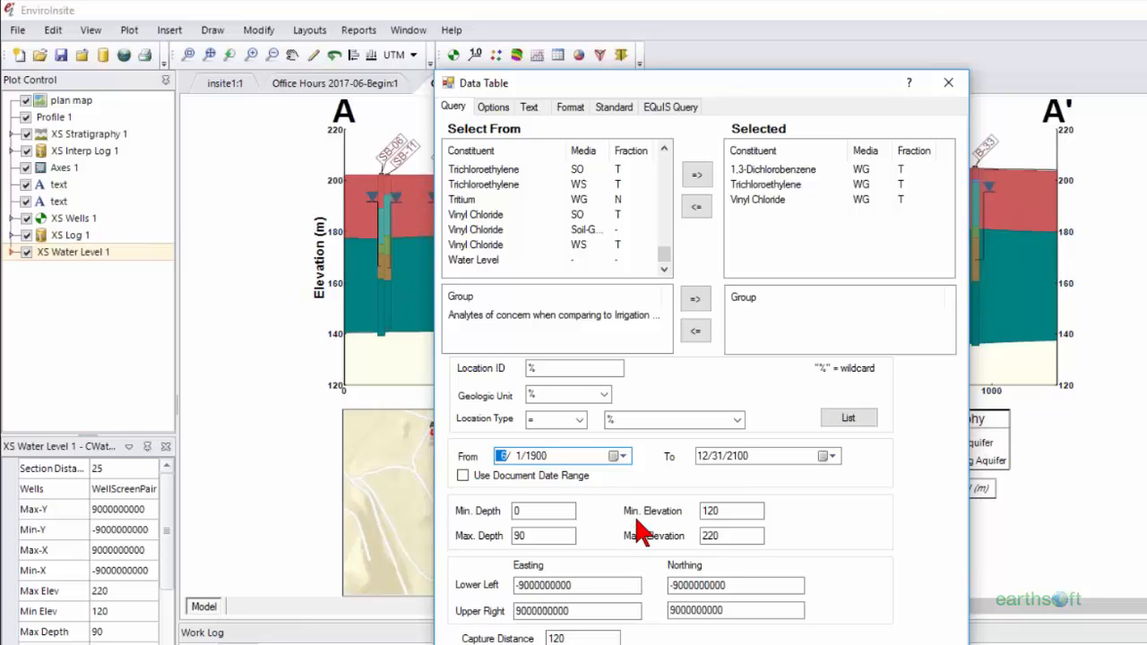
pyautogui.press('Right')
pyautogui.press('Right')
pyautogui.click(704, 457)
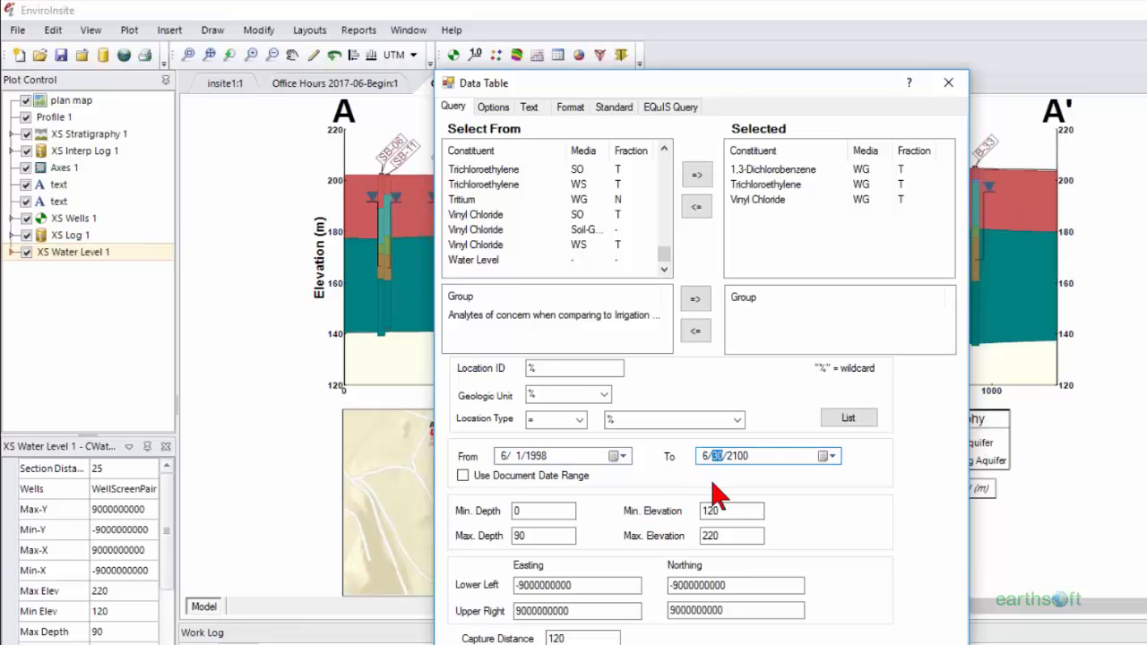
pyautogui.press('Right')
pyautogui.moveTo(593, 635); pyautogui.dragTo(542, 637)
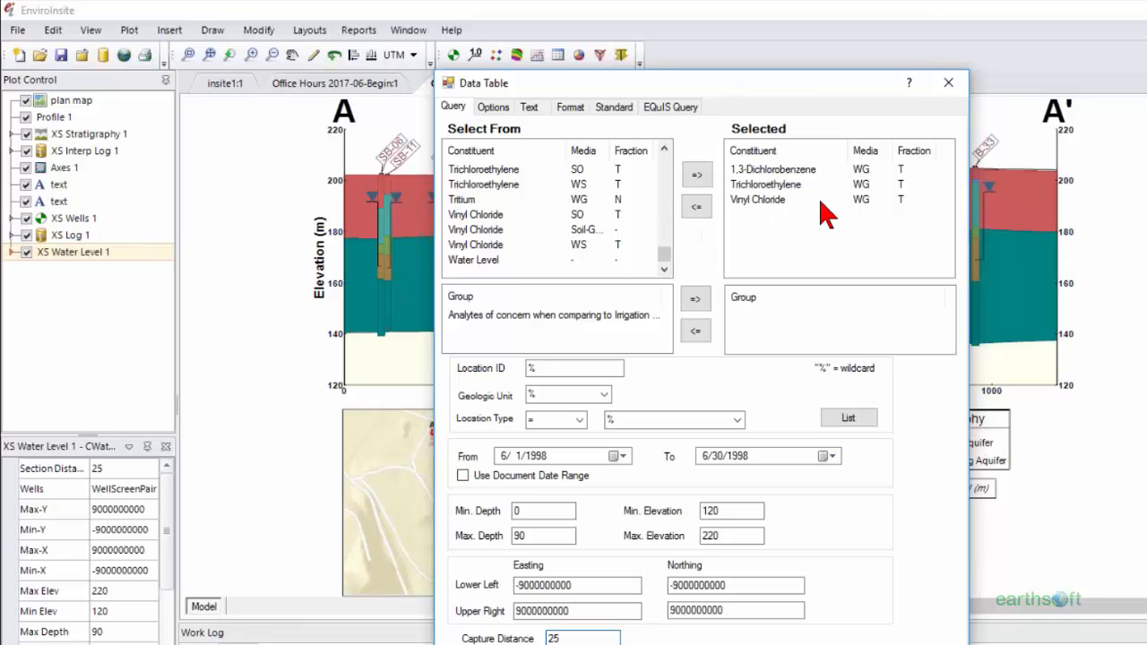
pyautogui.click(565, 639)
# Review the table's display settings, restrict the EQuIS query to sample type N, and plot the merged table.
pyautogui.click(494, 109)
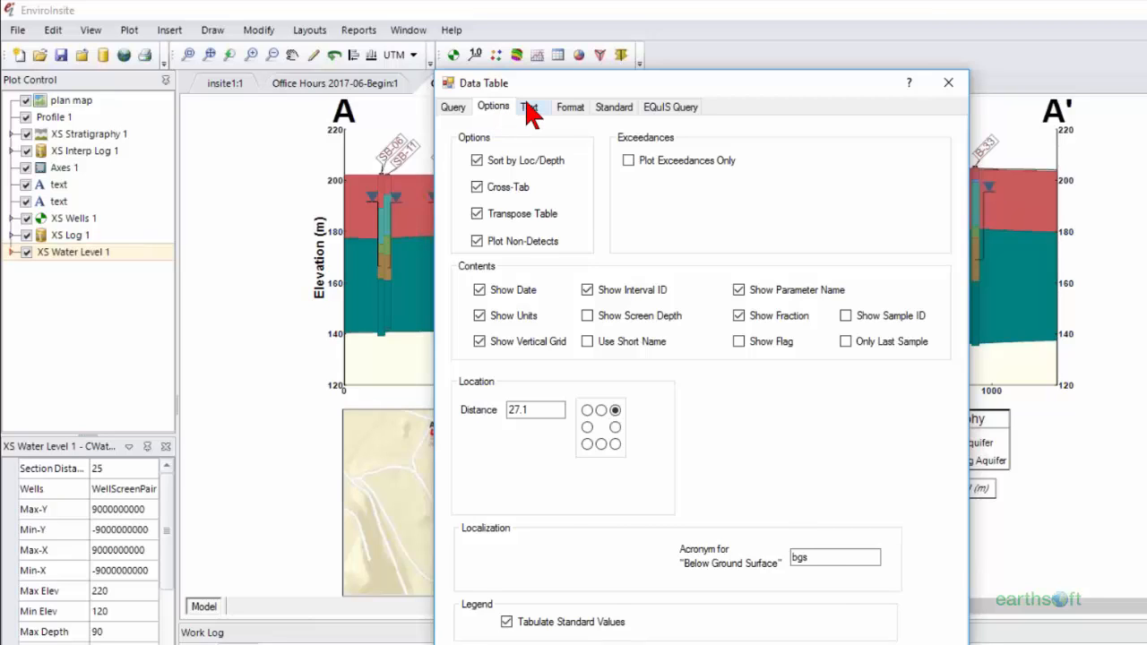
pyautogui.click(530, 107)
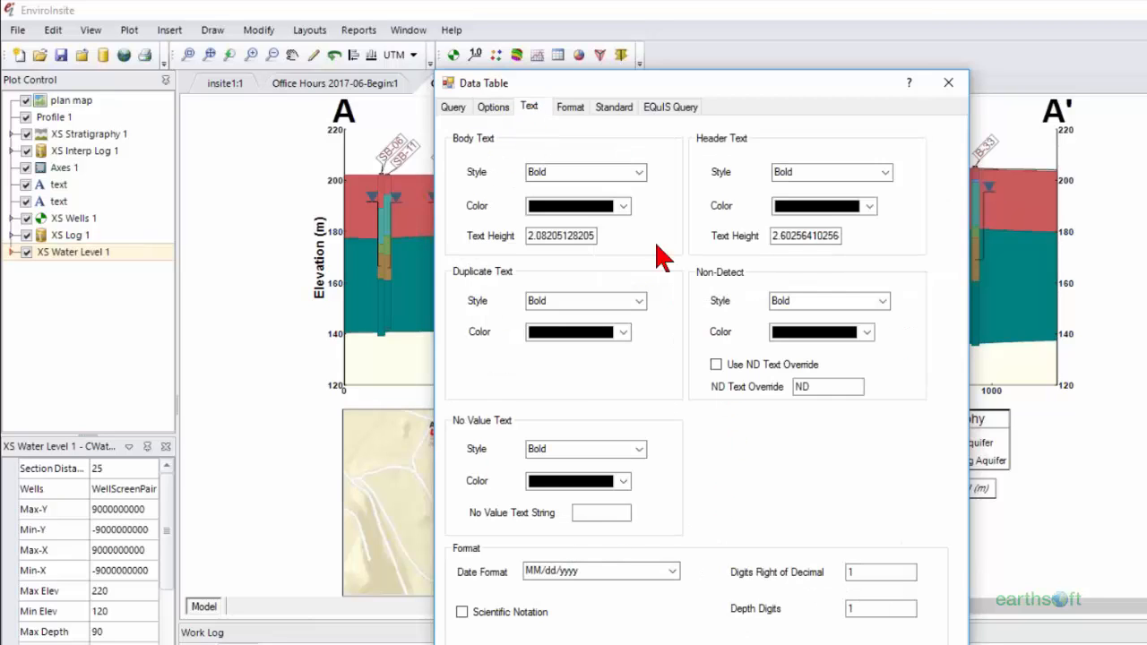
pyautogui.click(578, 105)
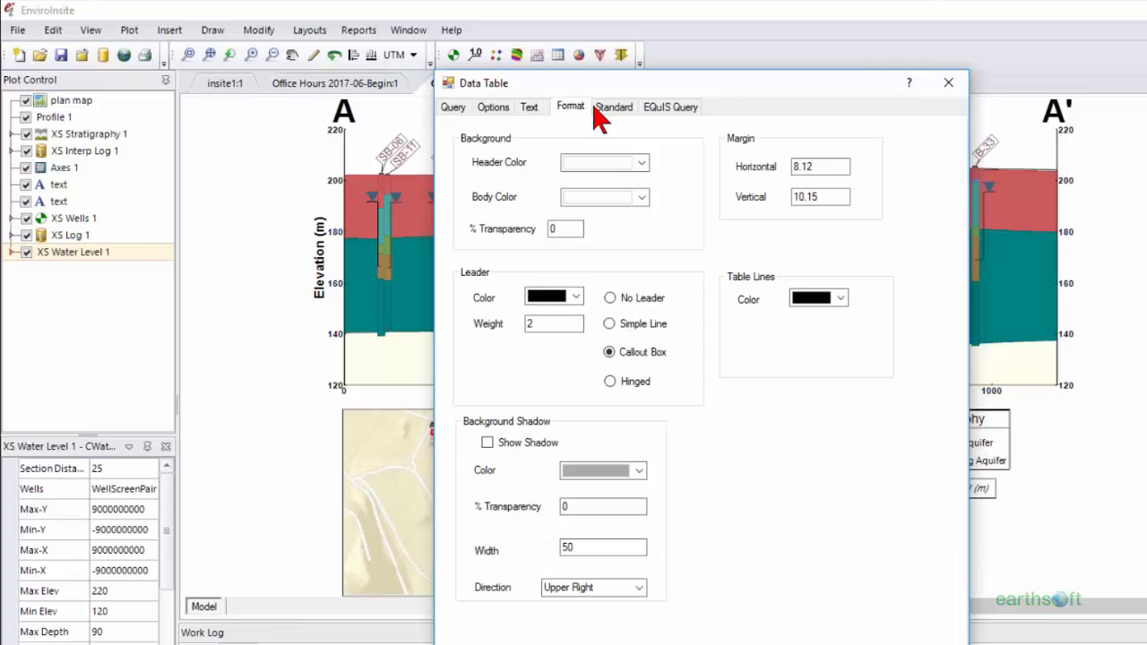
pyautogui.click(611, 112)
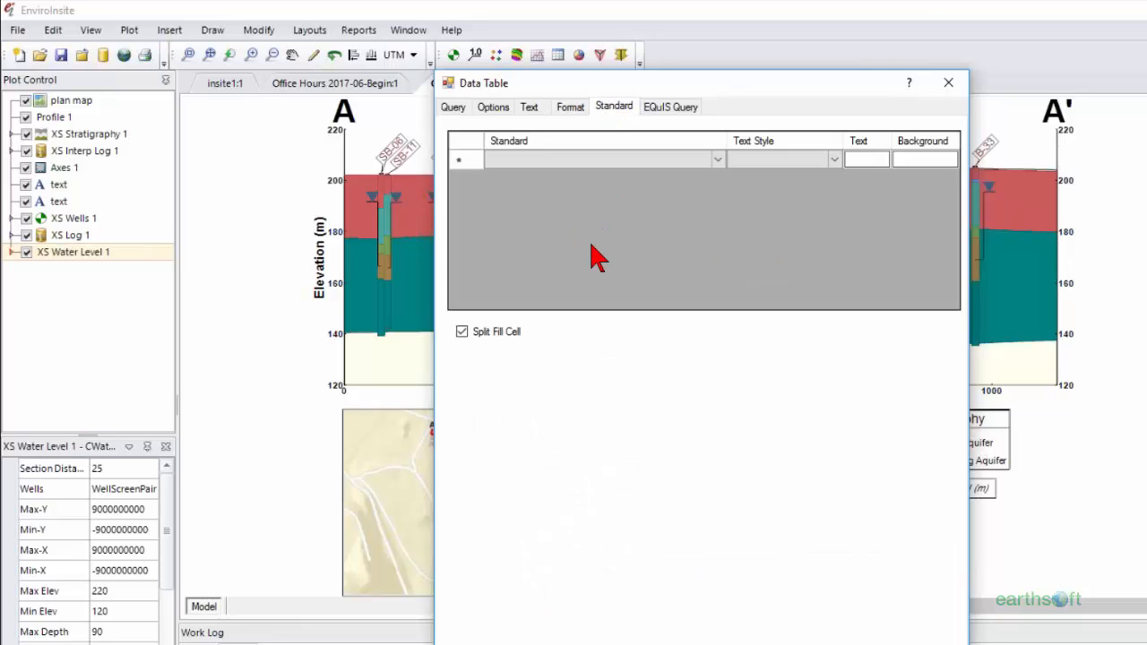
pyautogui.click(667, 108)
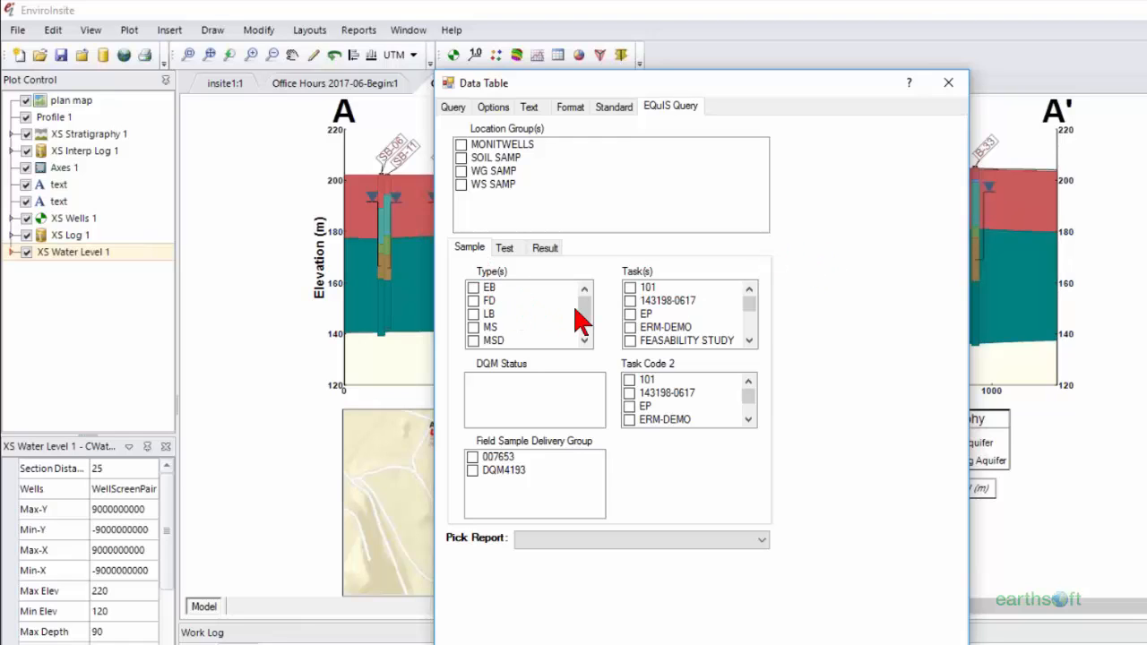
pyautogui.moveTo(583, 314); pyautogui.dragTo(587, 336)
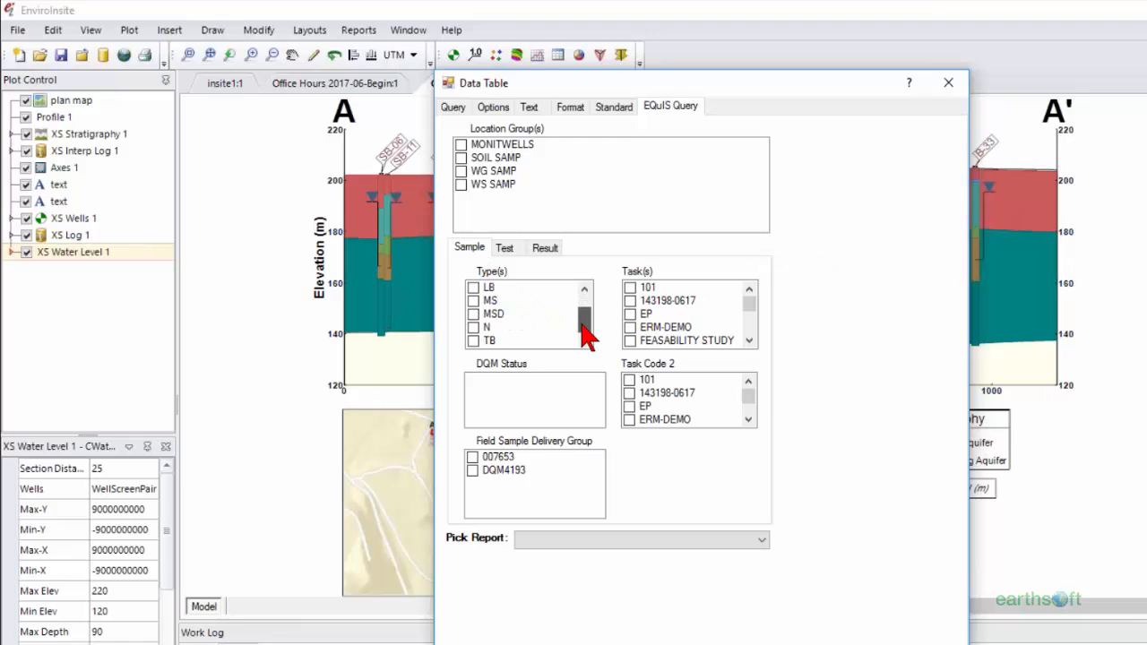
pyautogui.click(473, 327)
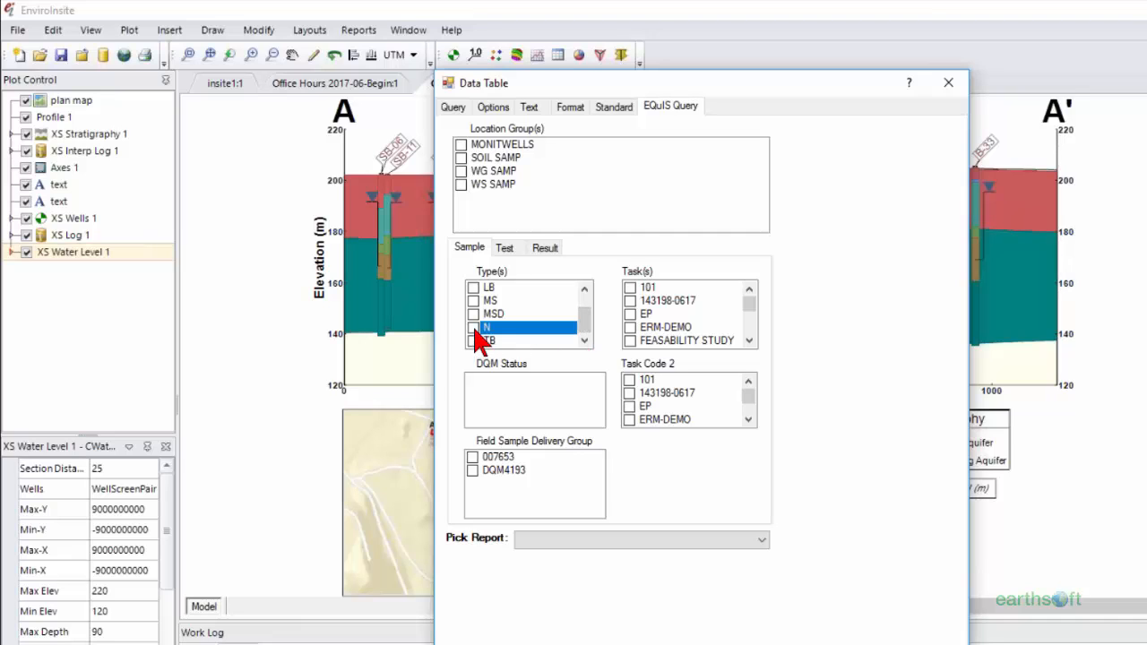
pyautogui.click(505, 248)
pyautogui.click(545, 251)
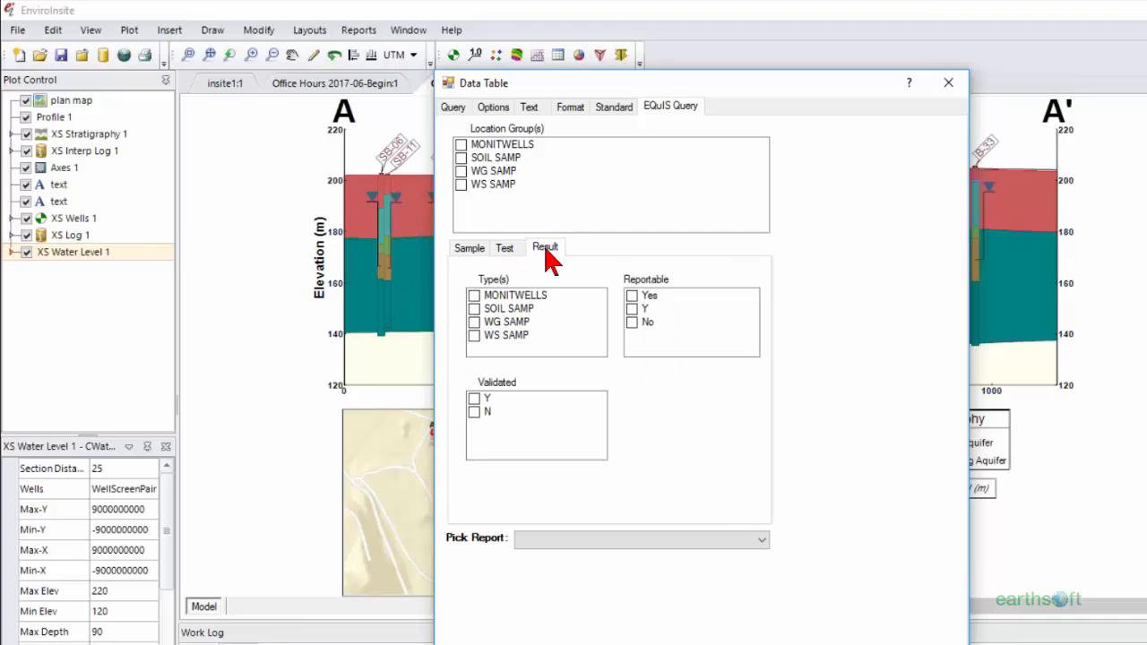
pyautogui.click(469, 248)
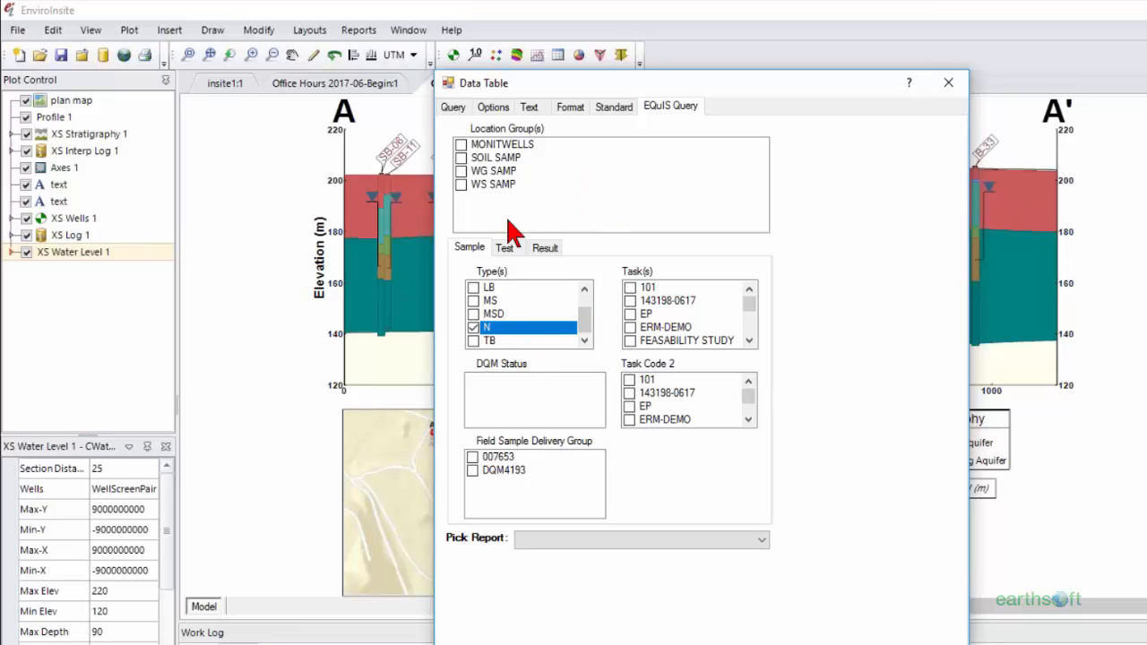
pyautogui.click(453, 107)
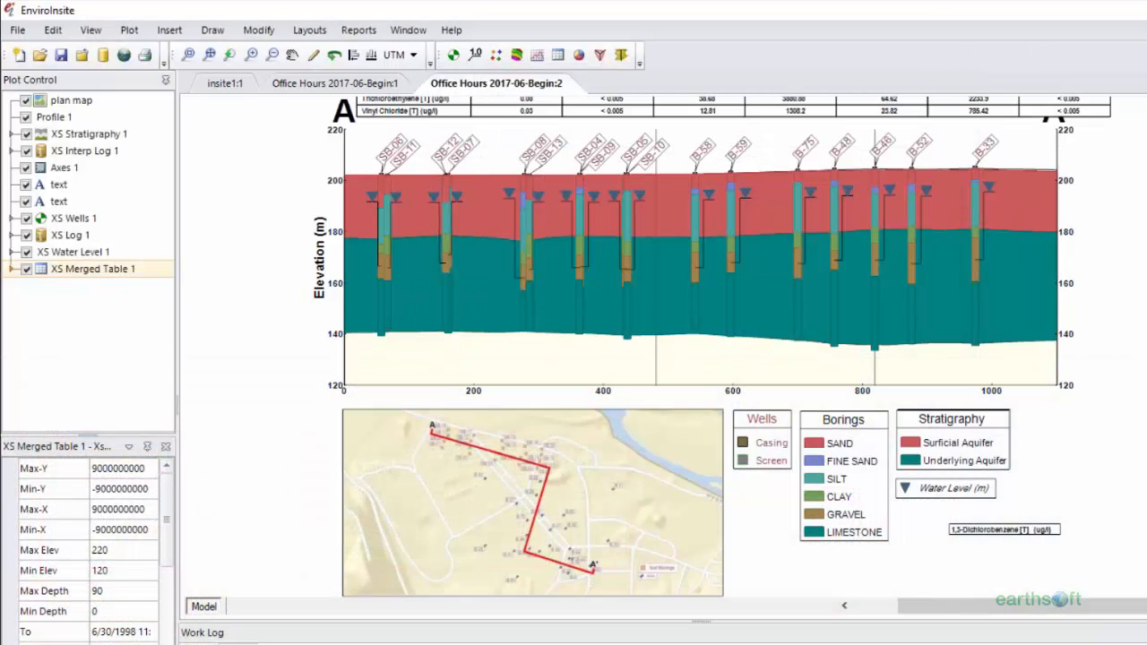
# Examine the merged table's sample dates and constituent values for each well above the cross section.
pyautogui.click(209, 56)
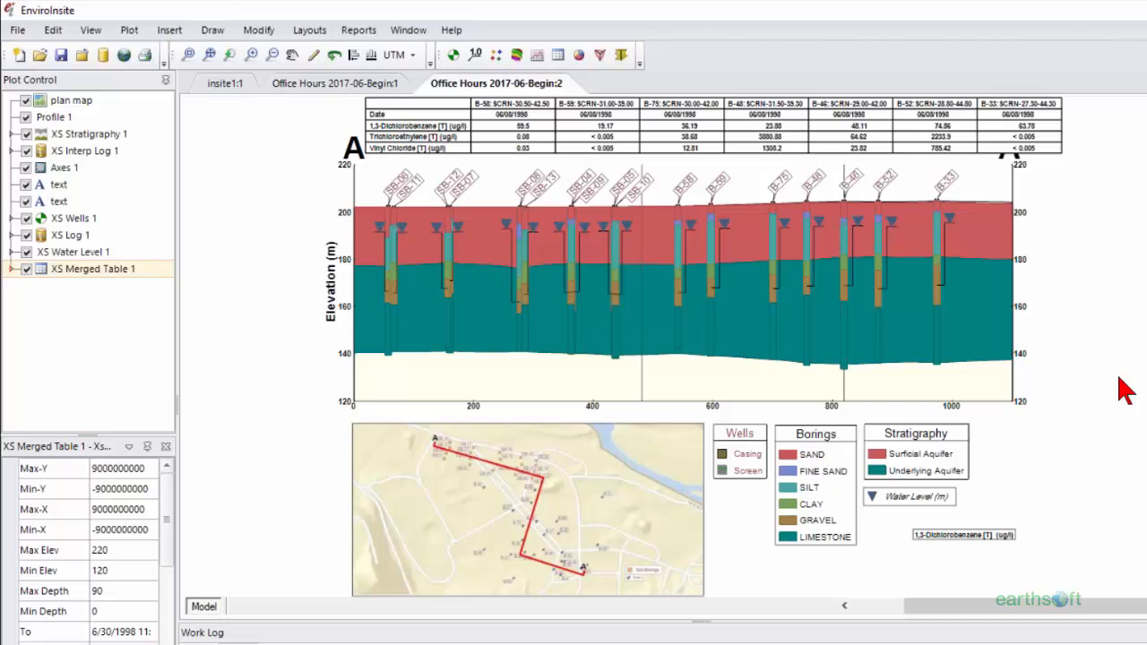
pyautogui.scroll(5, 1117, 320)
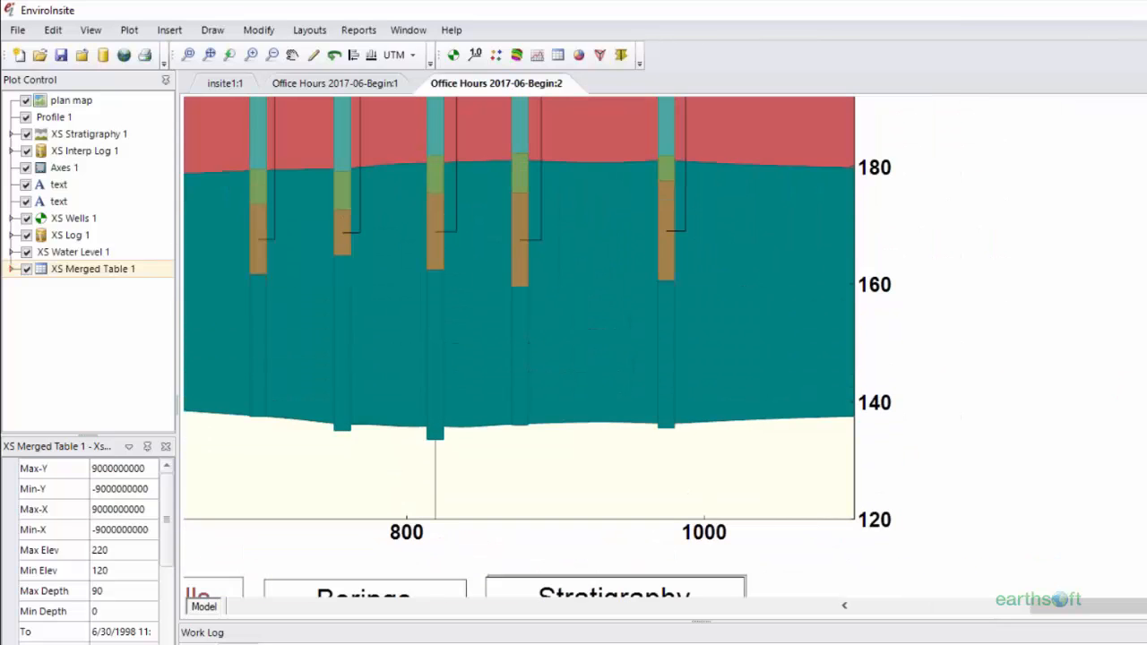
pyautogui.scroll(4, 663, 347)
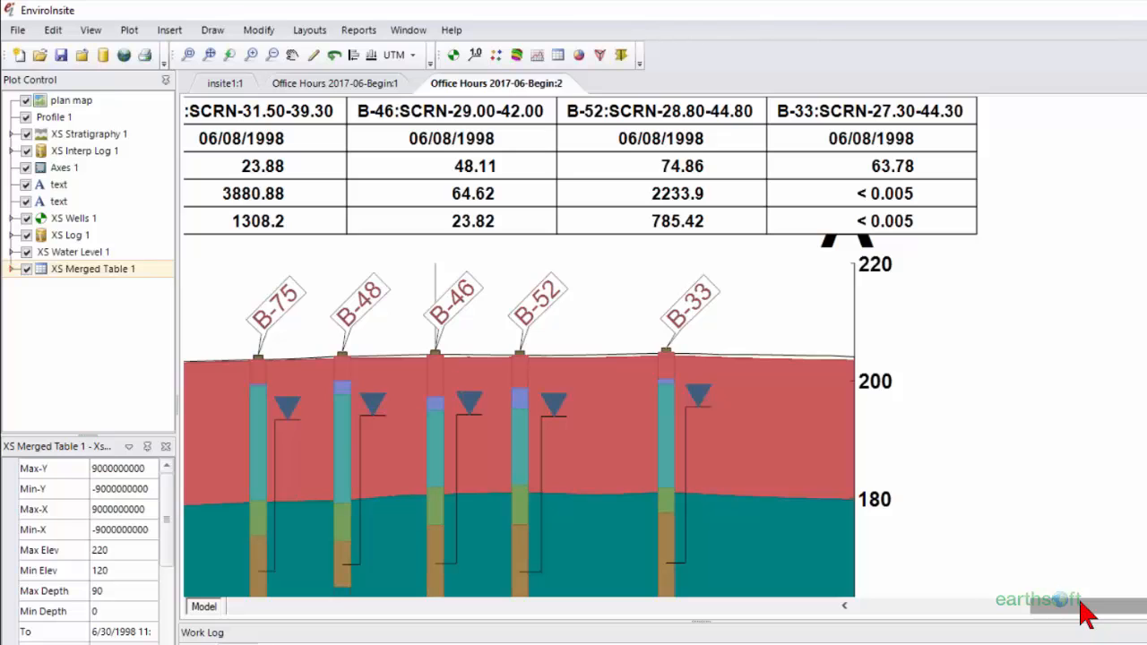
pyautogui.moveTo(1079, 603); pyautogui.dragTo(915, 605)
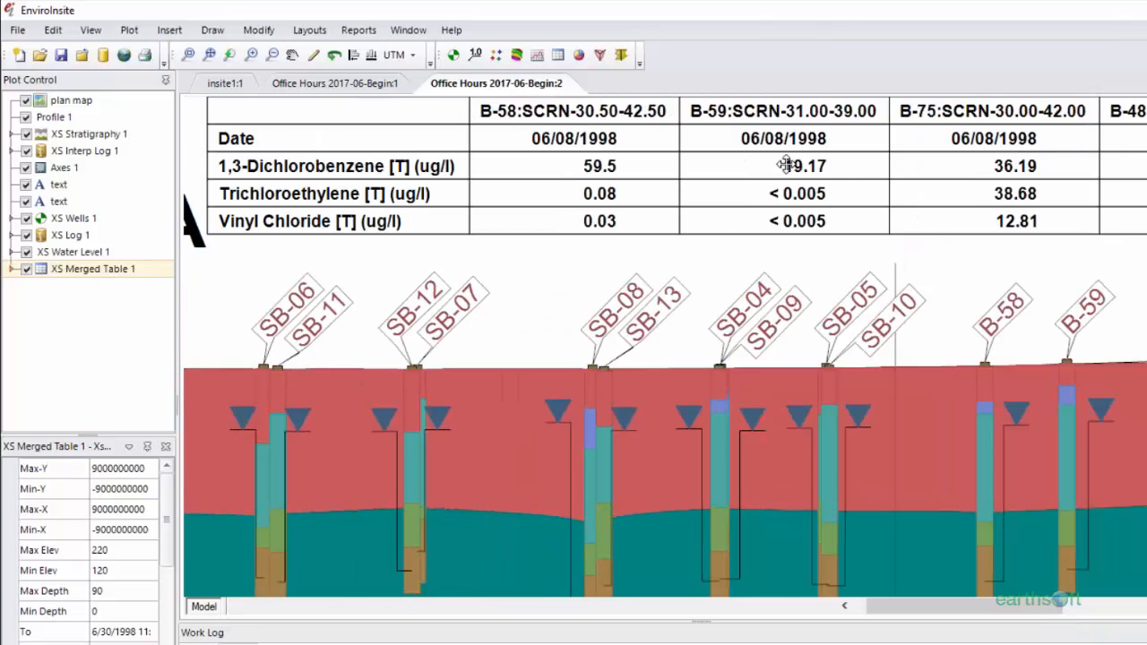
pyautogui.click(211, 55)
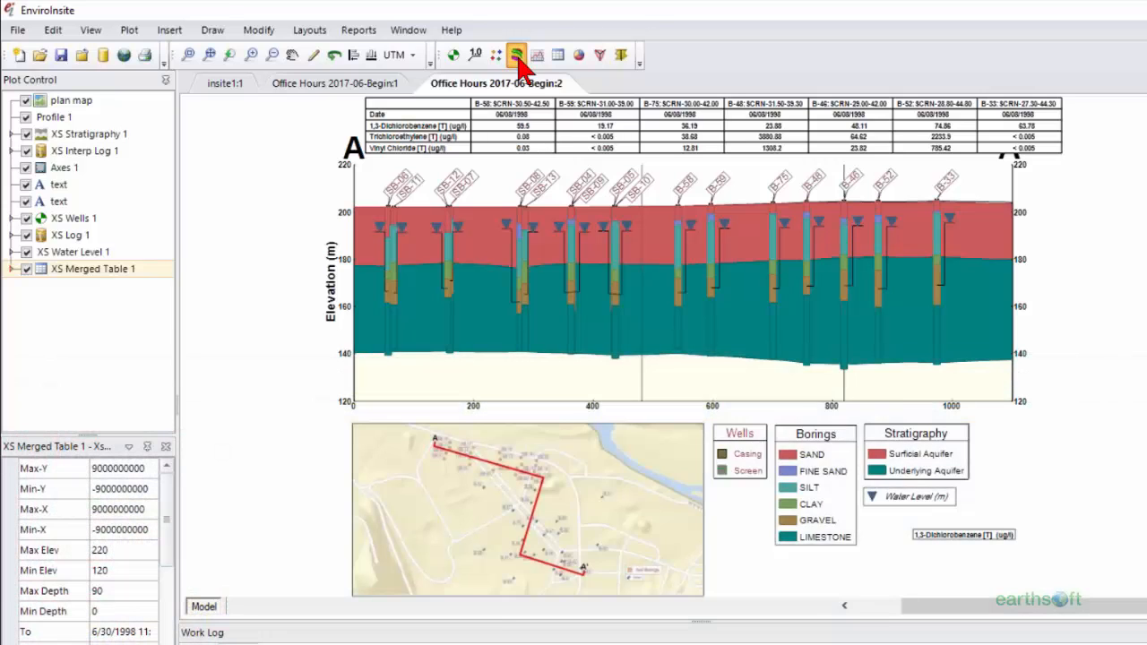
# Plot a Cis-1,2-Dichloroethene contour with media WG and fraction T on the cross section, using the Average transform and sample type N.
pyautogui.click(517, 58)
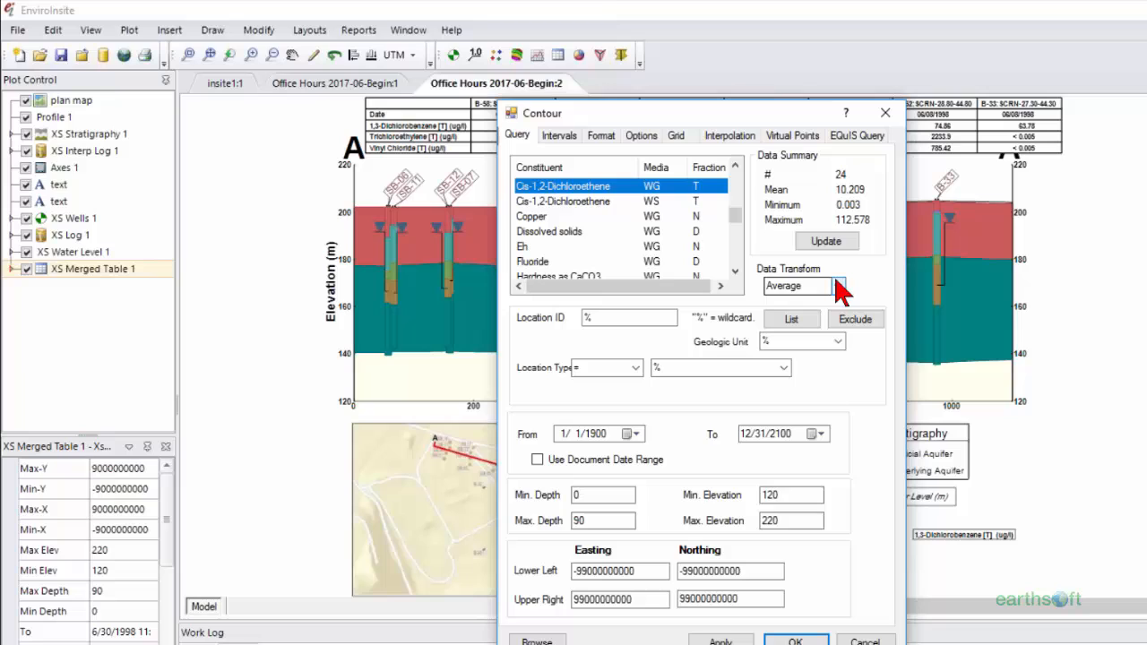
pyautogui.click(839, 286)
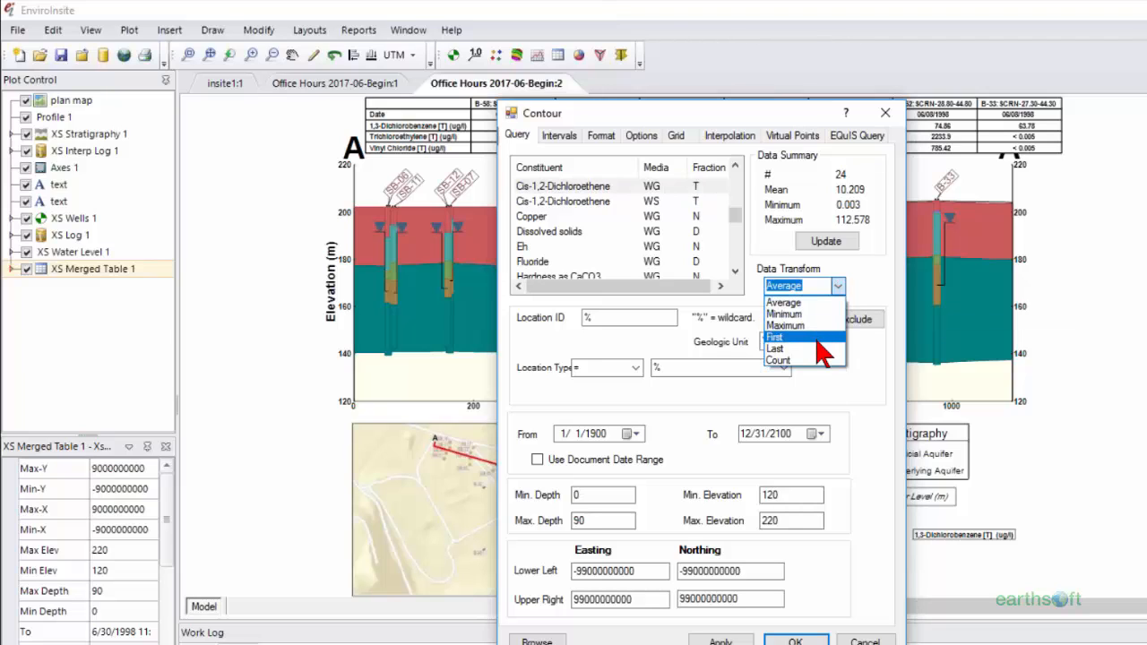
pyautogui.click(857, 268)
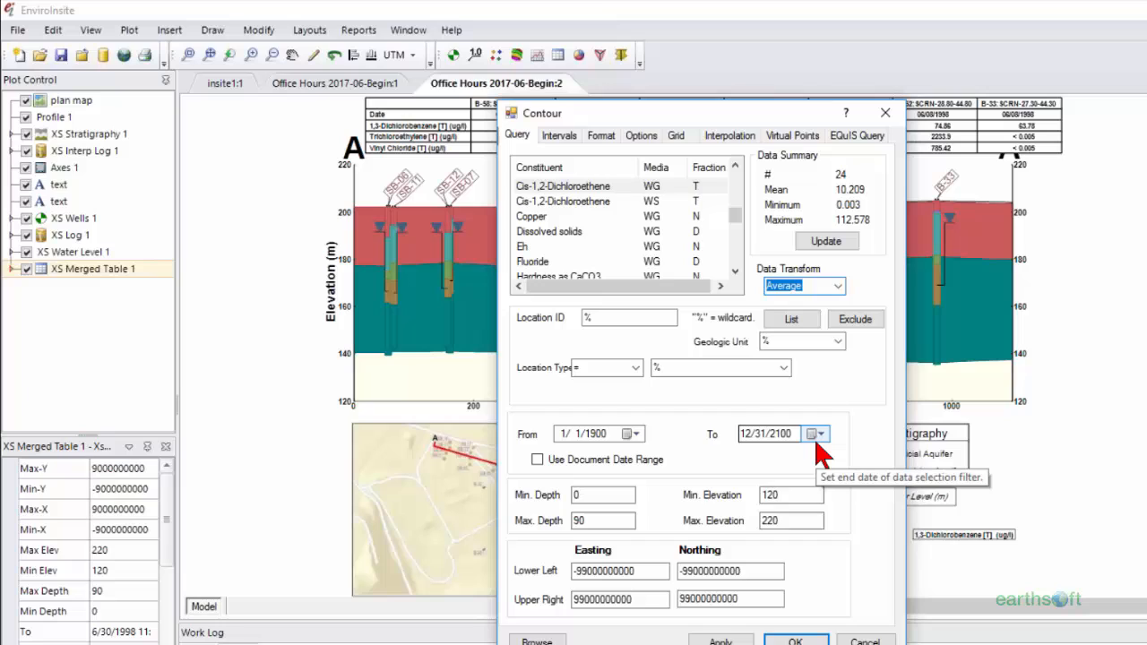
pyautogui.click(772, 500)
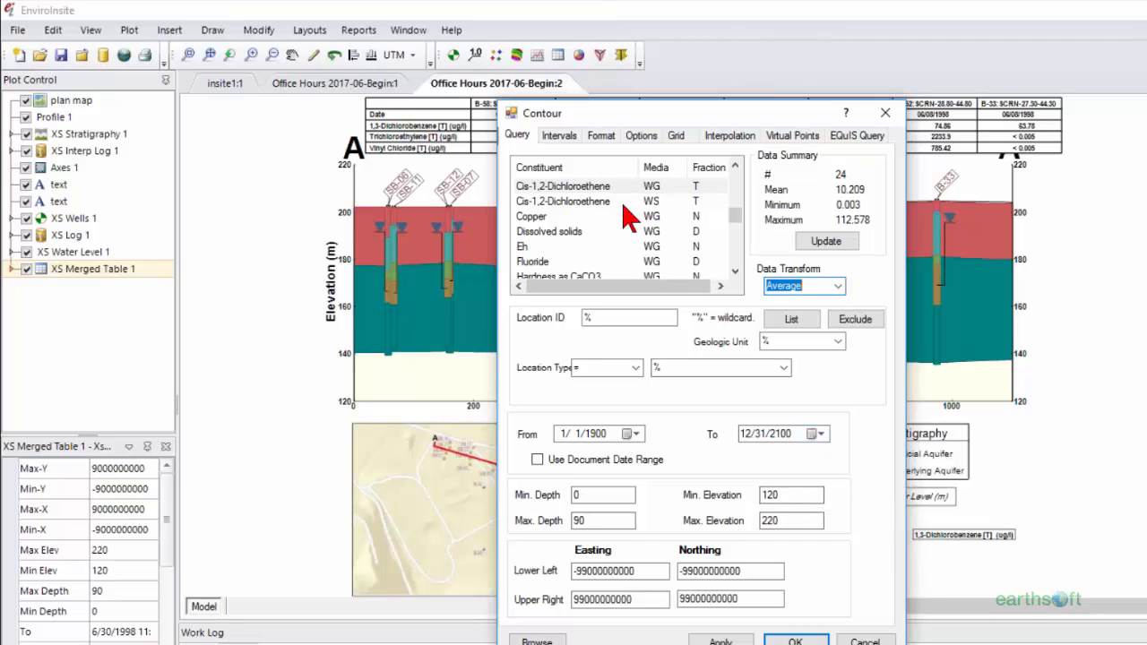
pyautogui.click(845, 137)
pyautogui.click(648, 357)
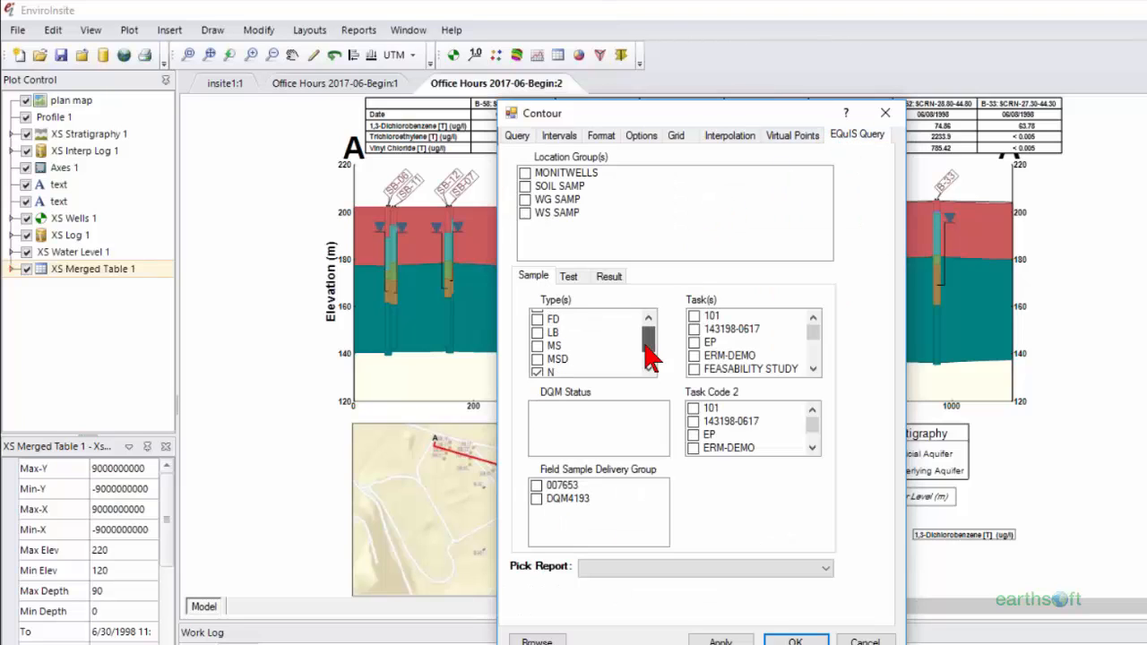
pyautogui.moveTo(645, 345); pyautogui.dragTo(644, 357)
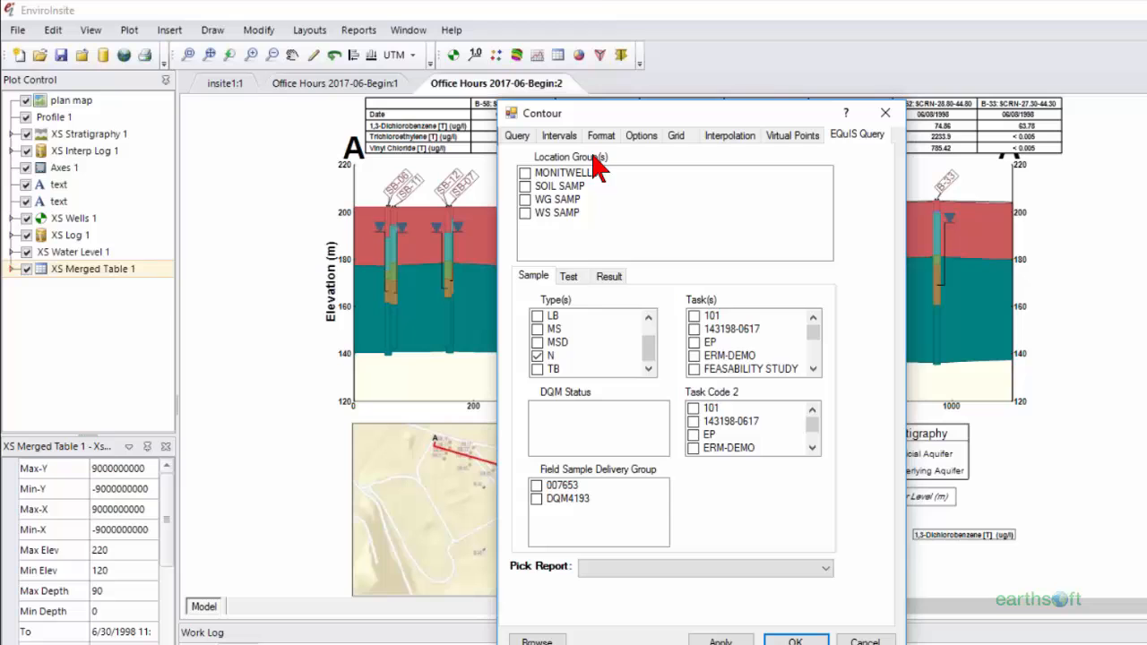
pyautogui.click(516, 136)
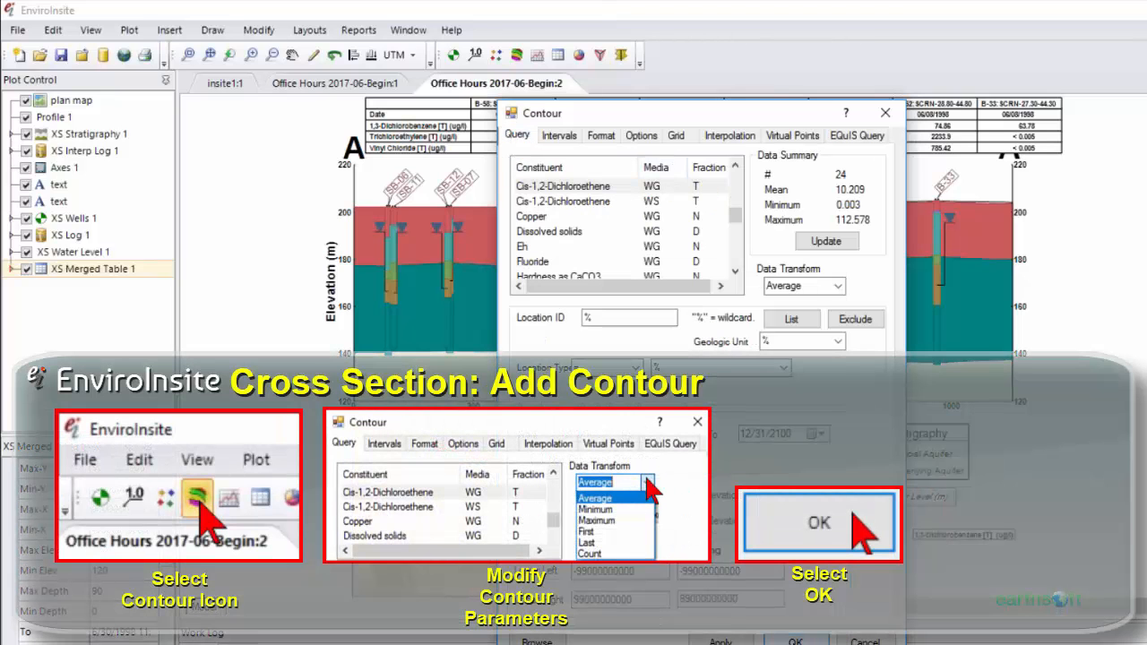
pyautogui.click(802, 640)
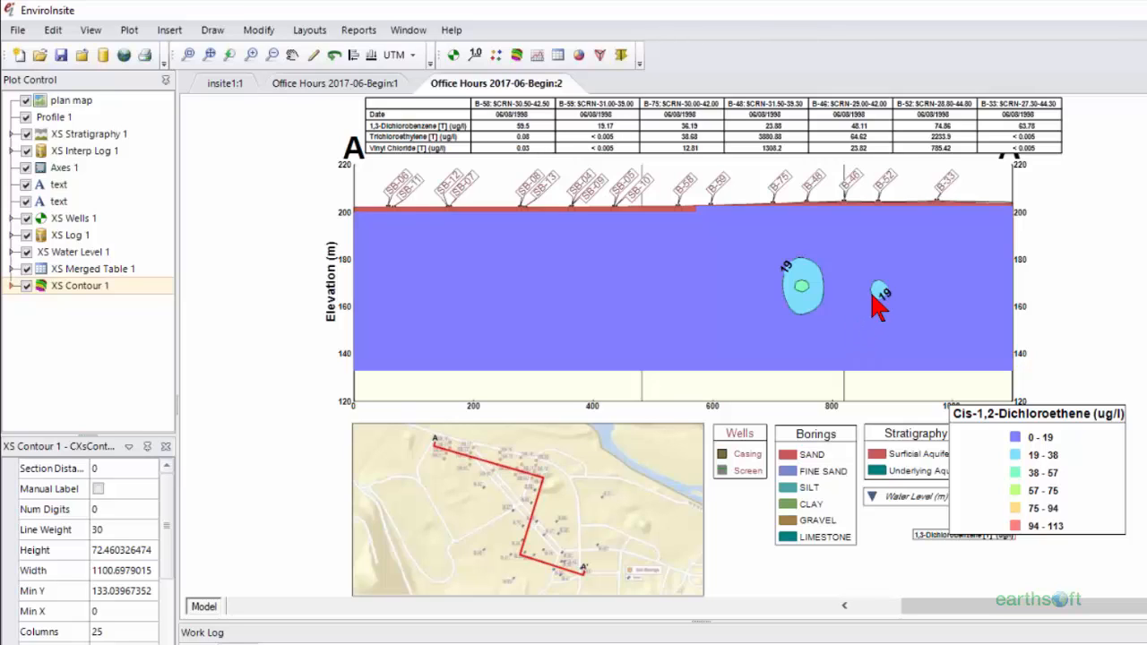
# Move the contour legend clear of the stratigraphy legend and set the contour's transparency to 75%.
pyautogui.moveTo(1006, 414); pyautogui.dragTo(1077, 412)
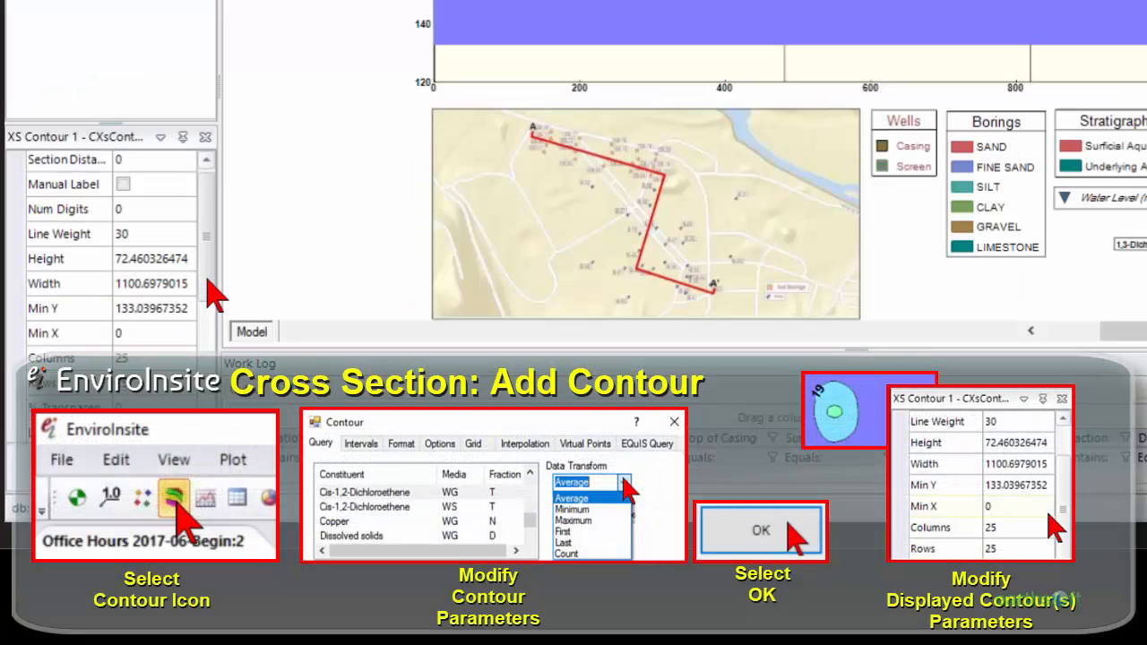
pyautogui.scroll(-1, 215, 305)
pyautogui.scroll(-2, 215, 309)
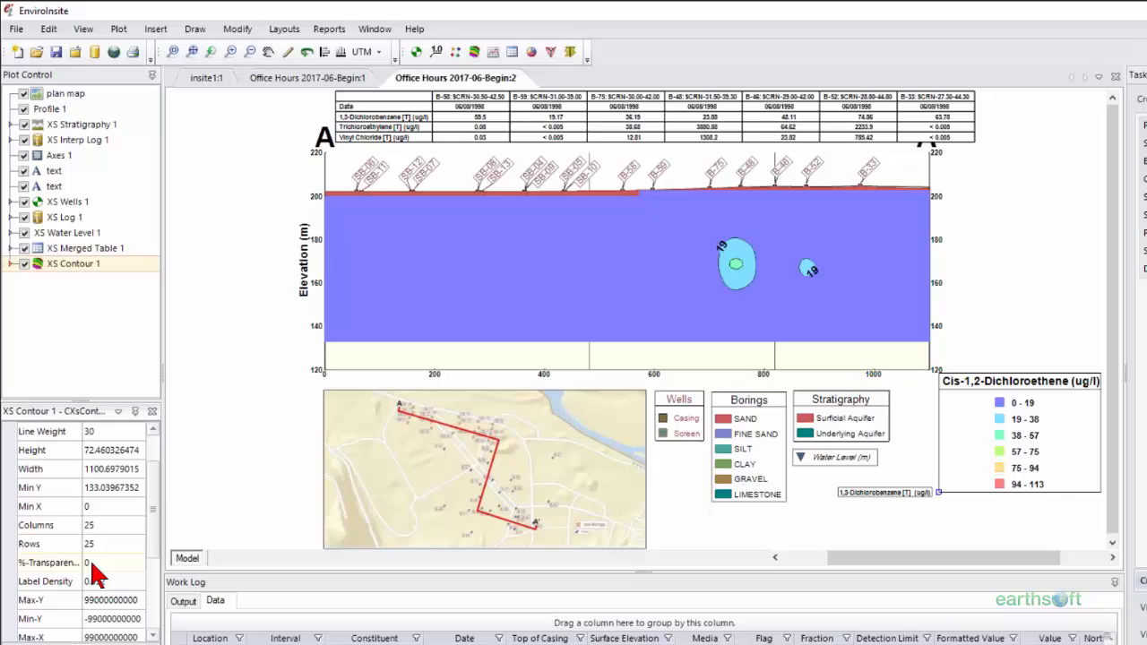
pyautogui.click(97, 563)
pyautogui.click(116, 564)
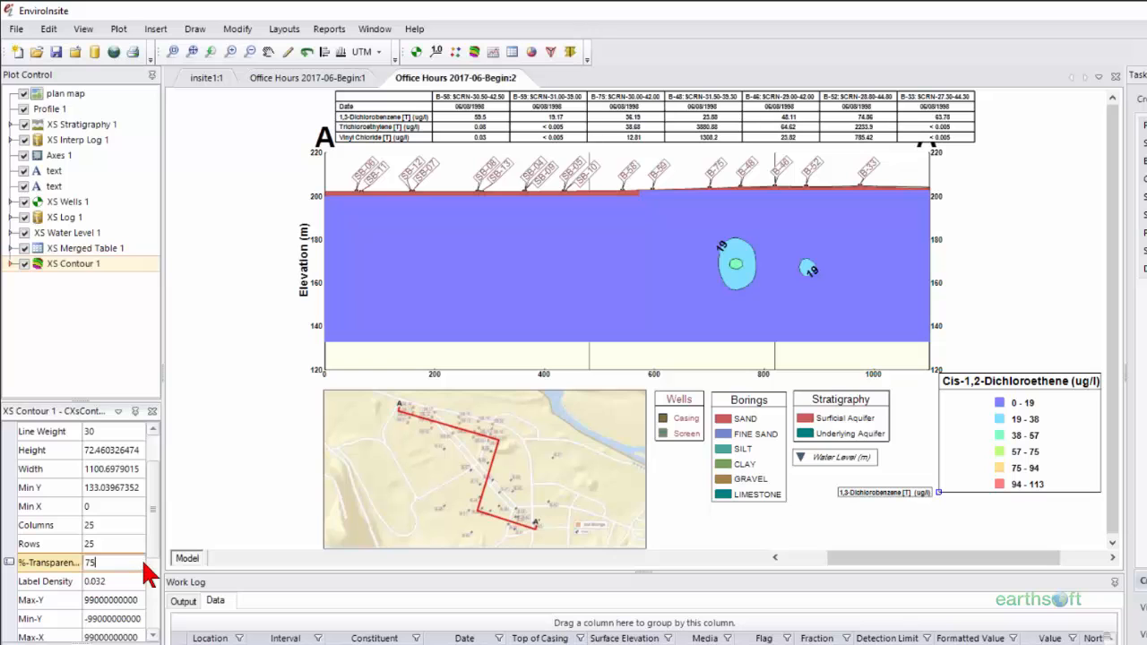
pyautogui.press('Return')
pyautogui.click(128, 543)
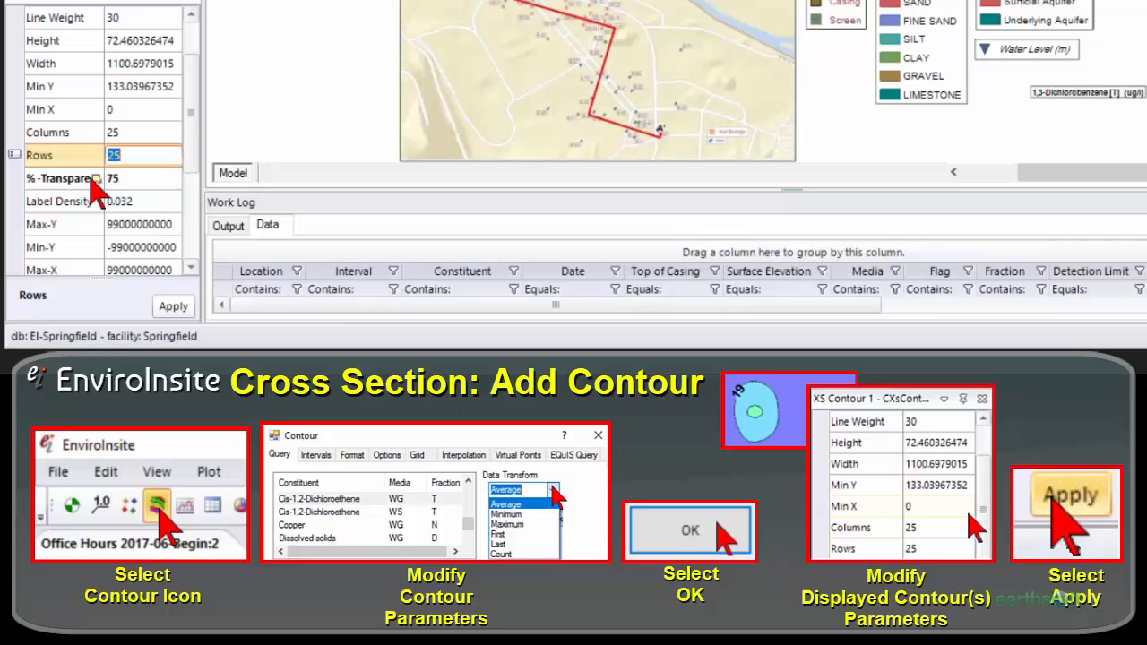
pyautogui.click(164, 308)
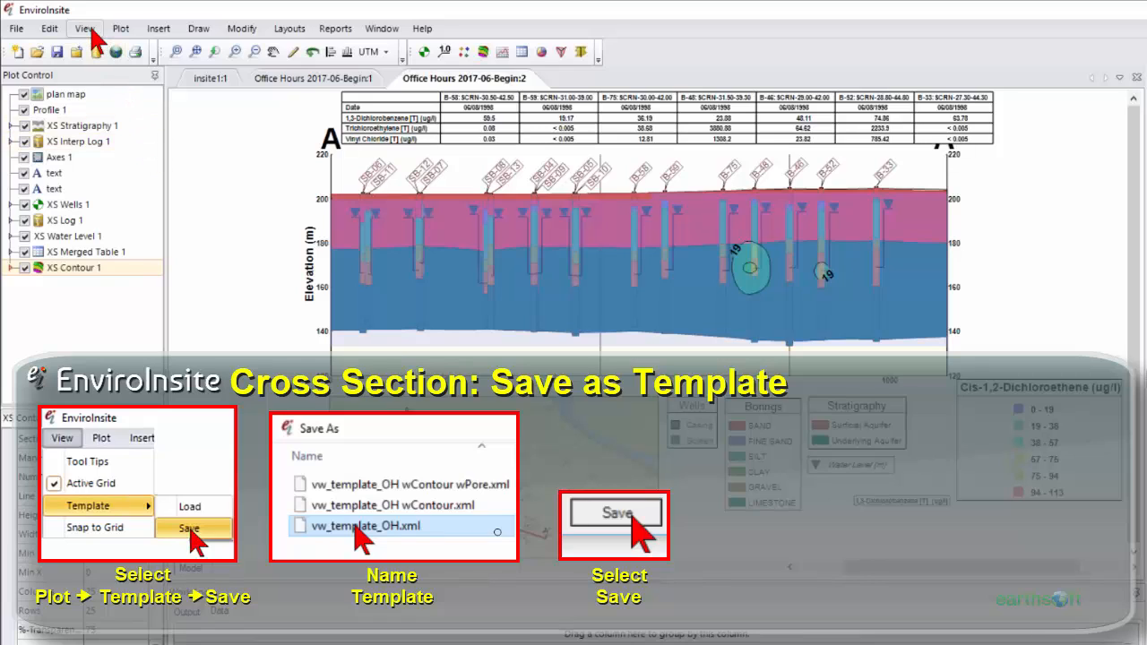
# Save the cross section view as a template, replacing the existing file vw_template_OH.xml.
pyautogui.click(89, 29)
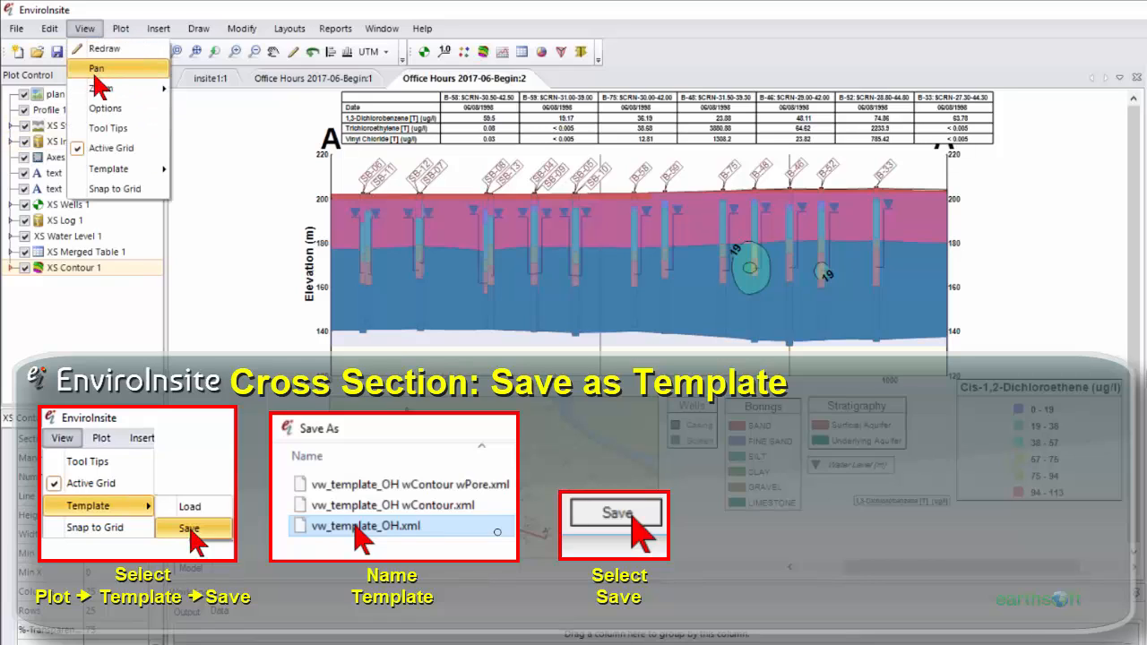
pyautogui.moveTo(111, 171)
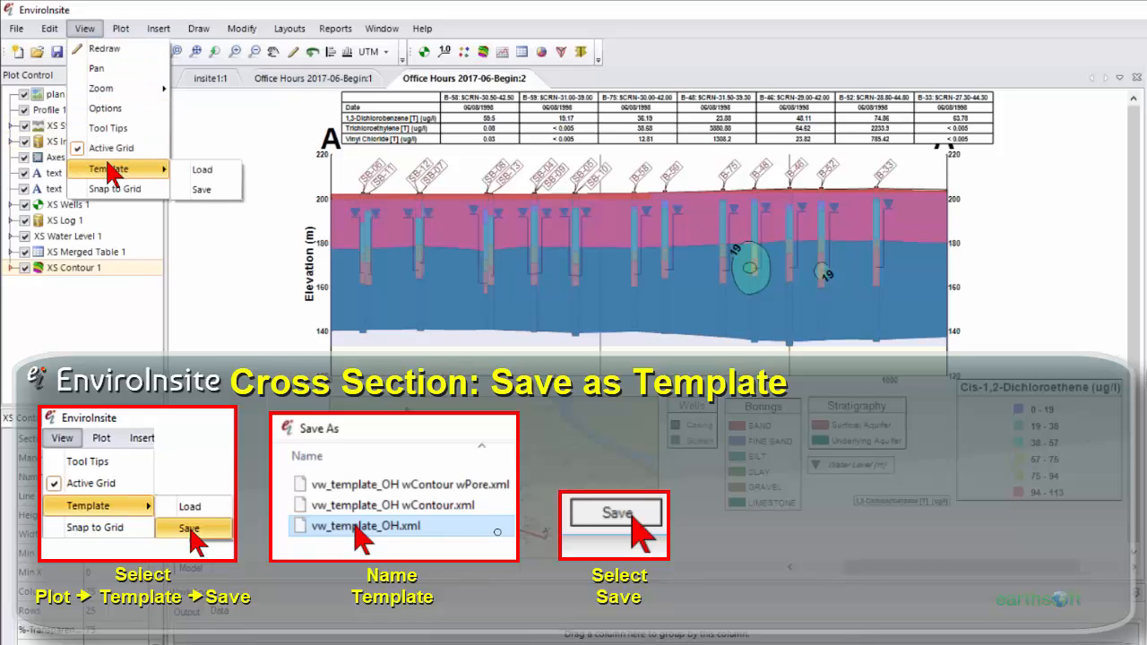
pyautogui.click(202, 190)
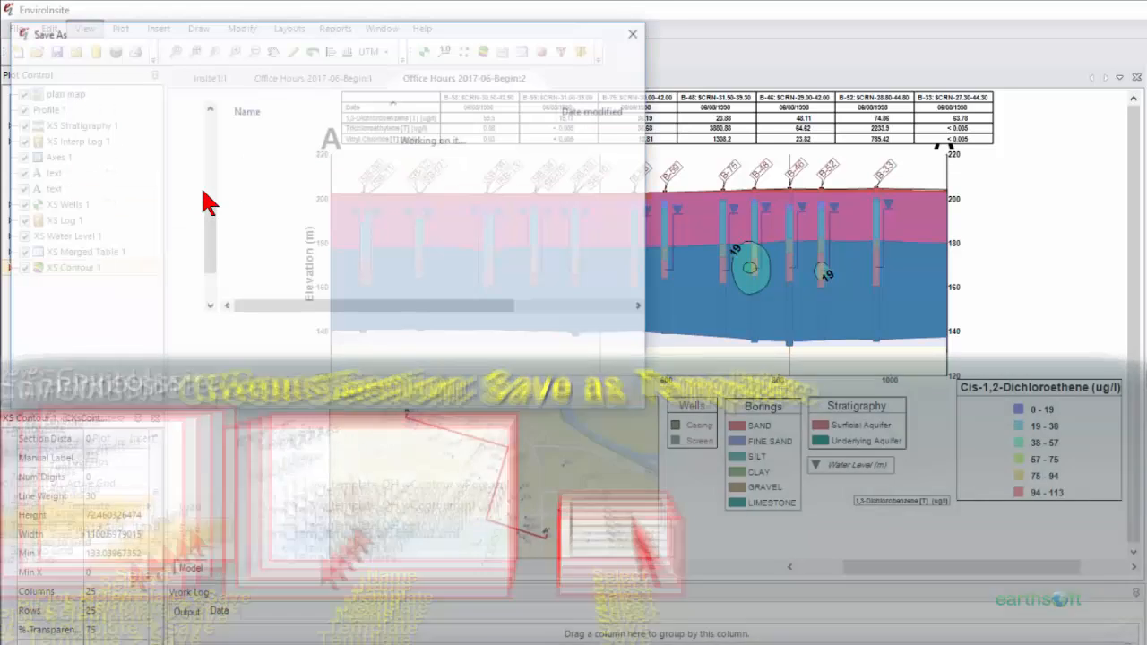
pyautogui.click(269, 171)
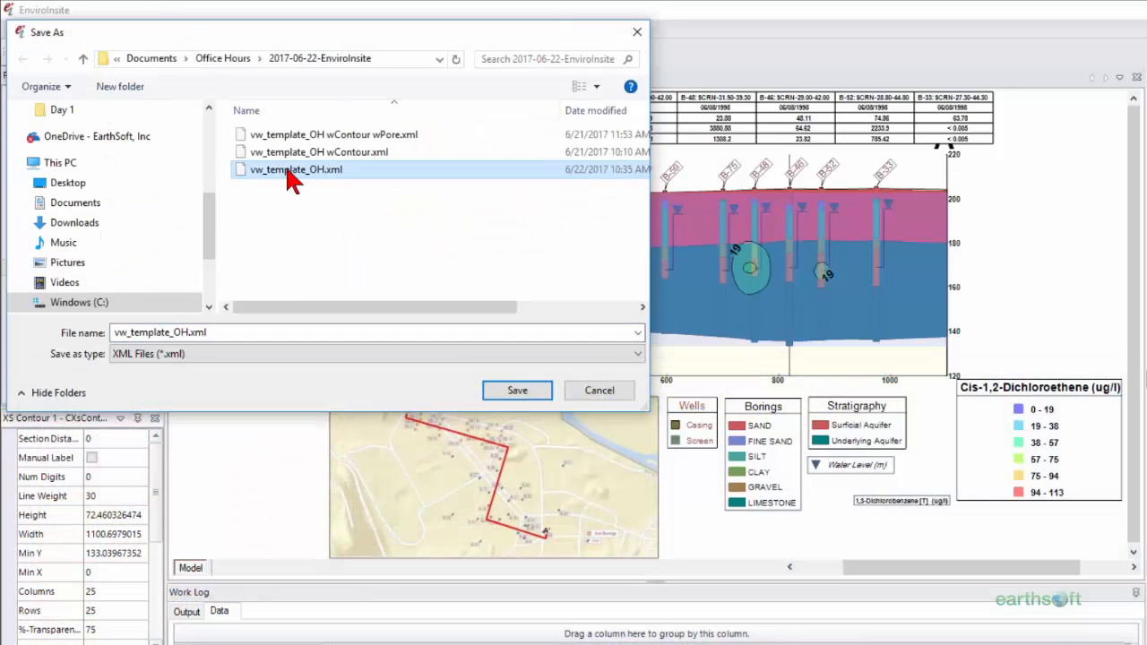
pyautogui.click(515, 391)
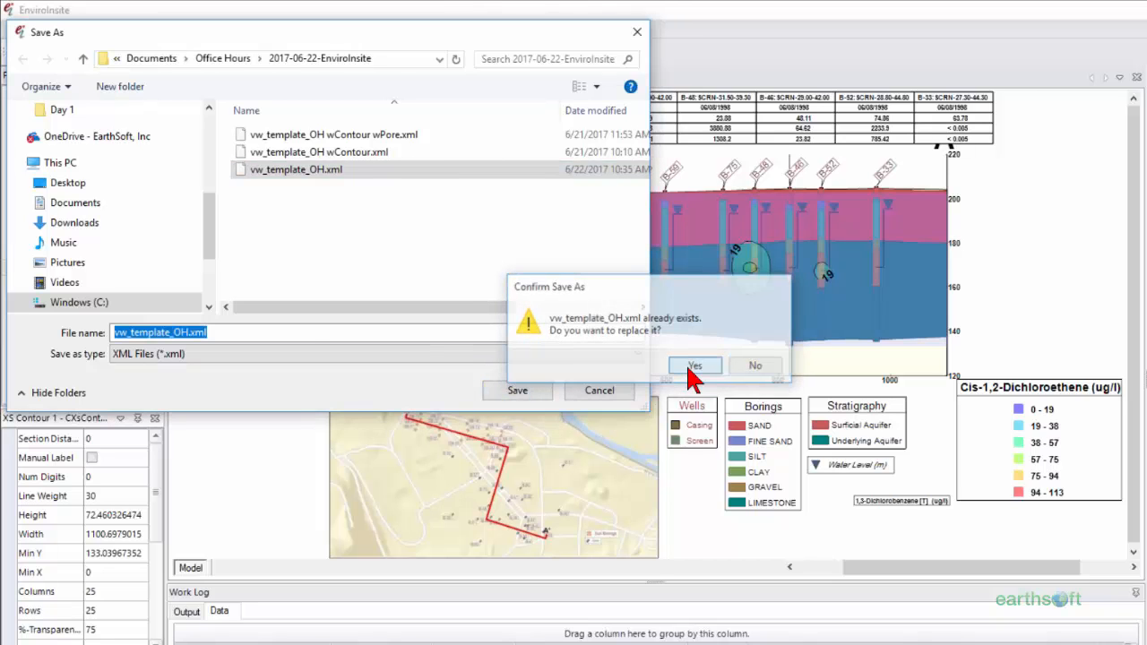
pyautogui.click(694, 367)
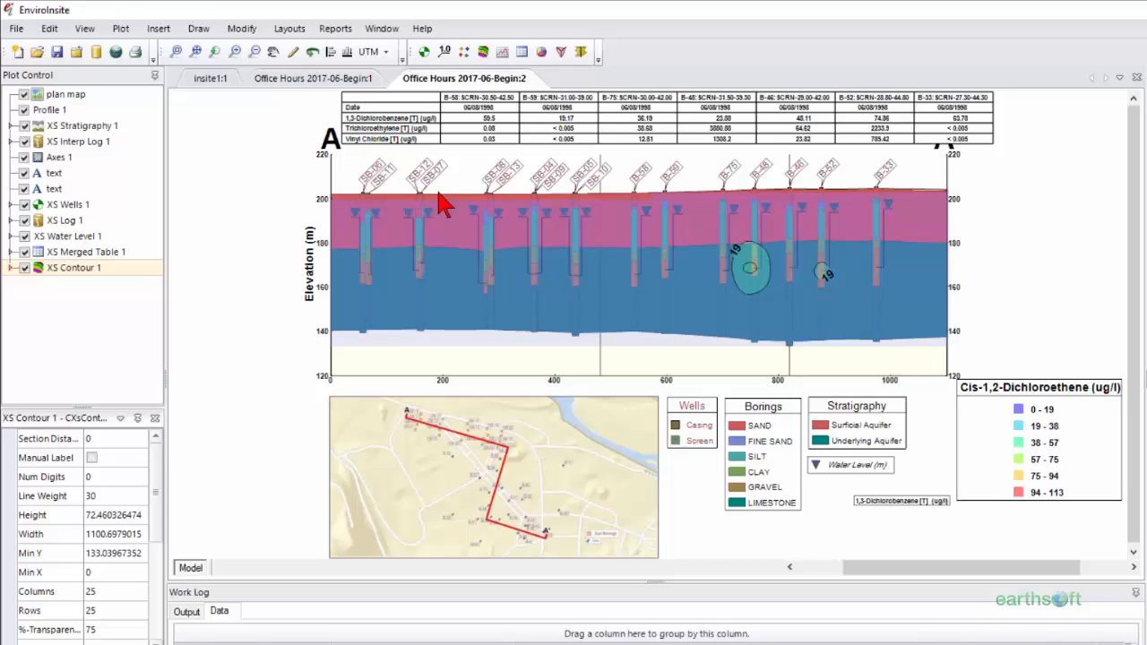
# Create cross section B-B' on the plan map along a three-point line from just south of B-50, north to near B-59, then east to B-31.
pyautogui.click(301, 80)
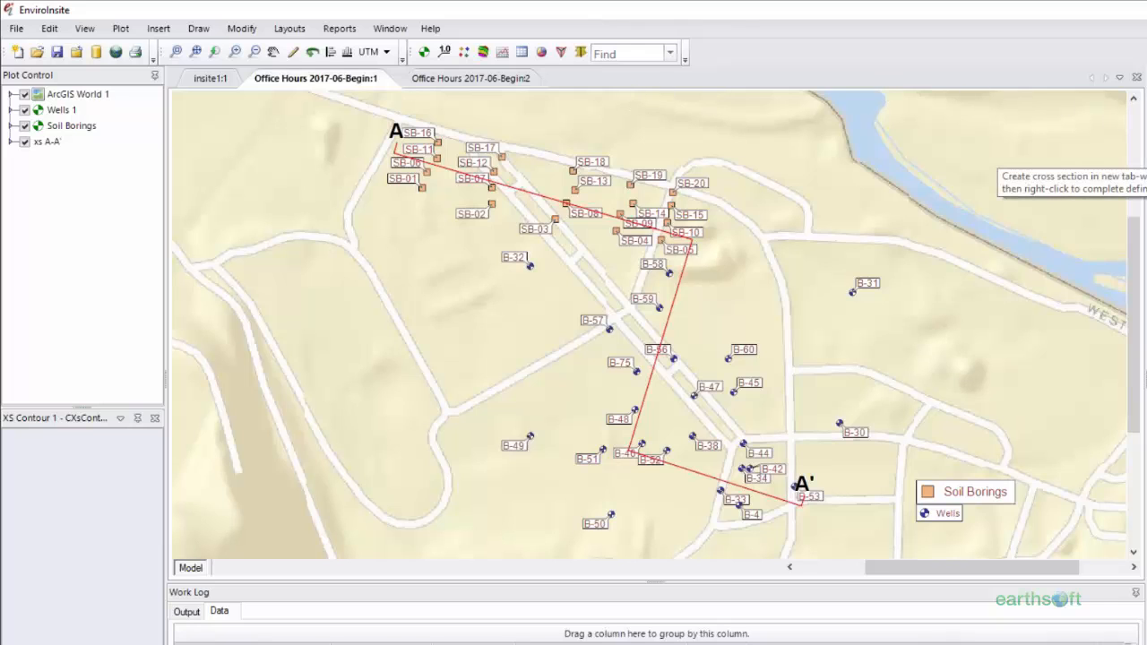
pyautogui.click(1145, 156)
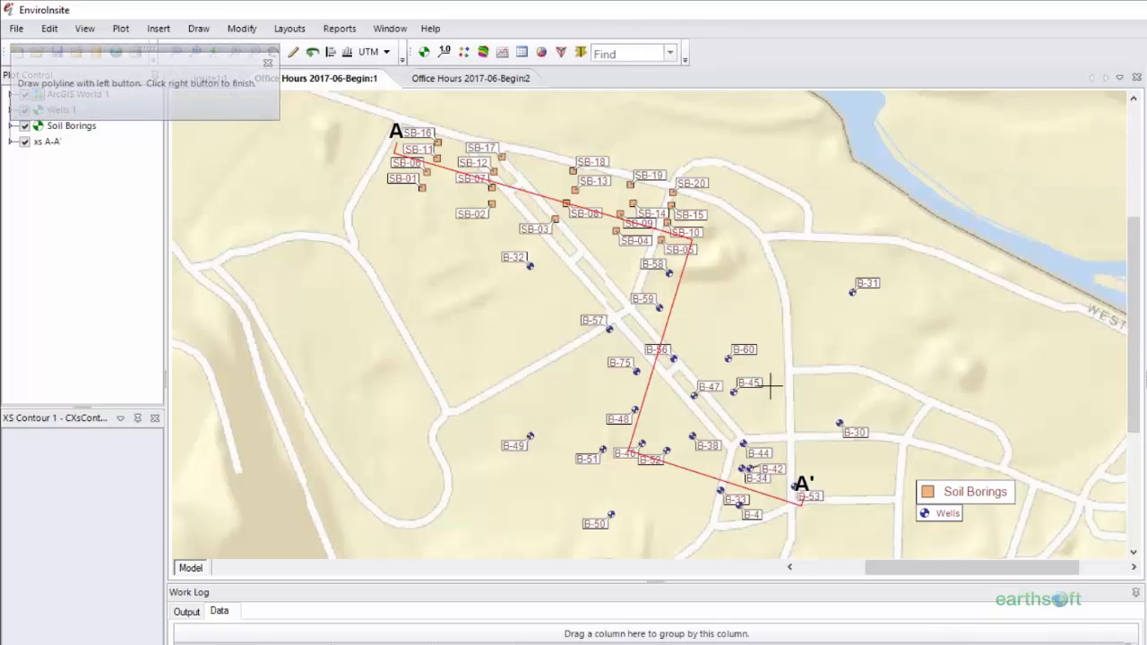
pyautogui.click(620, 530)
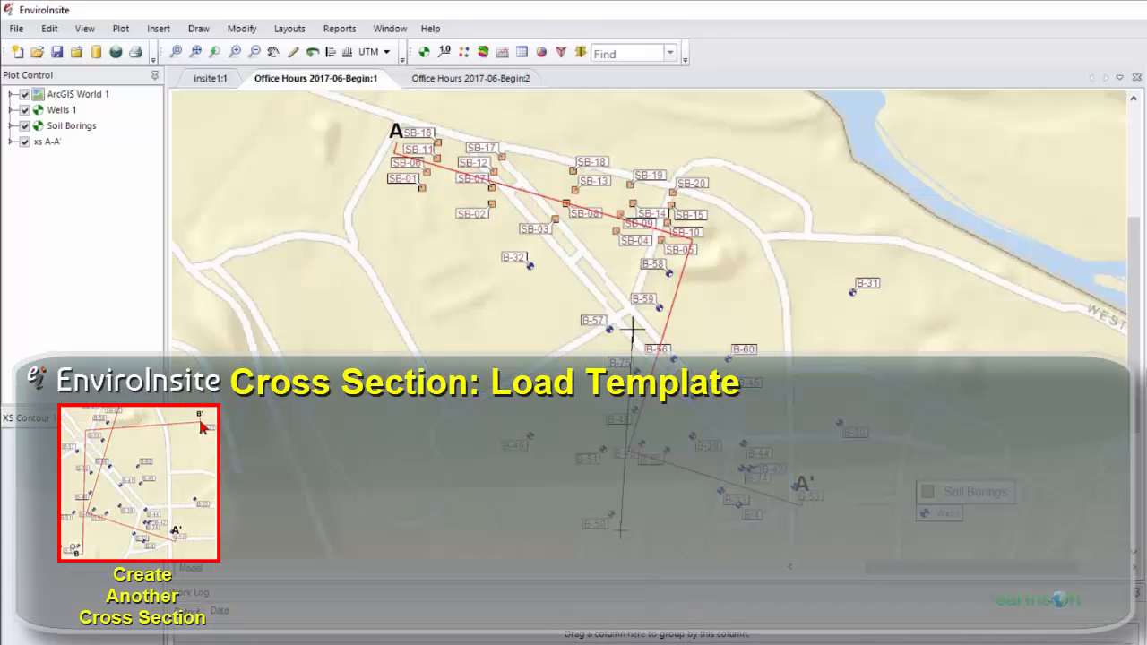
pyautogui.click(626, 285)
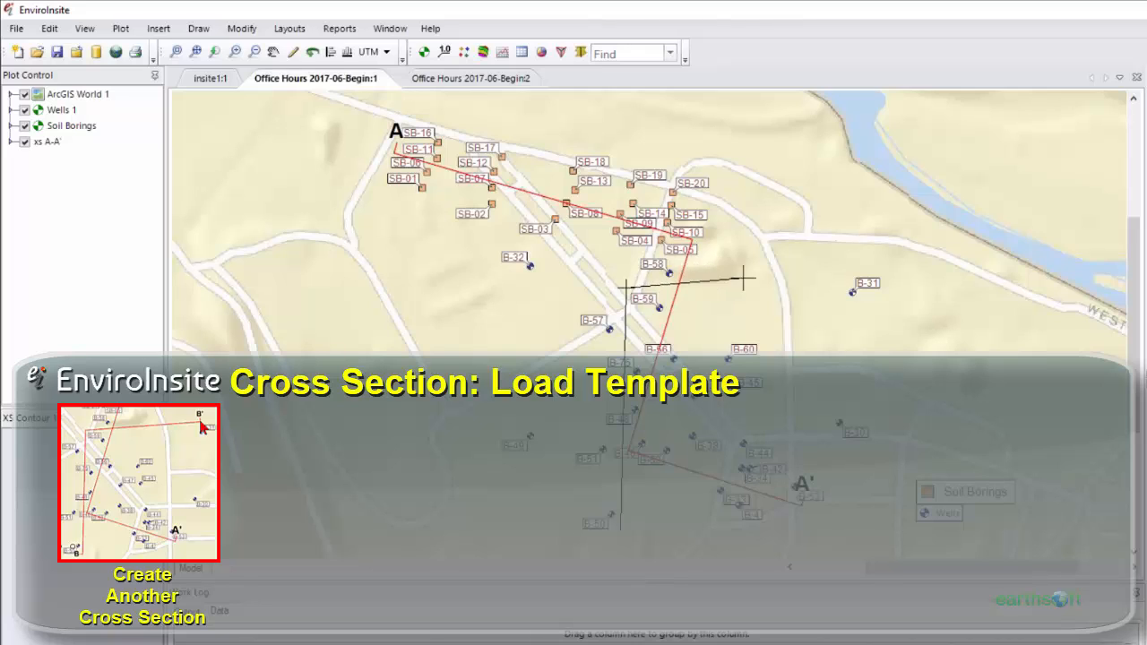
pyautogui.click(850, 270)
pyautogui.rightClick(850, 270)
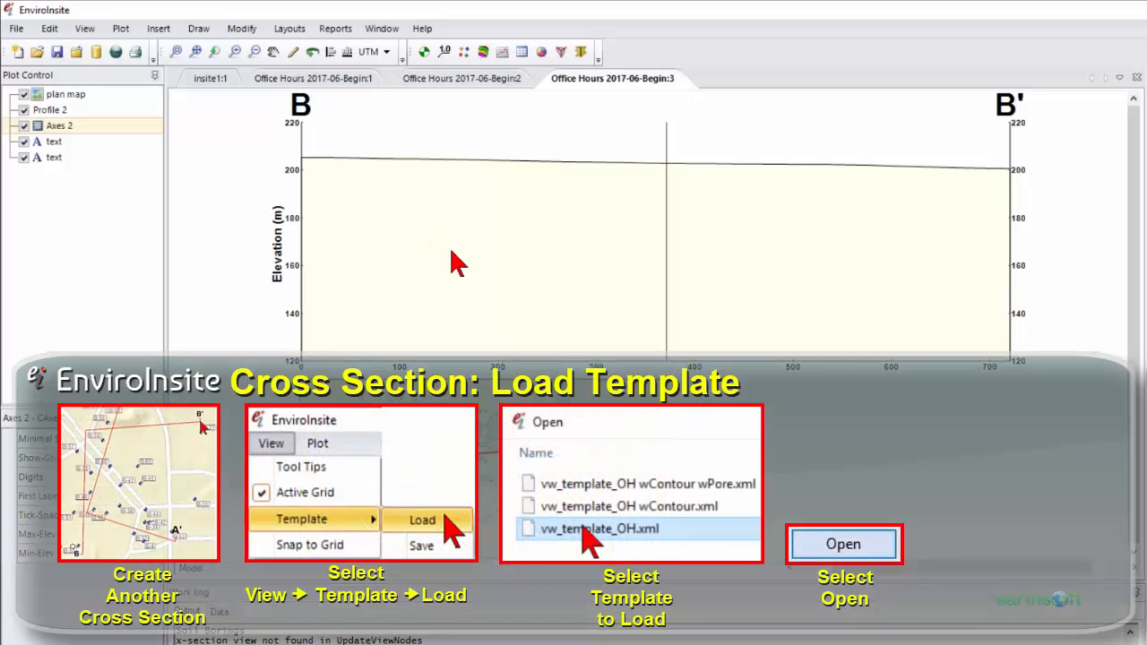
# Load the template vw_template_OH.xml into the new B-B' cross section.
pyautogui.click(91, 30)
pyautogui.moveTo(105, 171)
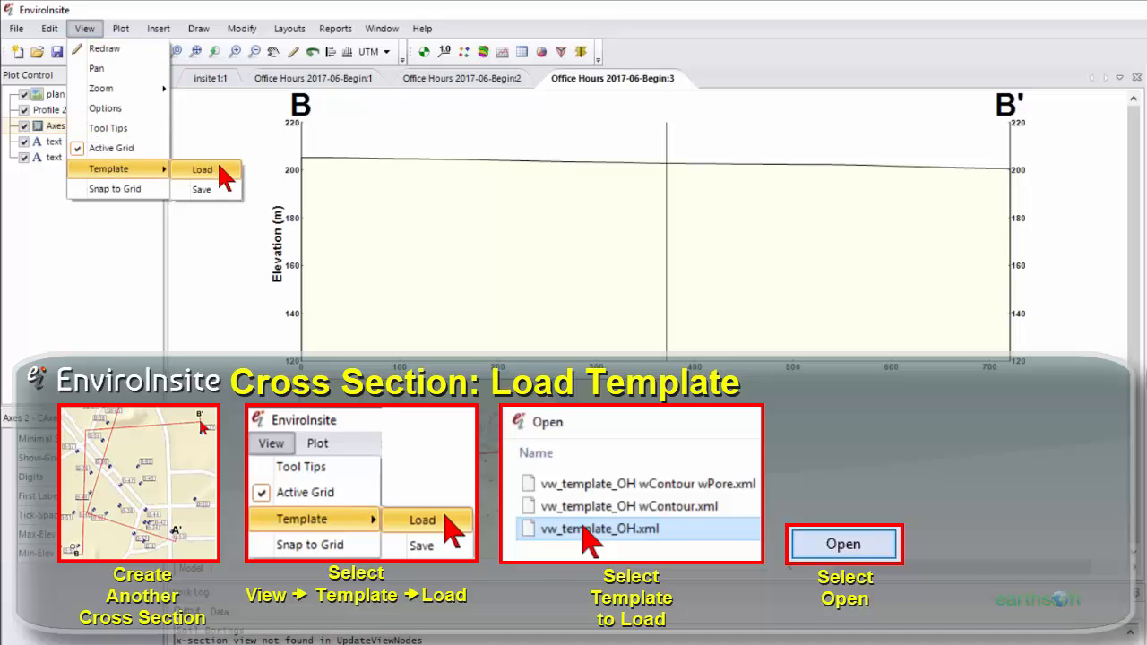
pyautogui.click(224, 176)
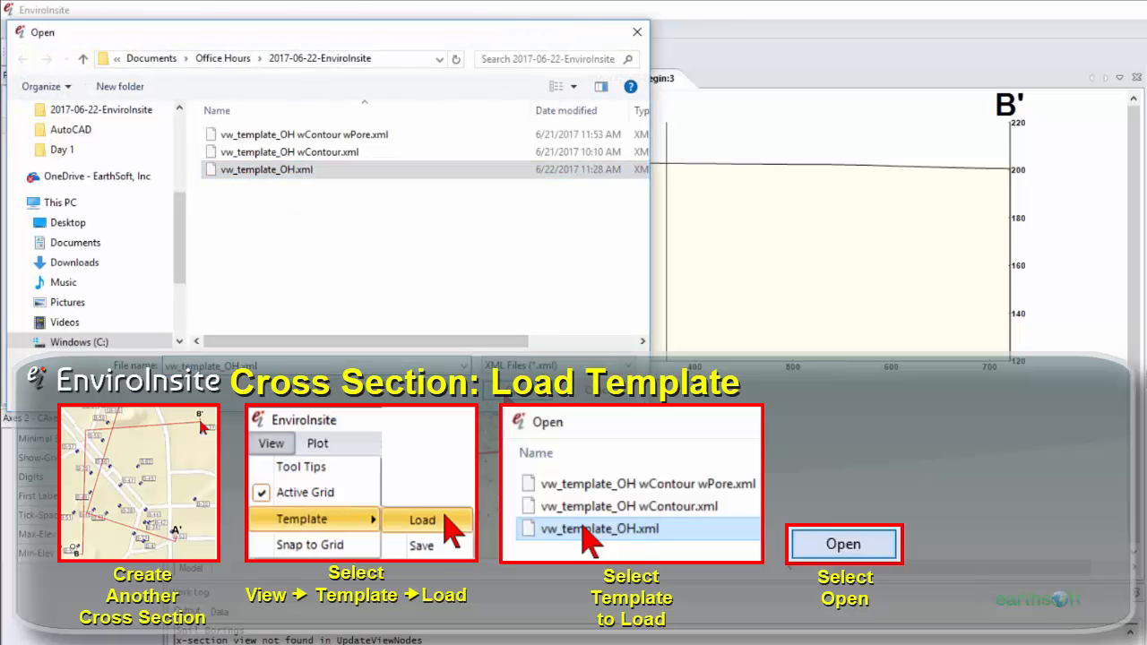
pyautogui.click(506, 395)
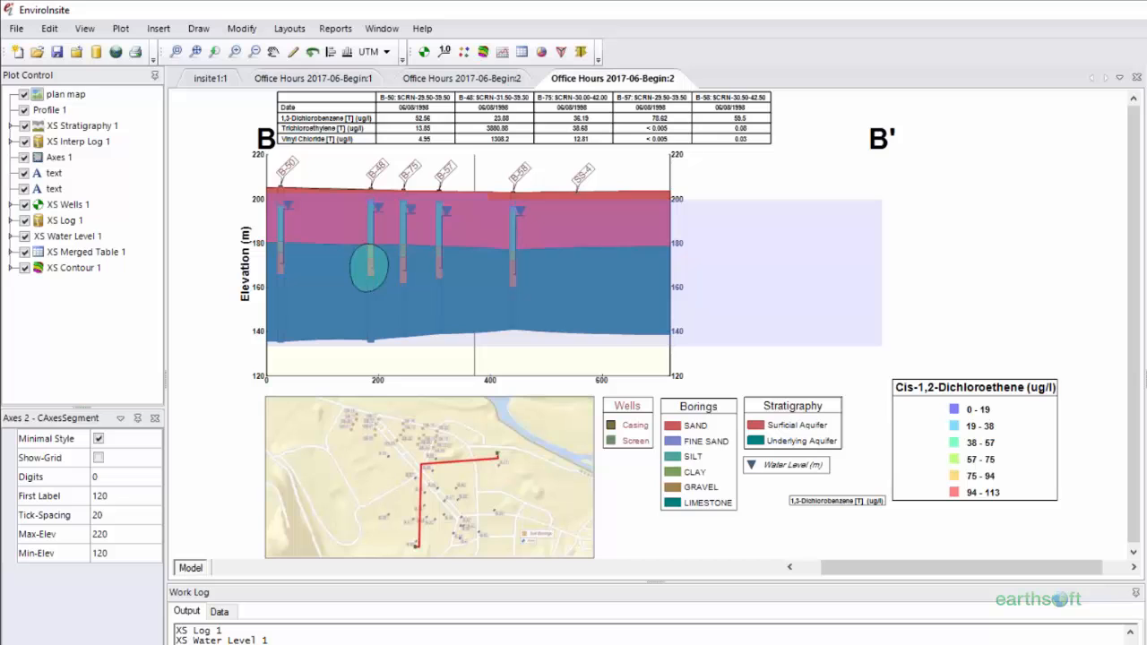
# Switch back to the A-A' cross section and hide its contour layer.
pyautogui.click(473, 79)
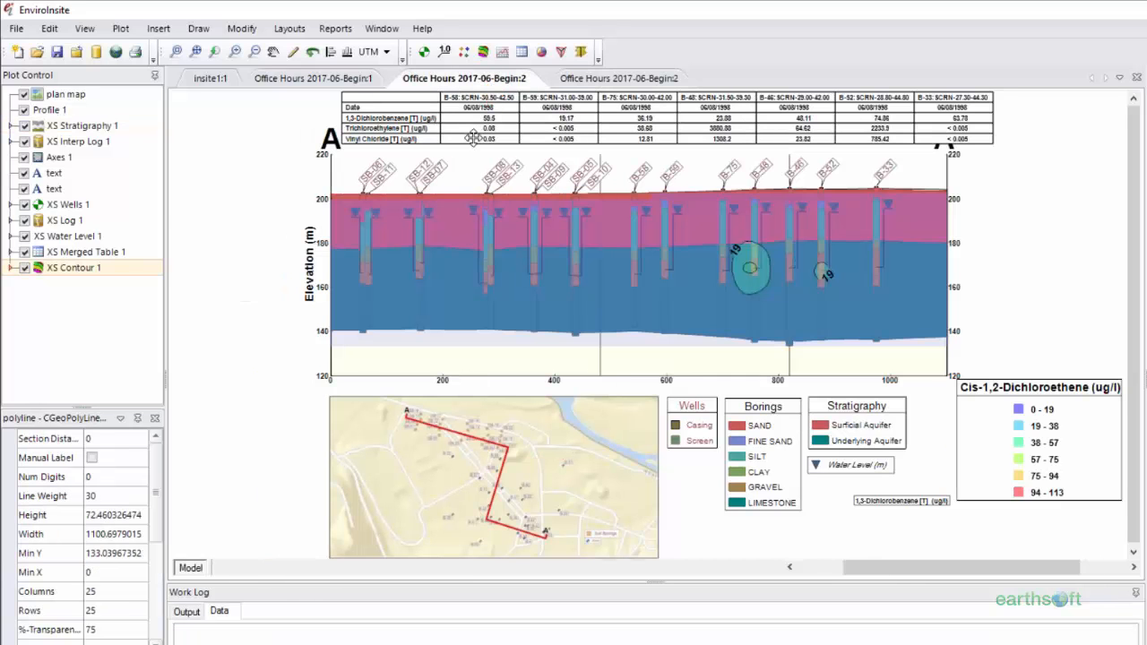
pyautogui.click(28, 268)
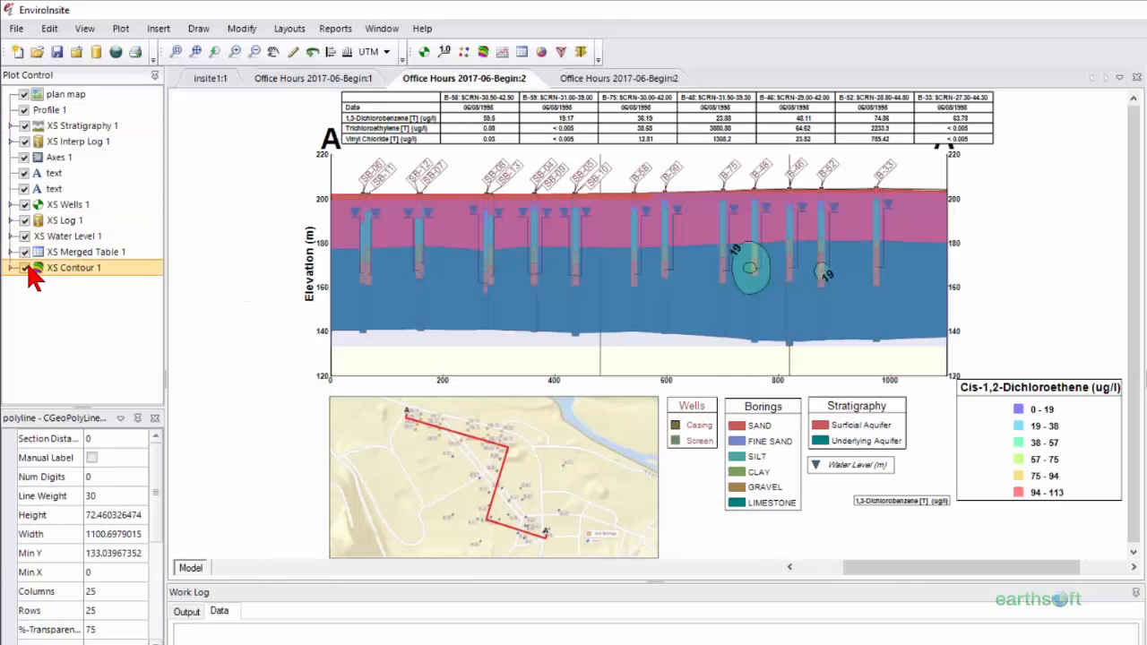
pyautogui.click(25, 268)
# Select the Underlying Aquifer polygon in A-A' and pull one vertex of its upper boundary down between SB-07 and SB-08.
pyautogui.click(397, 299)
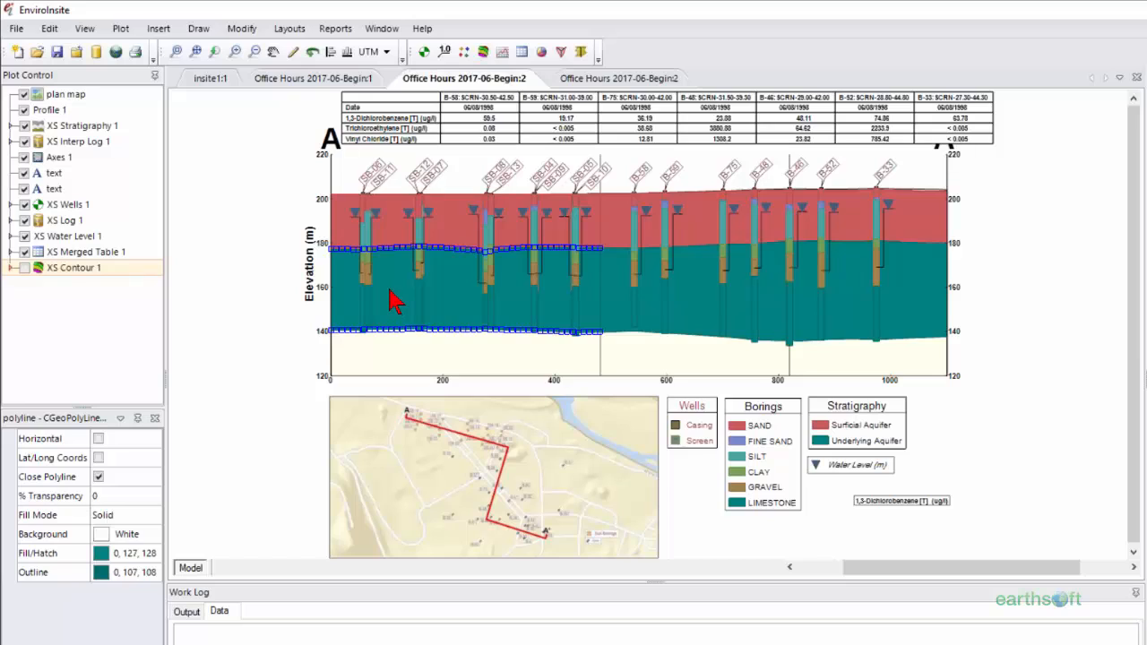
pyautogui.click(436, 248)
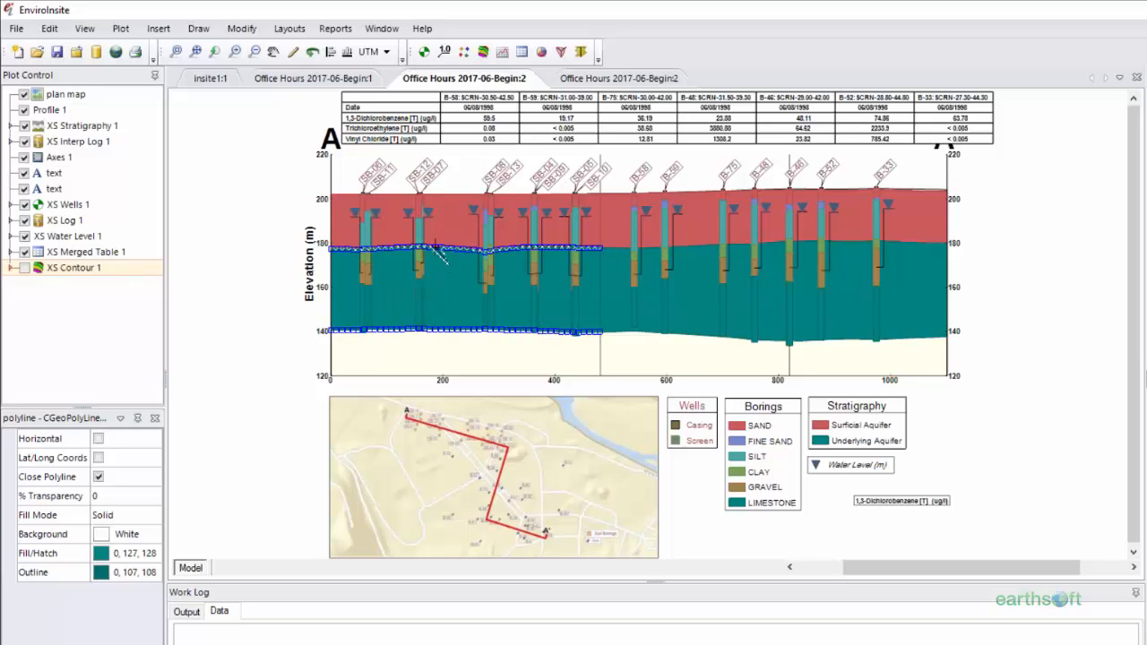
pyautogui.moveTo(436, 248); pyautogui.dragTo(448, 265)
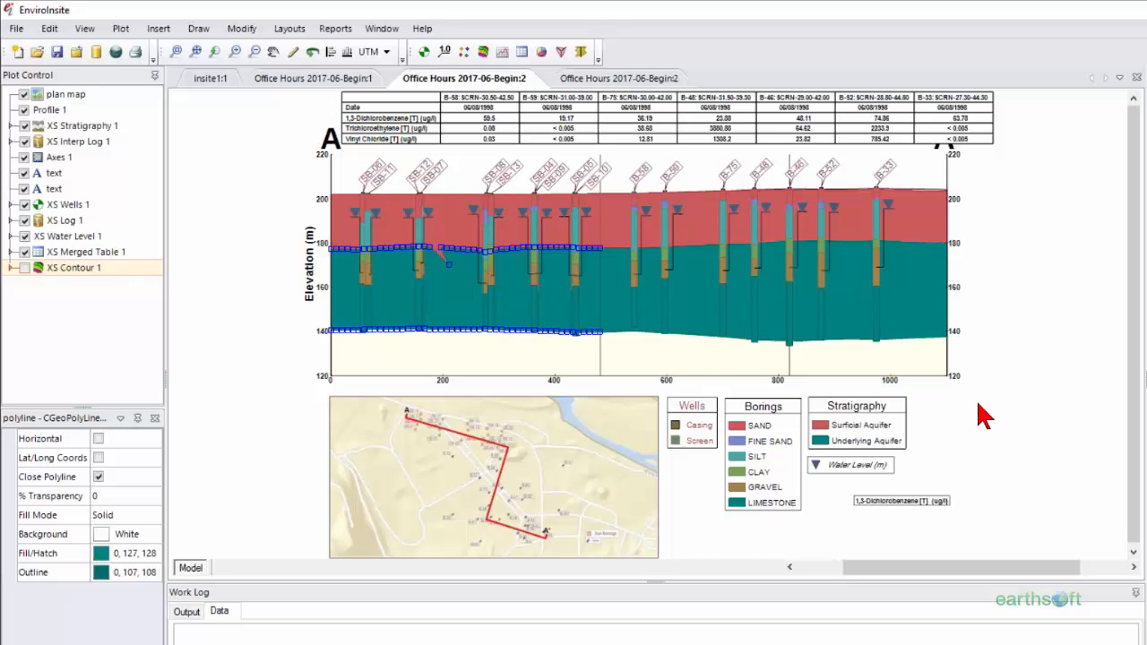
# Move the adjacent upper-boundary vertices on the SB-08 side of the lowered vertex downward to shape a curved channel edge.
pyautogui.scroll(5, 984, 414)
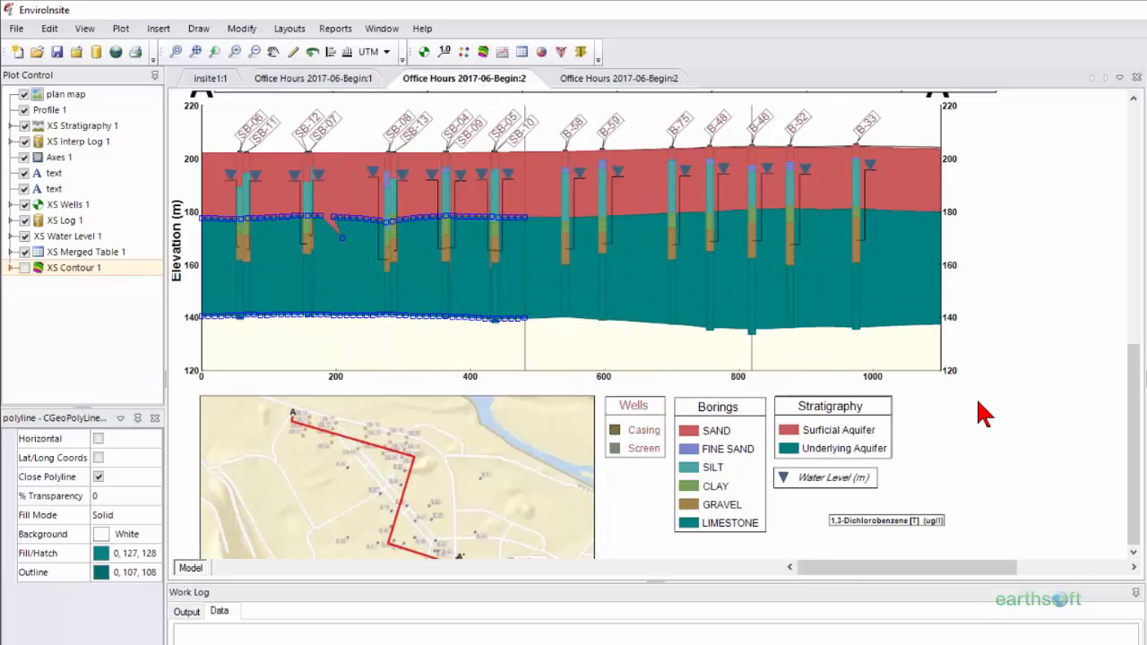
pyautogui.scroll(2, 984, 414)
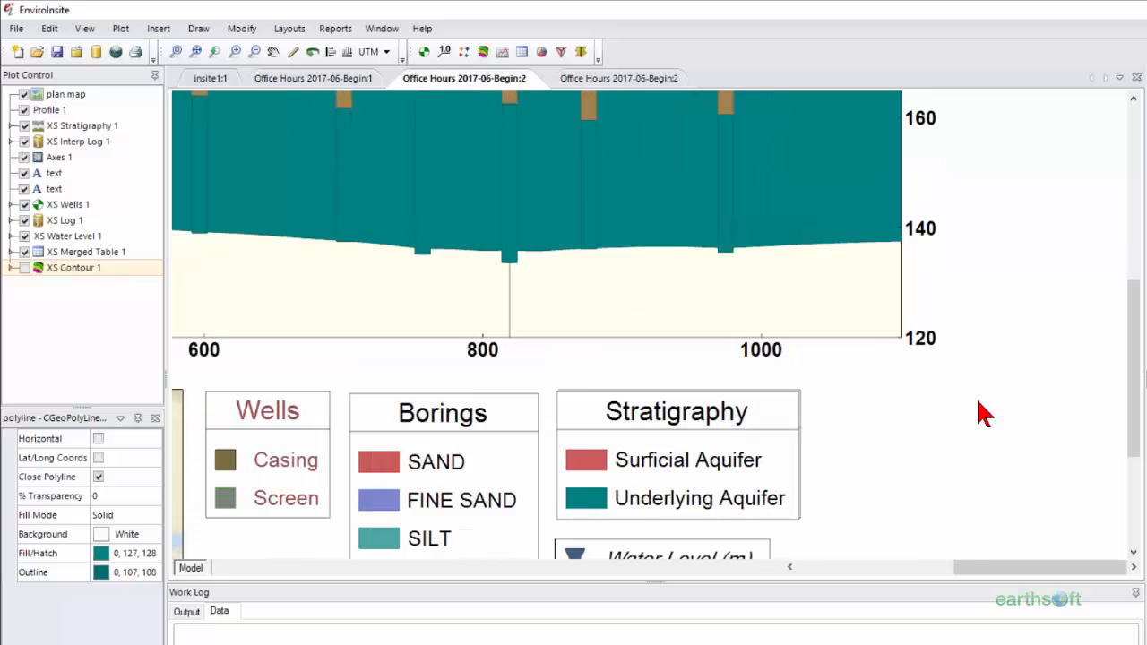
pyautogui.moveTo(1134, 392); pyautogui.dragTo(1132, 192)
pyautogui.moveTo(1018, 567); pyautogui.dragTo(857, 582)
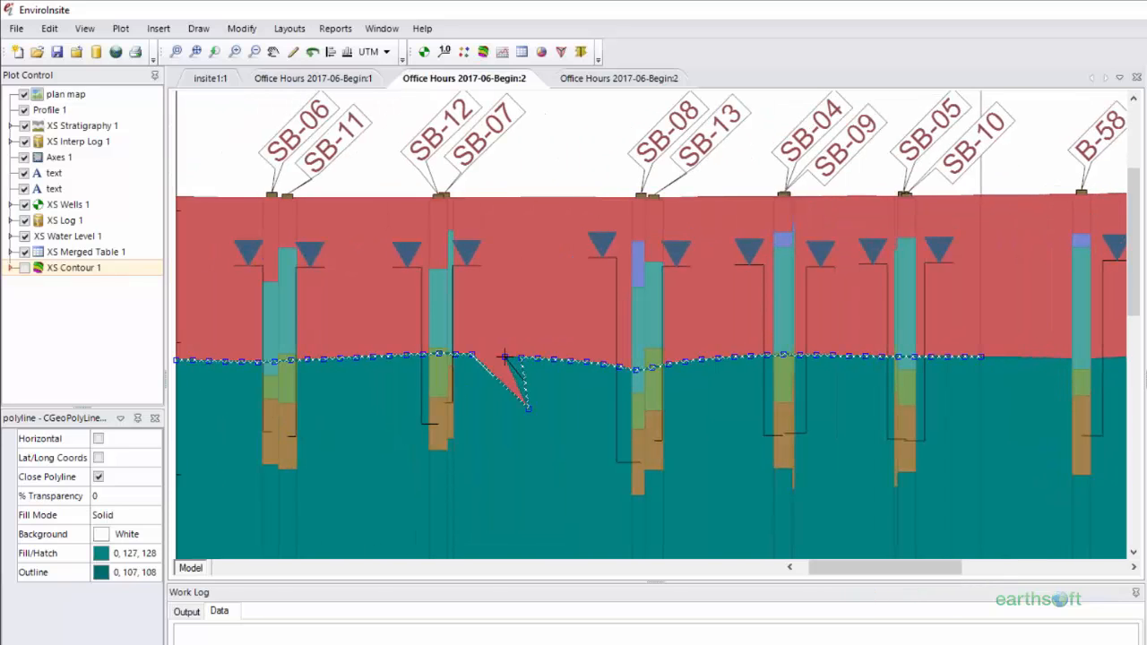
pyautogui.click(531, 391)
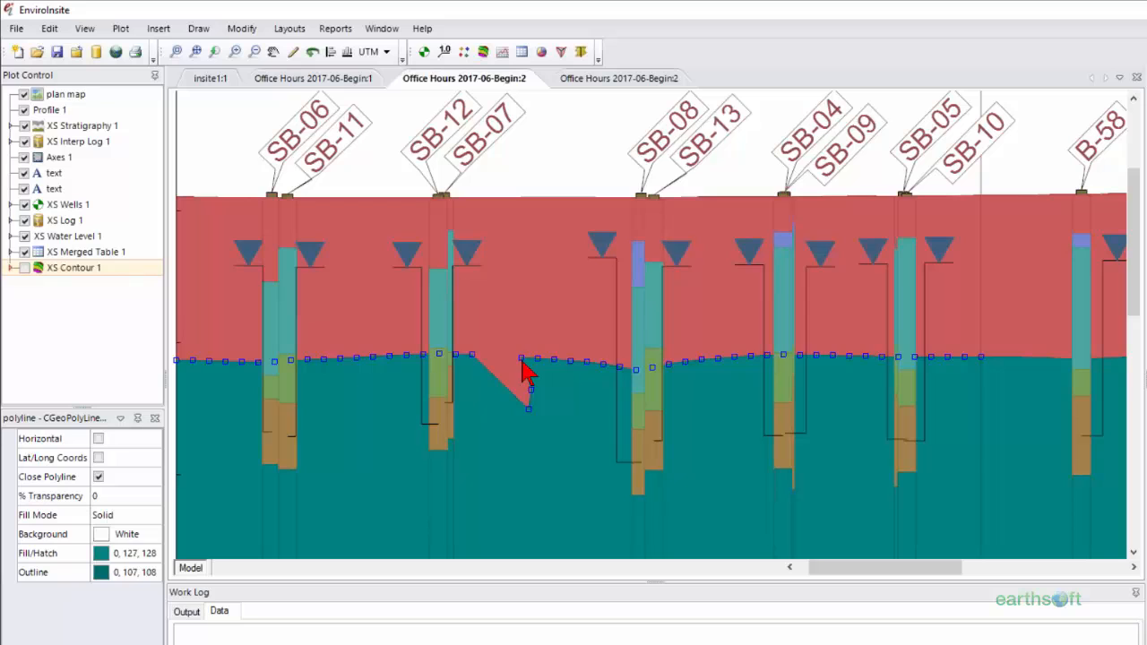
pyautogui.click(521, 358)
pyautogui.click(538, 375)
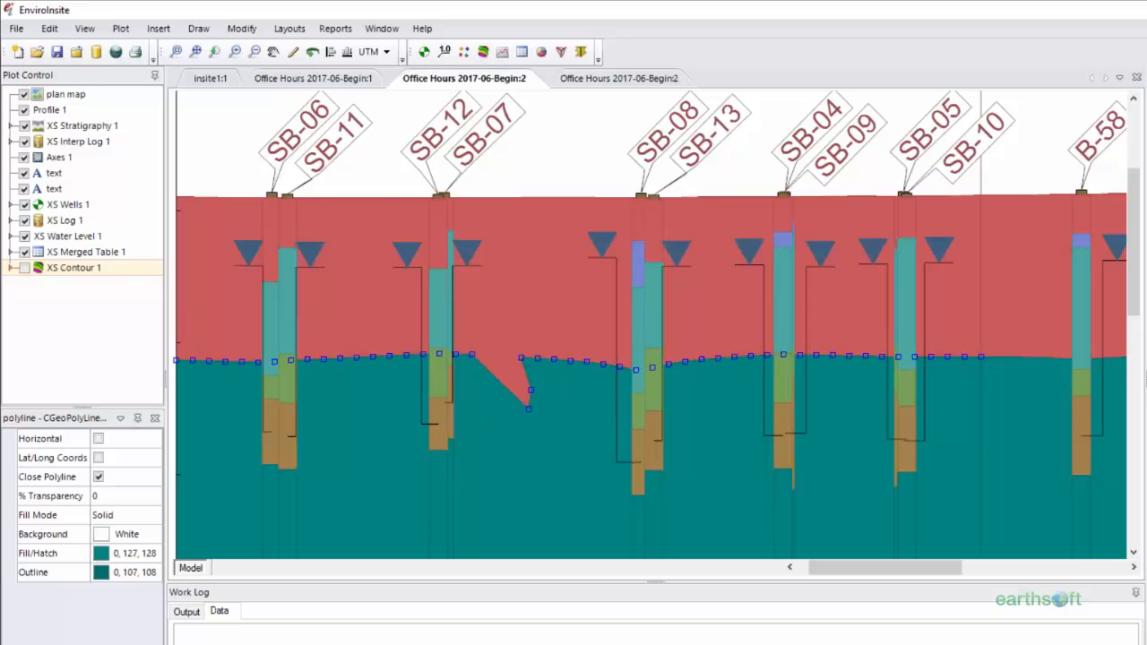
pyautogui.click(537, 360)
pyautogui.click(544, 366)
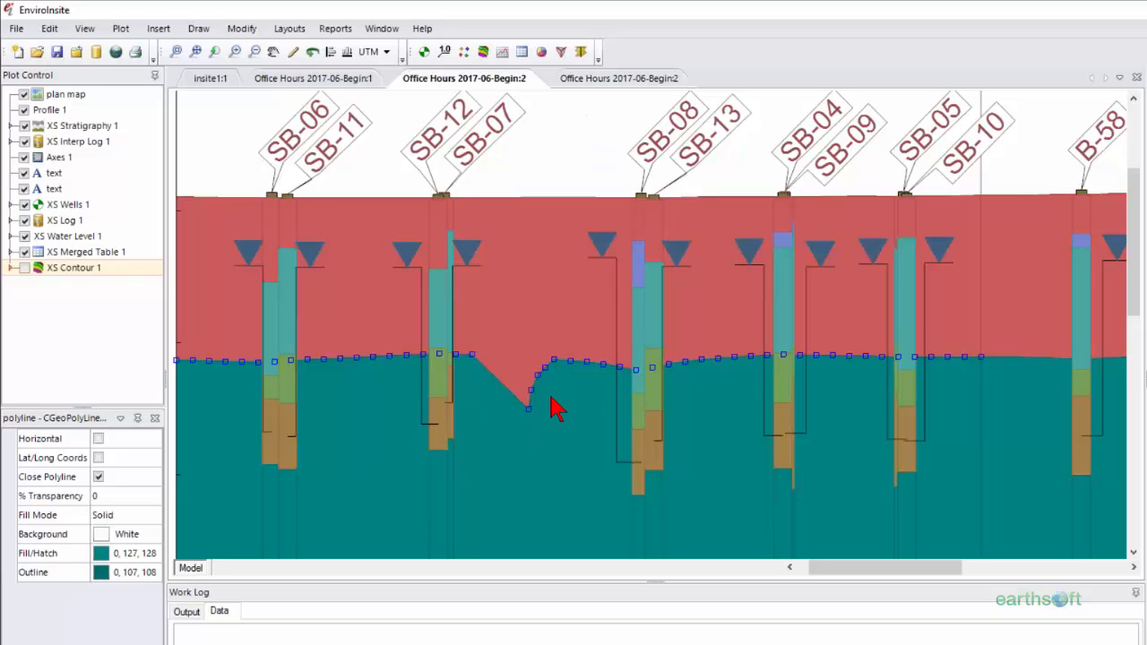
# Switch to the B-B' cross section.
pyautogui.click(617, 81)
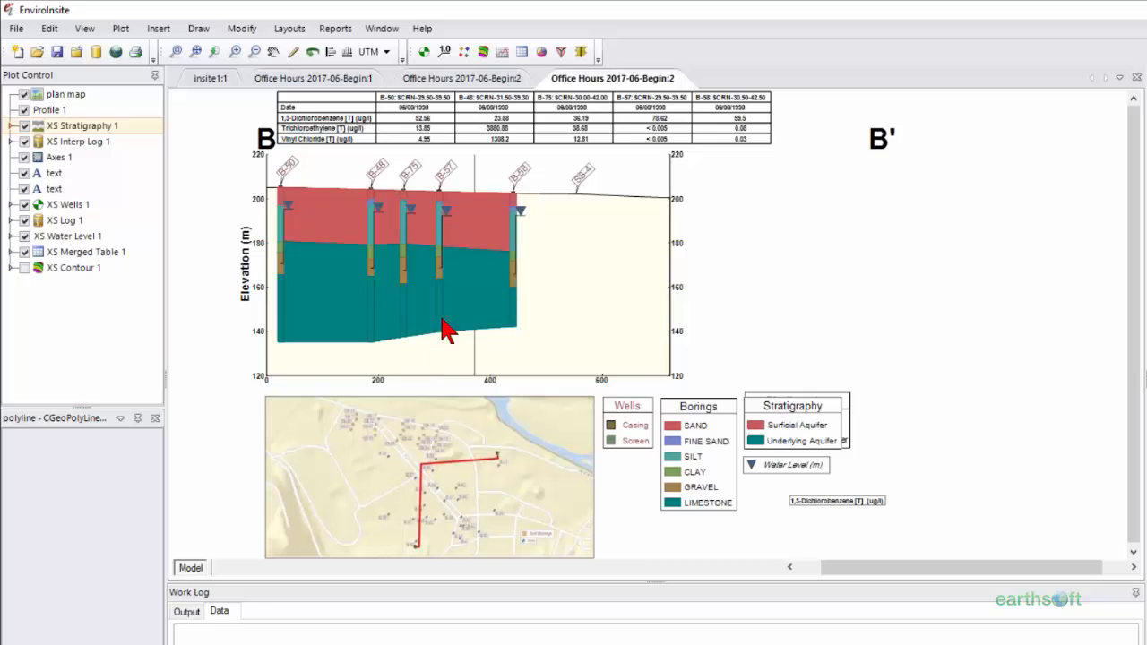
pyautogui.click(437, 78)
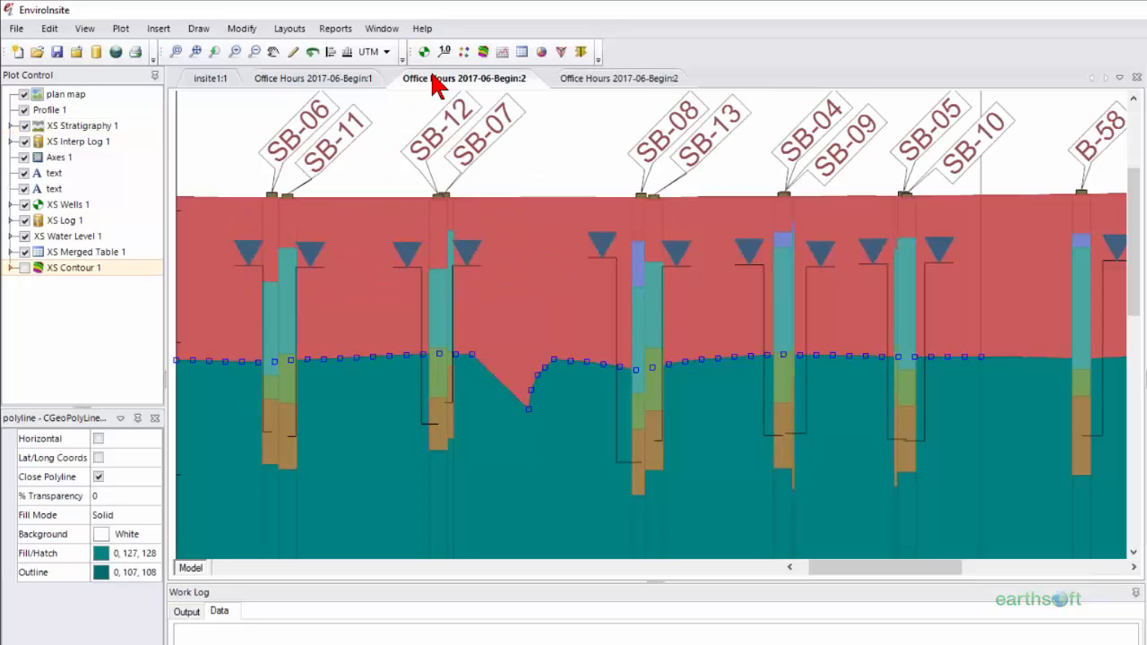
pyautogui.click(574, 79)
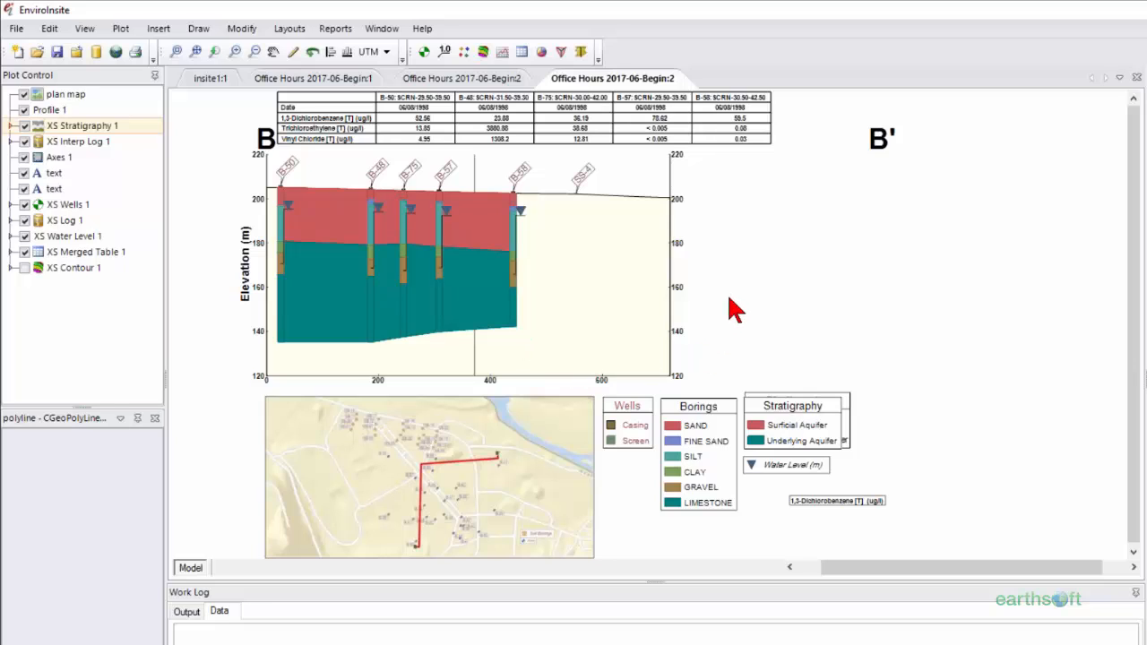
# Start a pie chart for B-B' and add the WG total constituents 1,3-Dichlorobenzene, Trichloroethylene and Vinyl Chloride.
pyautogui.click(541, 52)
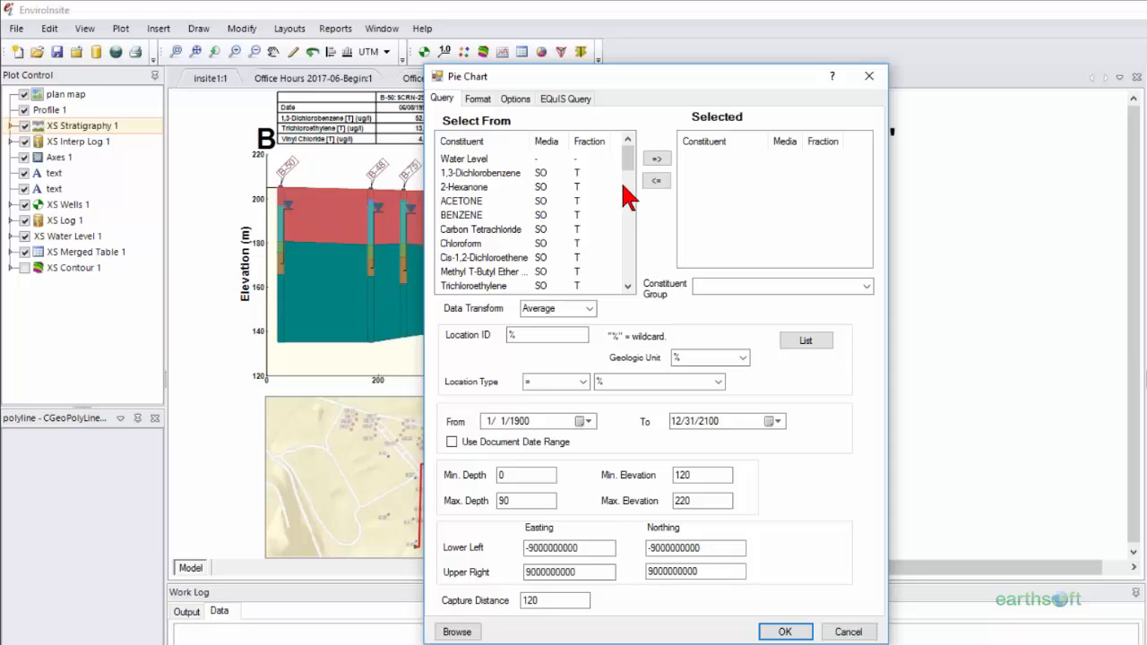
pyautogui.moveTo(629, 166); pyautogui.dragTo(627, 191)
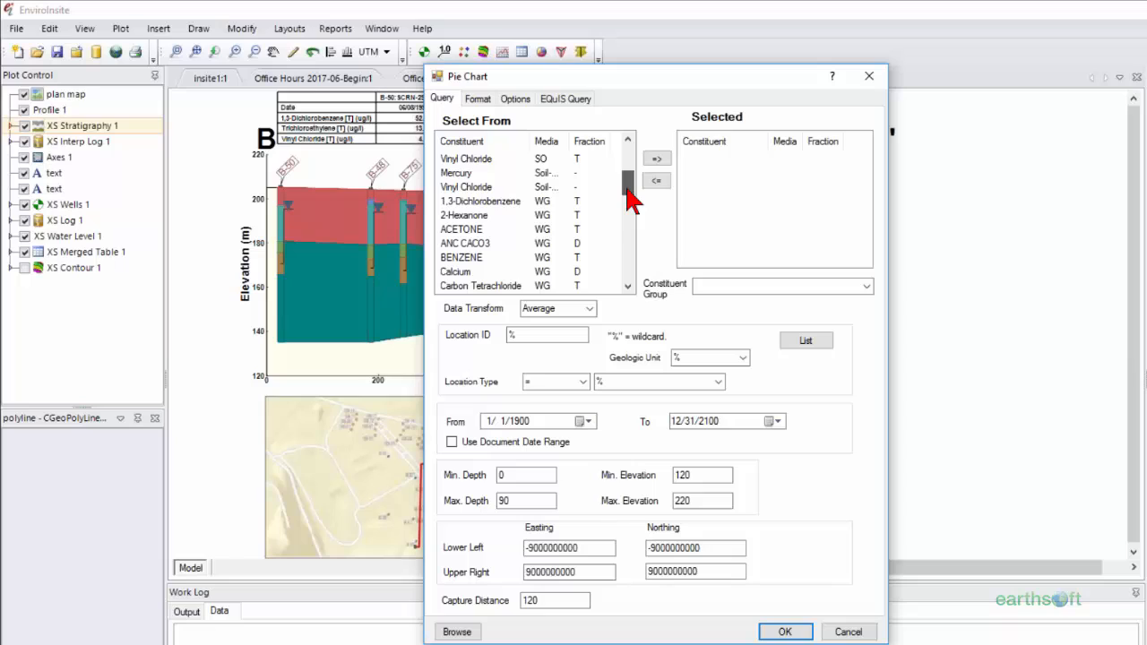
pyautogui.click(485, 200)
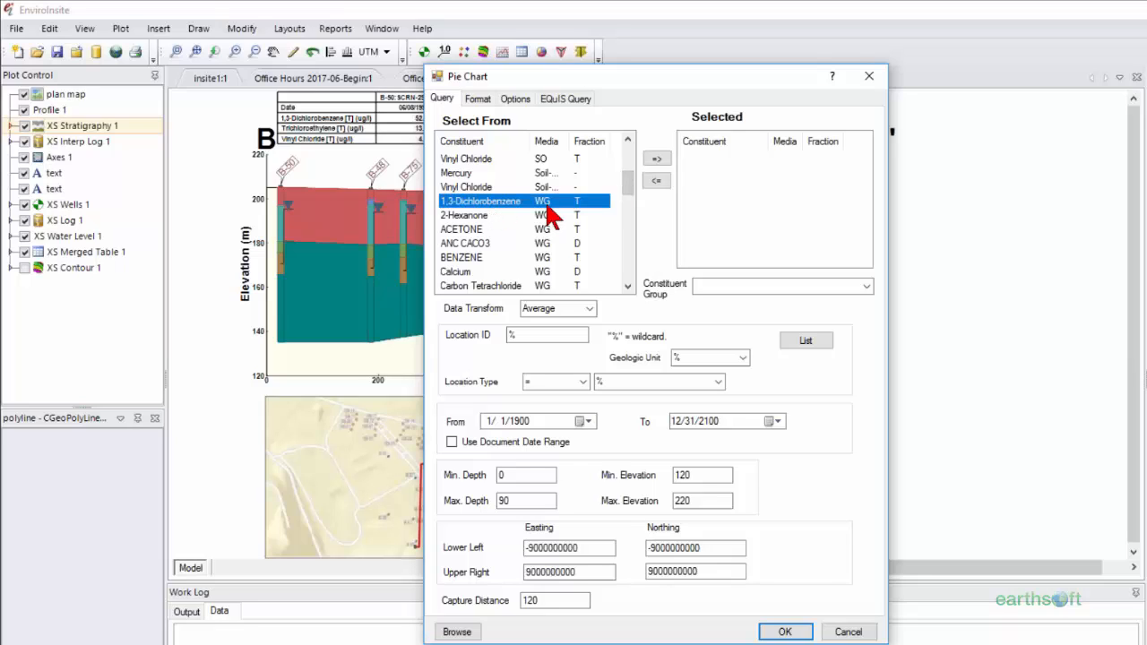
pyautogui.moveTo(631, 196); pyautogui.dragTo(631, 243)
pyautogui.click(657, 159)
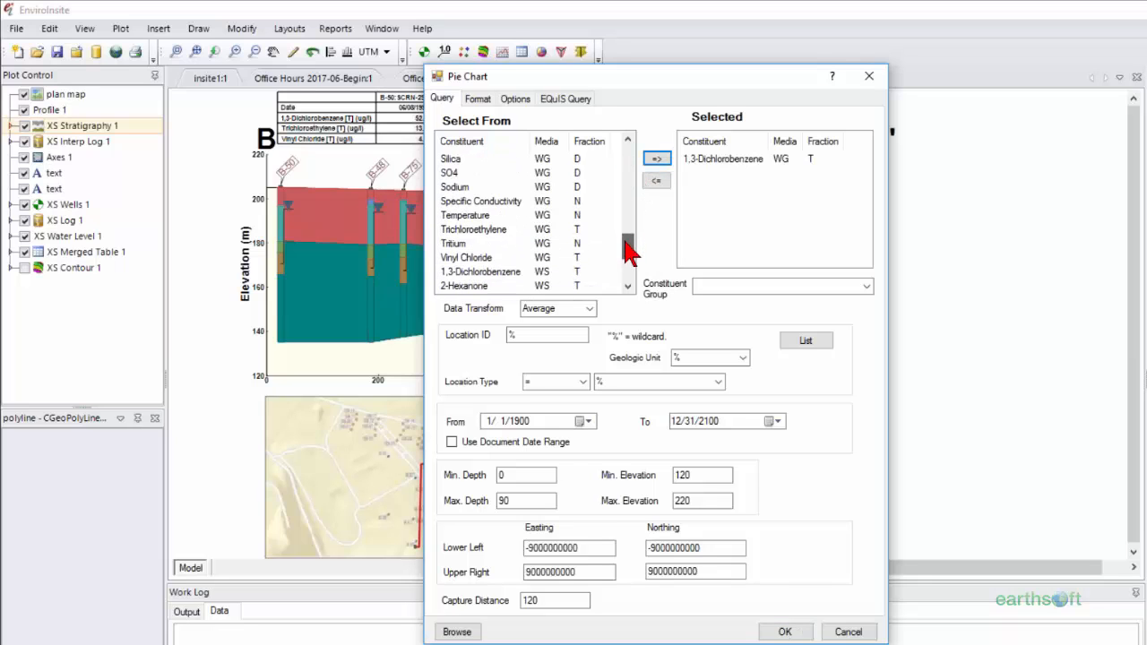
pyautogui.click(498, 230)
pyautogui.click(656, 158)
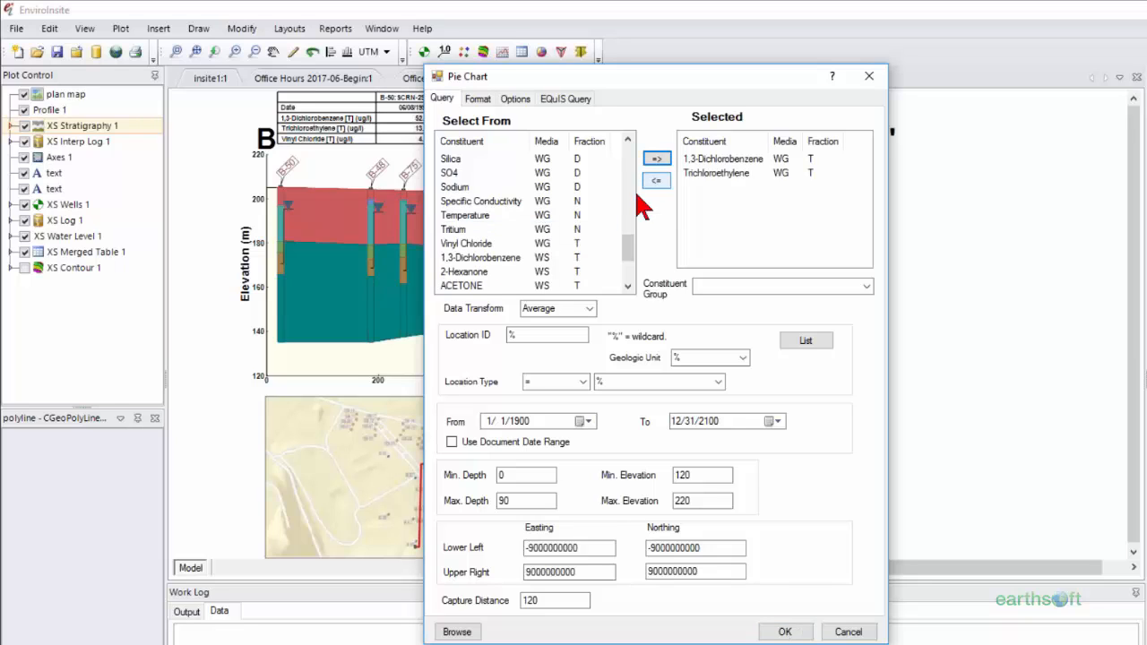
pyautogui.moveTo(631, 251); pyautogui.dragTo(632, 269)
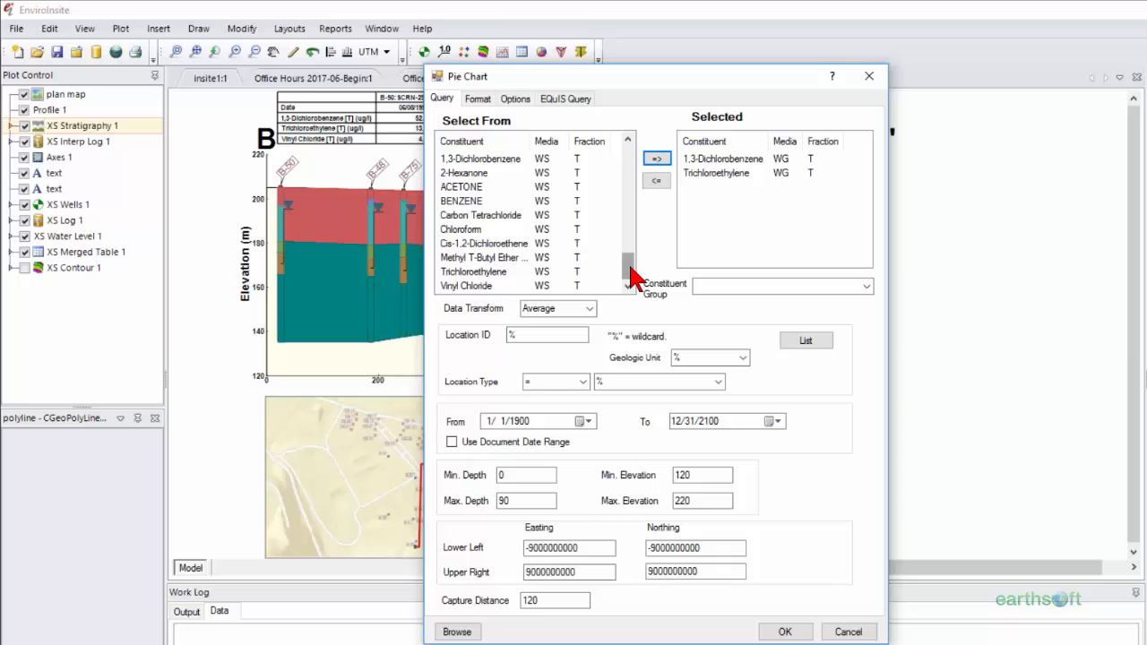
pyautogui.moveTo(633, 273); pyautogui.dragTo(630, 251)
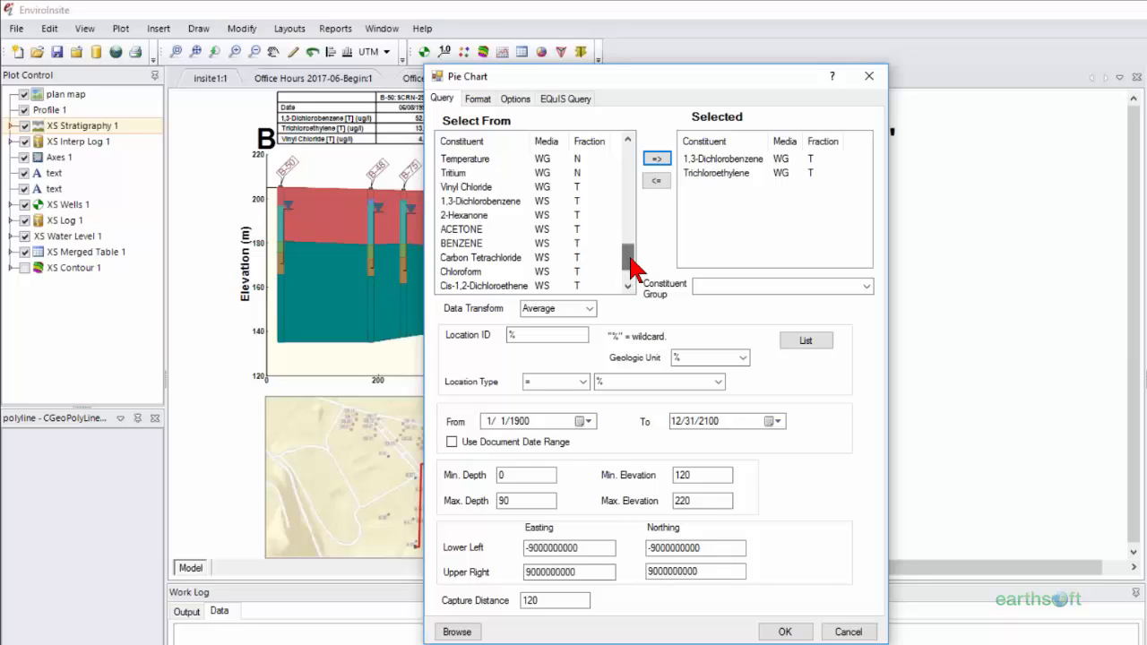
pyautogui.click(481, 190)
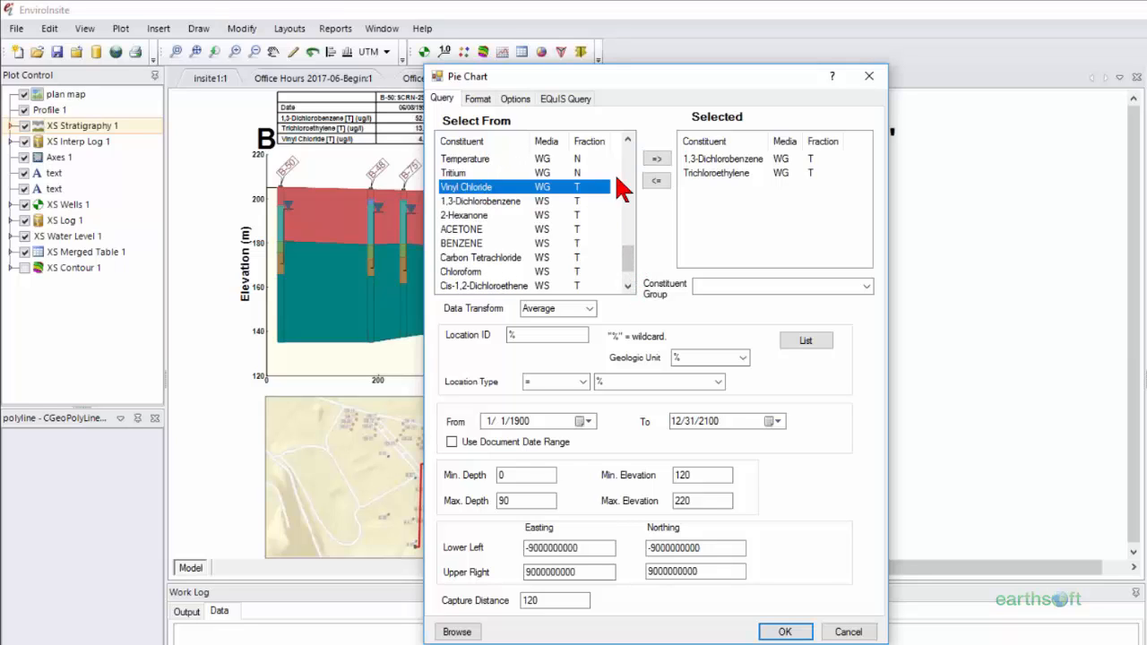
pyautogui.click(656, 160)
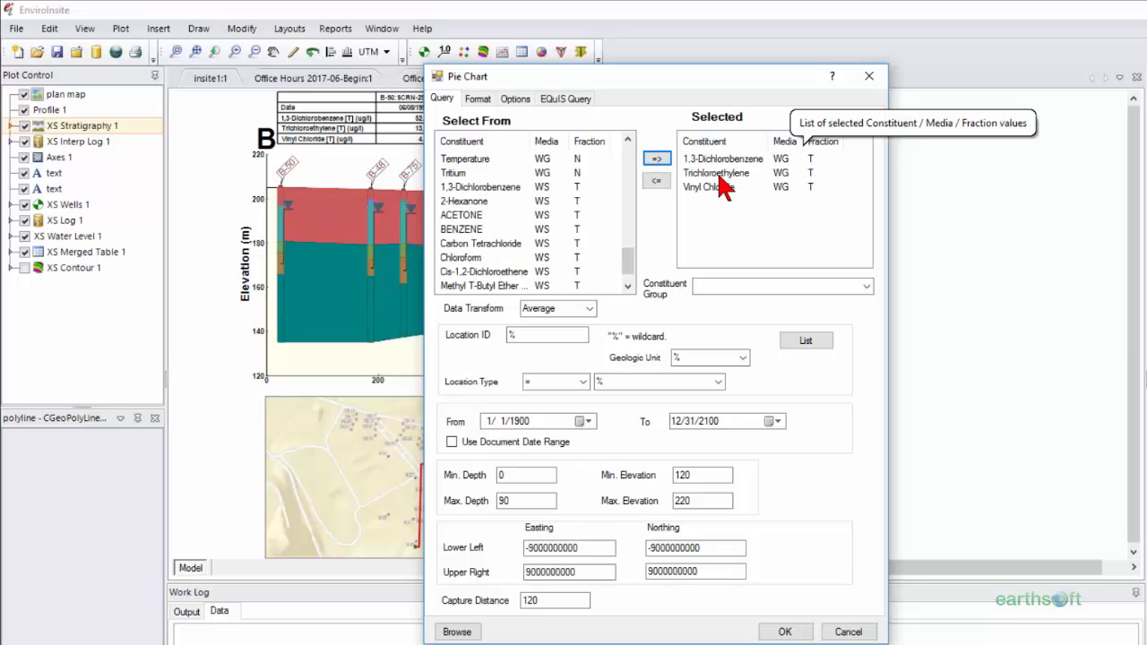
# Set the pie chart's date range to 6/1/1998 through 6/30/1998 and its capture distance to 25.
pyautogui.click(495, 418)
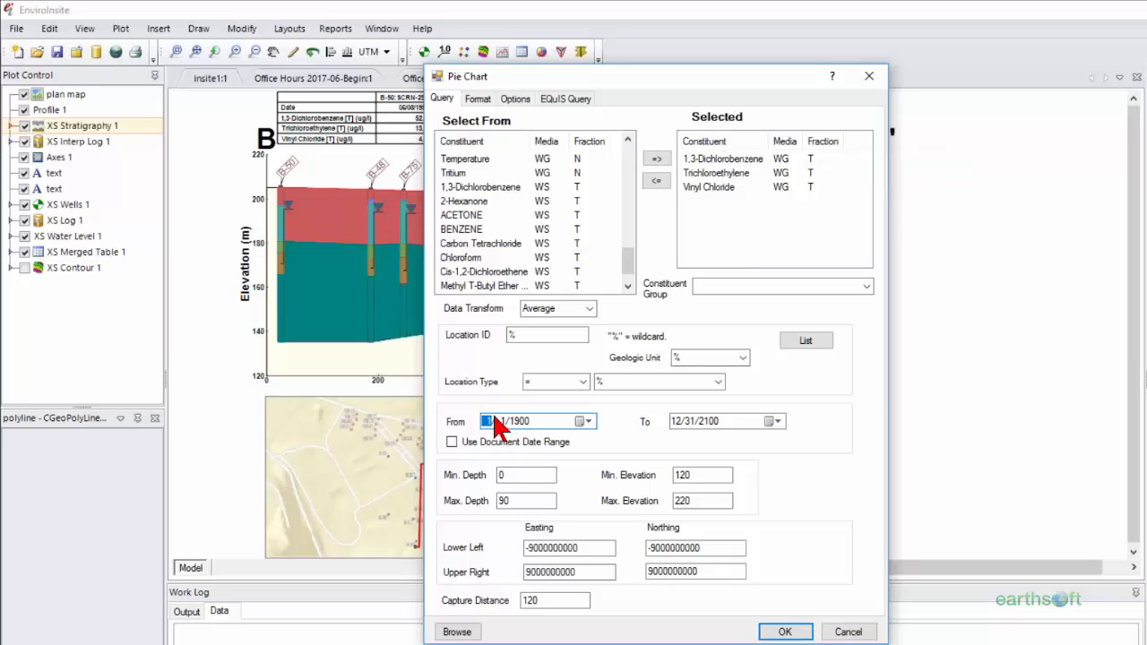
pyautogui.click(536, 421)
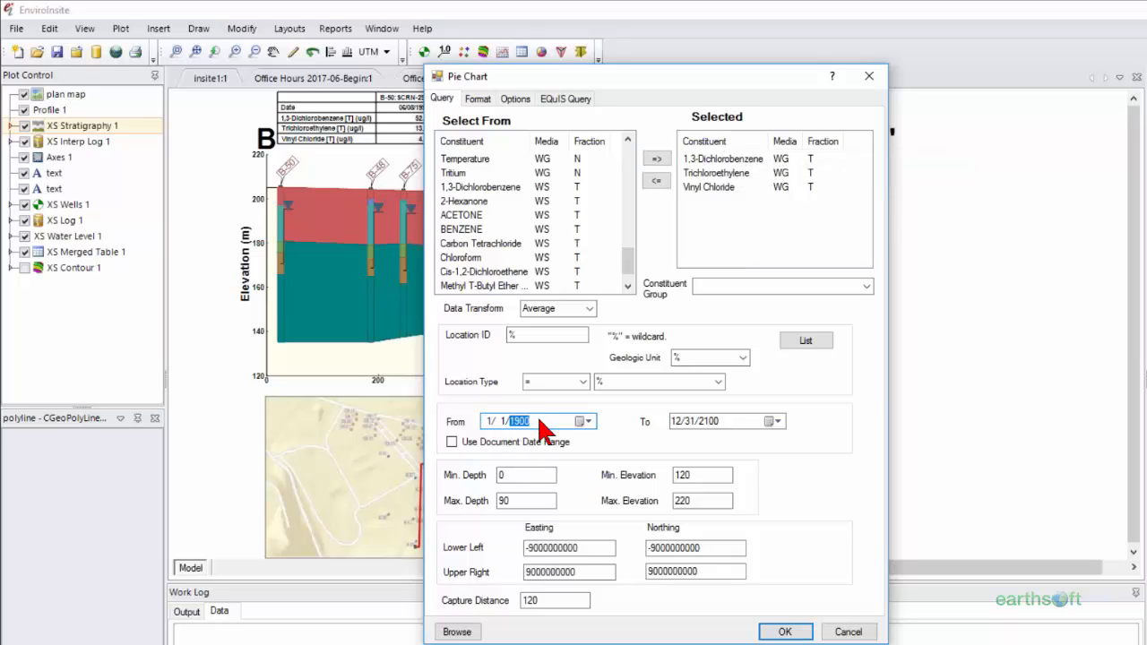
pyautogui.click(488, 421)
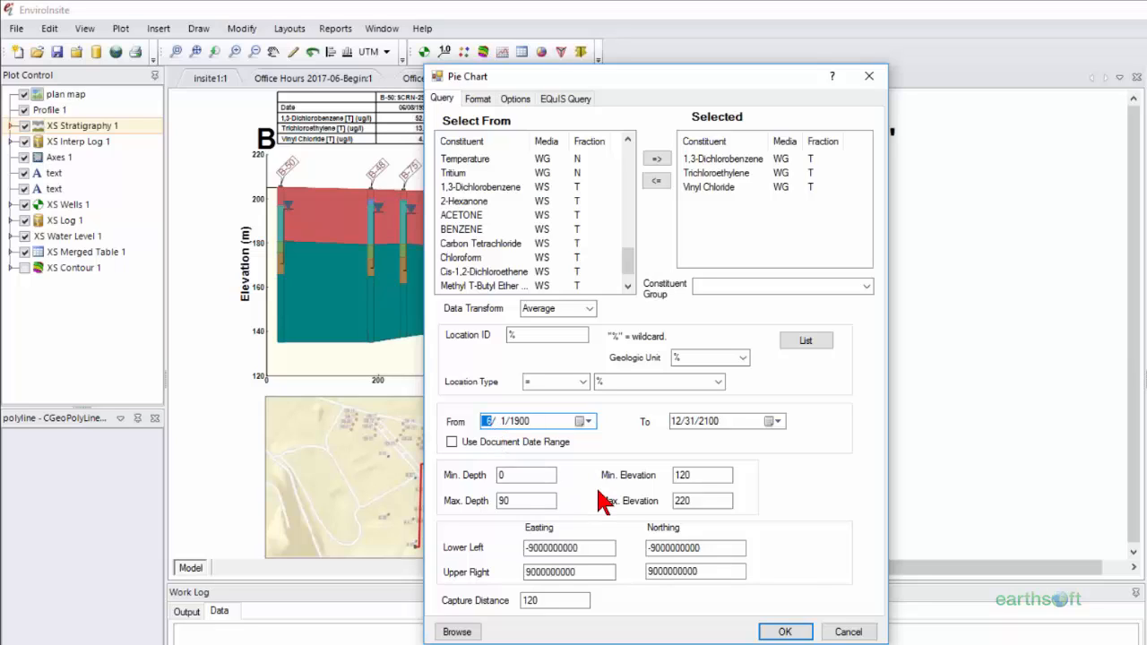
pyautogui.press('Right')
pyautogui.press('Right')
pyautogui.click(677, 421)
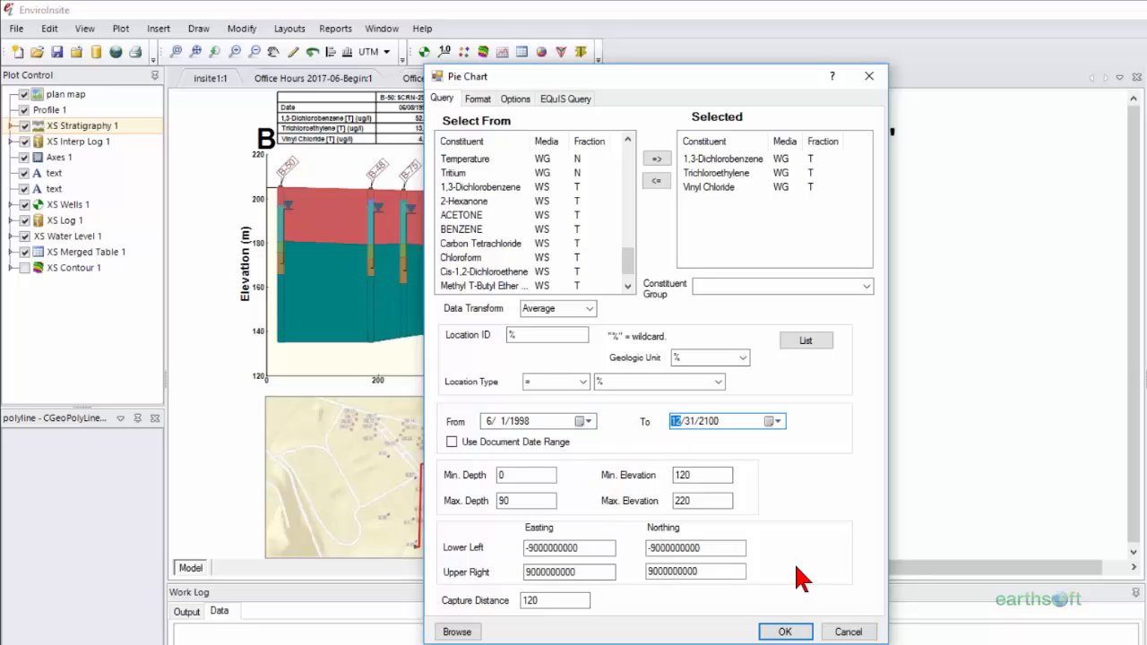
pyautogui.write('6/30/1998')
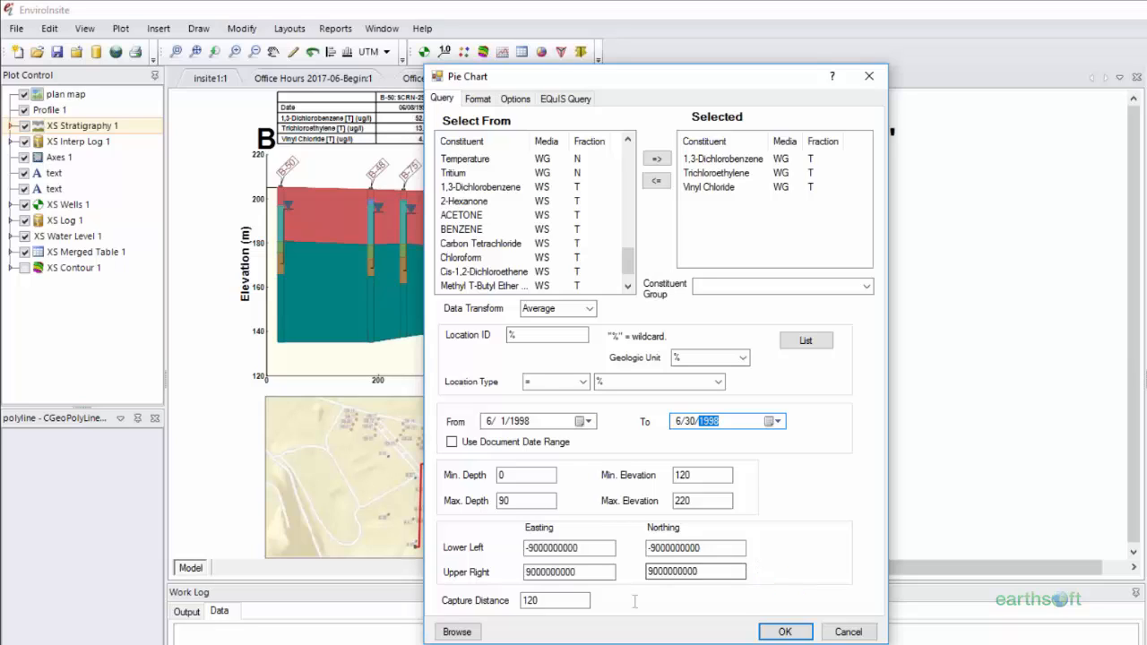
pyautogui.moveTo(565, 602); pyautogui.dragTo(509, 599)
pyautogui.write('25')
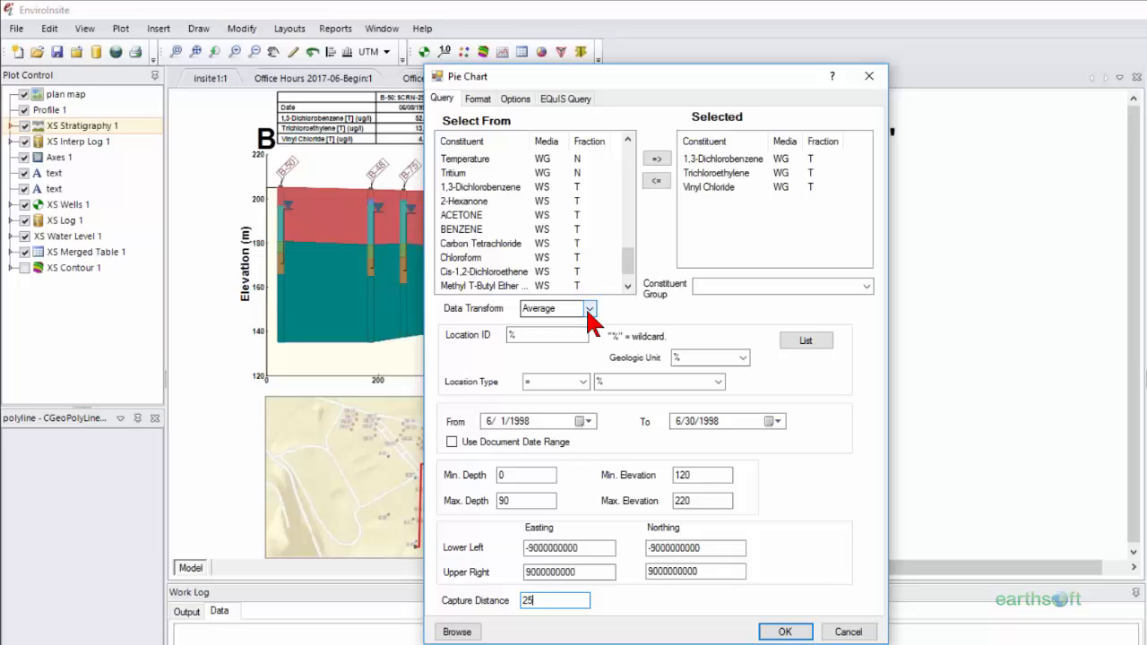
# Restrict the pie chart query to sample type N and plot the pie charts on the B-B' section.
pyautogui.click(478, 99)
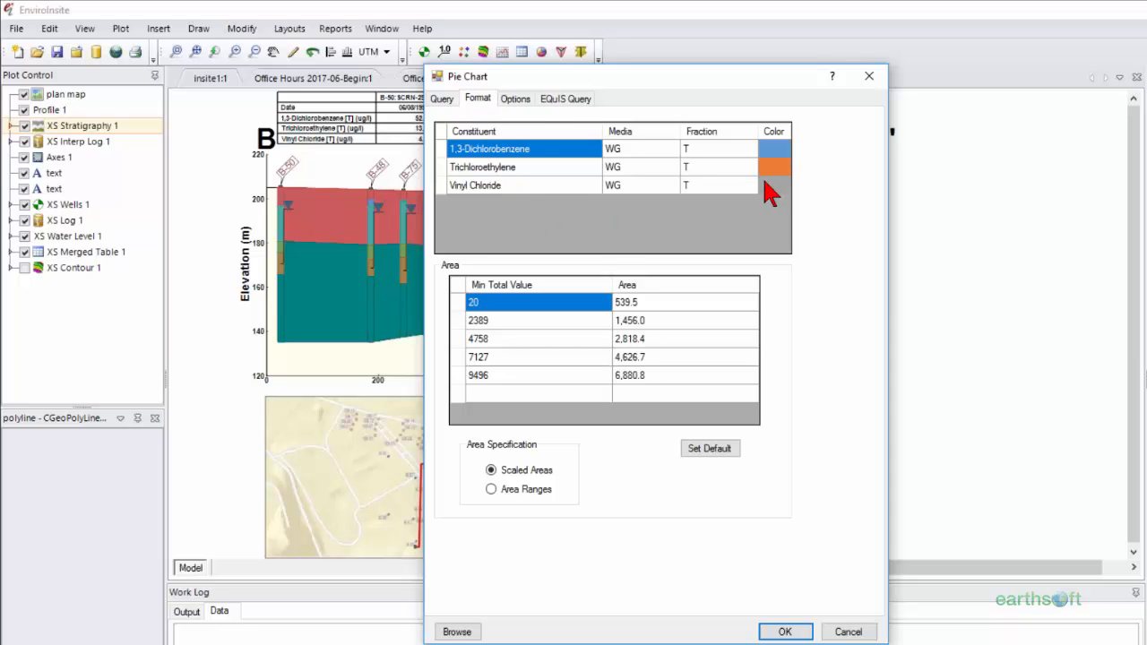
pyautogui.click(524, 97)
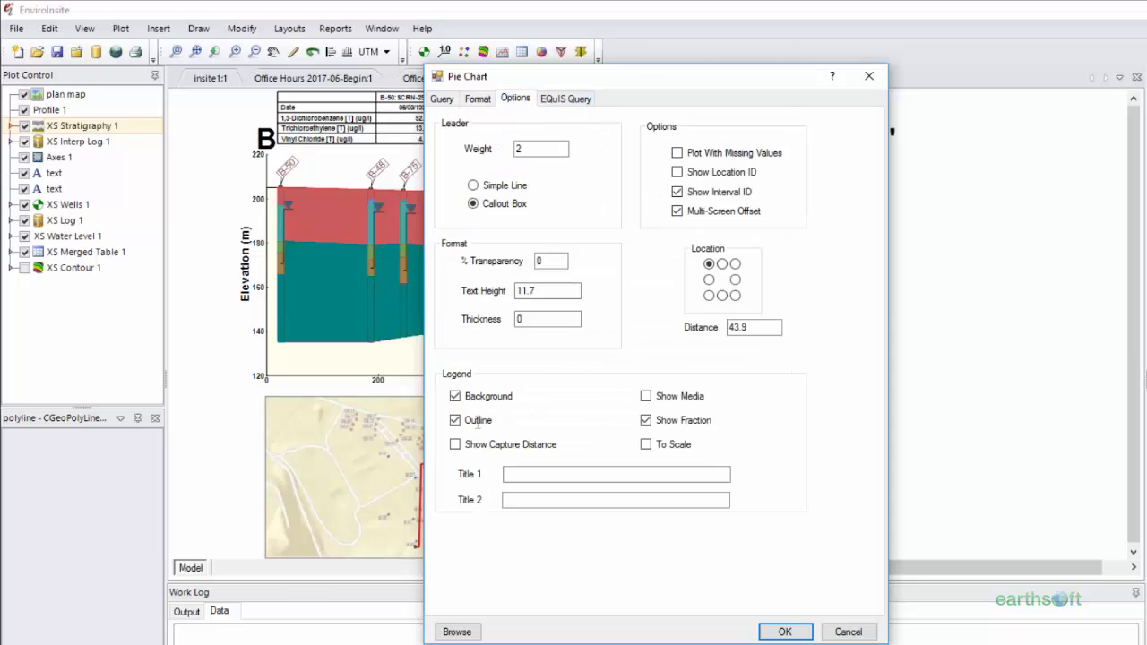
pyautogui.click(560, 99)
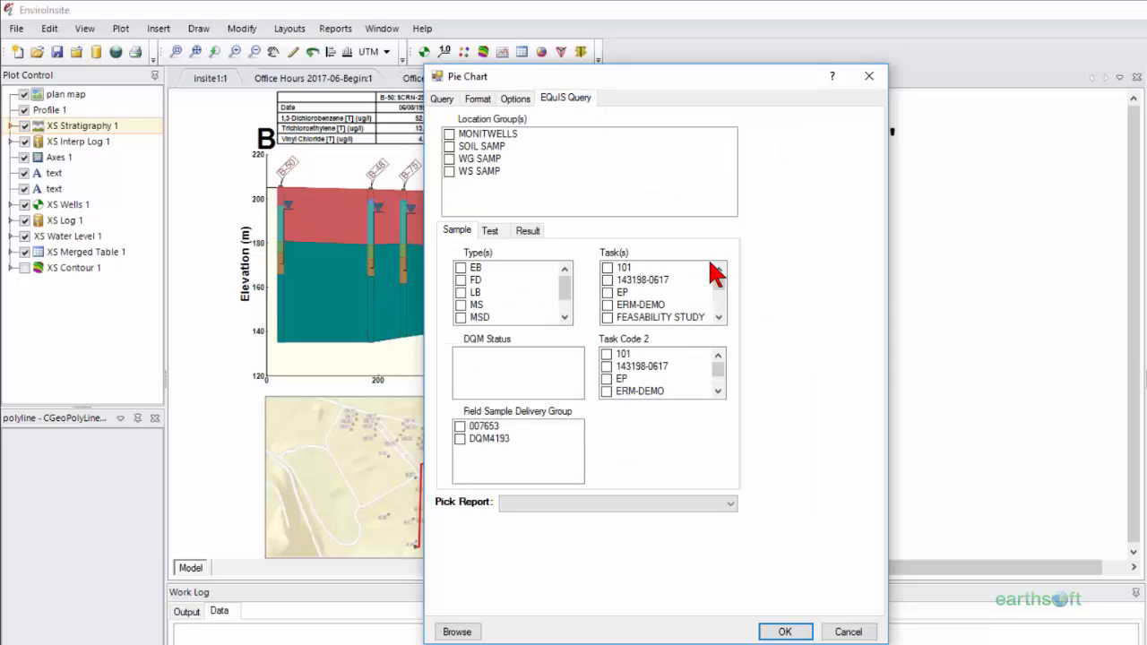
pyautogui.moveTo(564, 285); pyautogui.dragTo(568, 309)
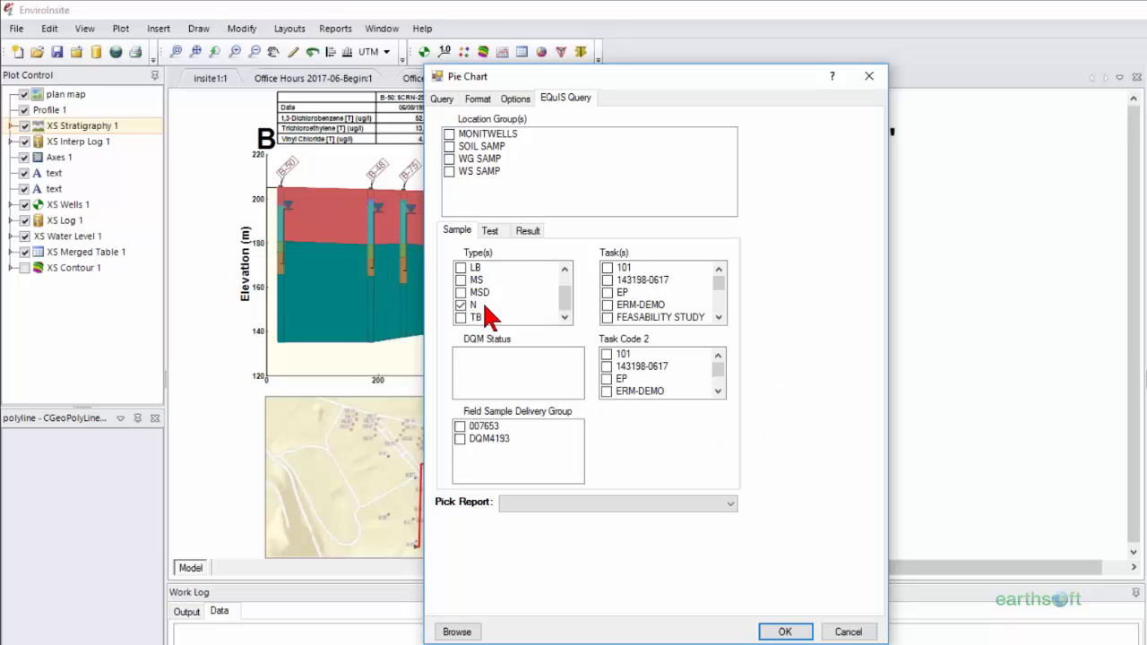
pyautogui.click(442, 99)
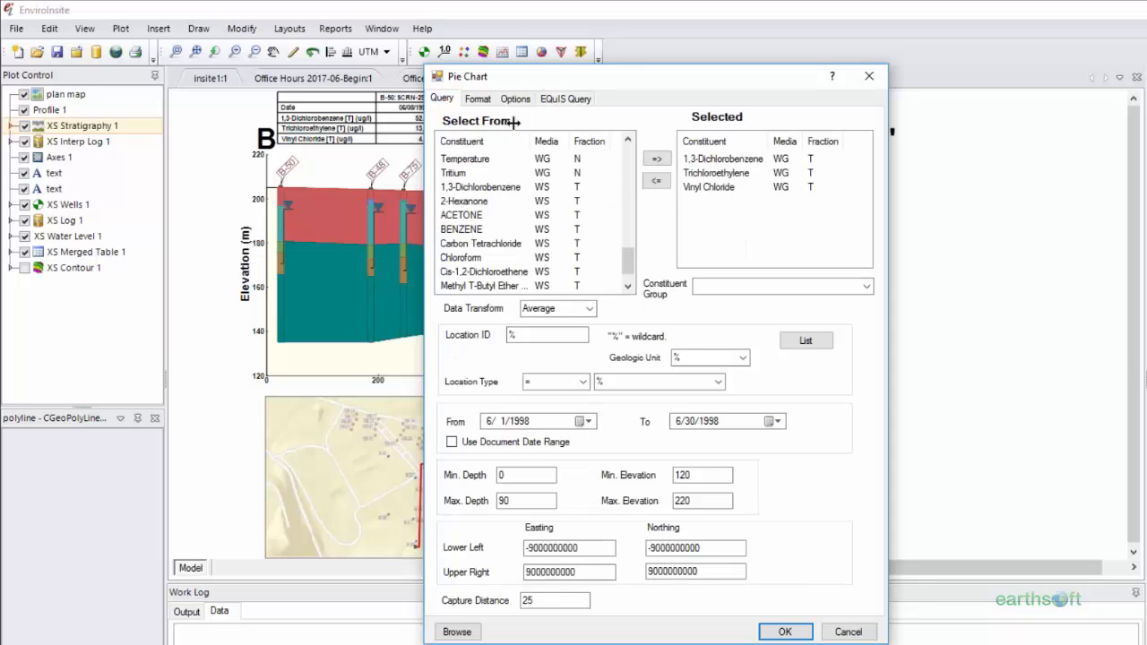
pyautogui.click(782, 632)
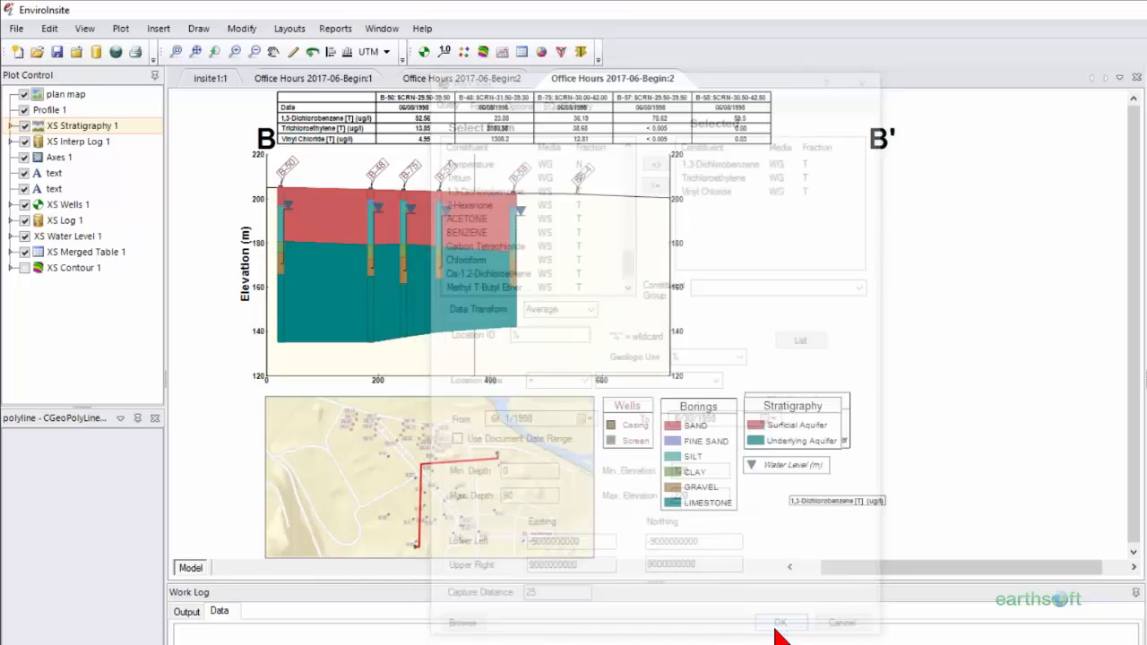
# Move four of the pie chart callouts on section B-B' clear of the wells, three below their screens and one beside B-58.
pyautogui.moveTo(472, 244); pyautogui.dragTo(598, 243)
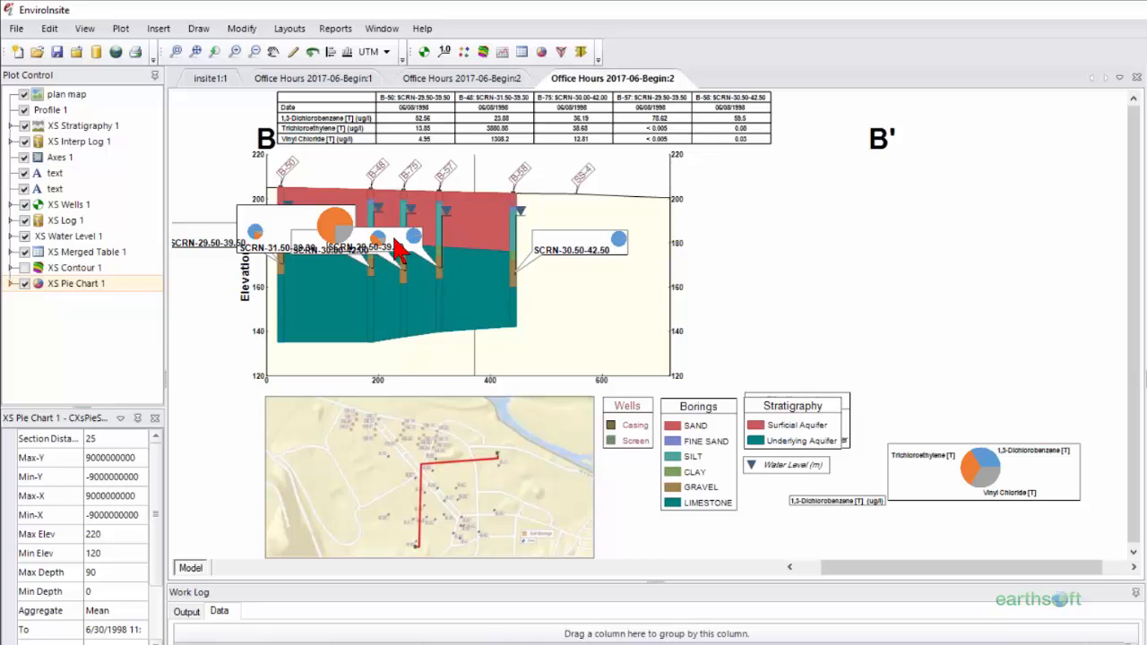
pyautogui.moveTo(381, 239); pyautogui.dragTo(454, 315)
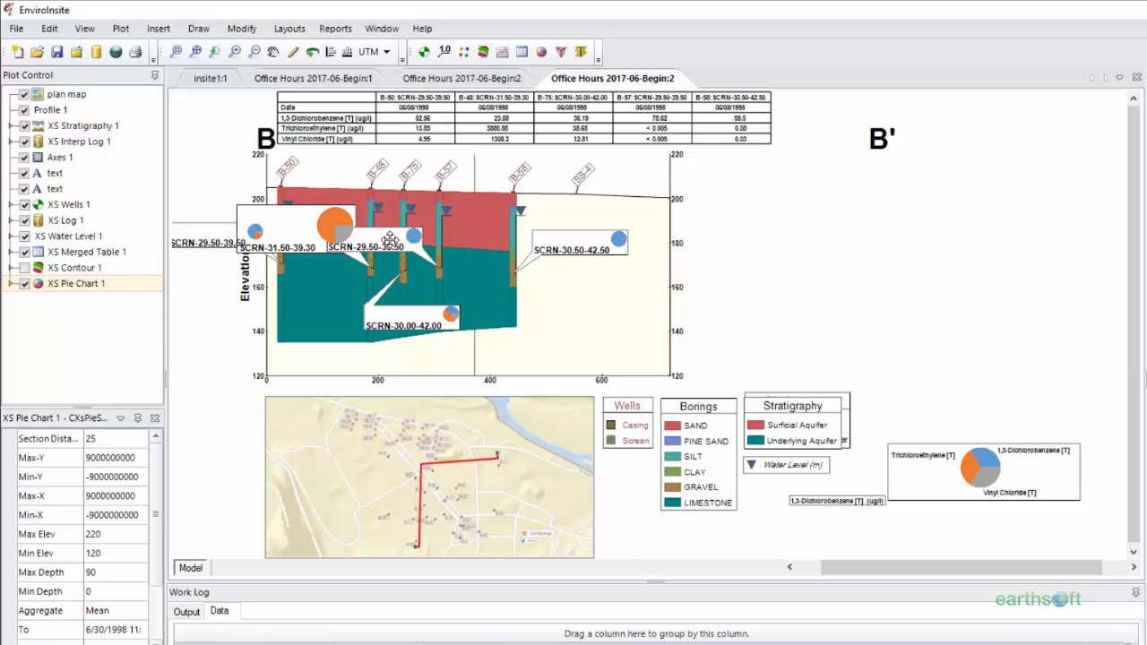
pyautogui.moveTo(392, 239); pyautogui.dragTo(550, 315)
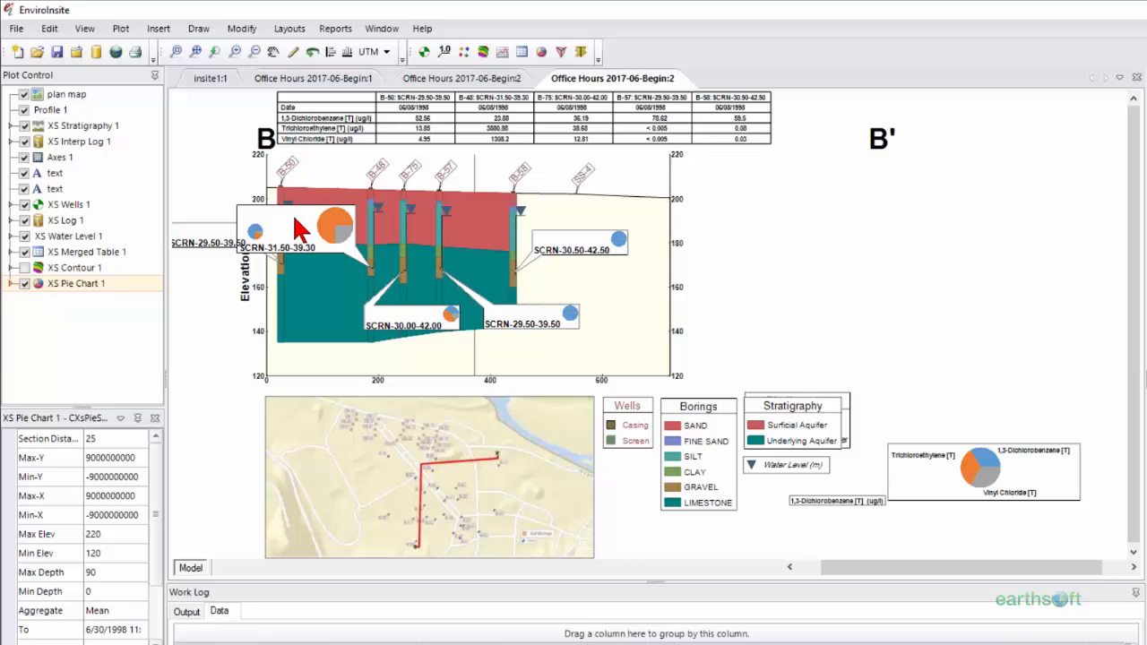
pyautogui.moveTo(331, 229); pyautogui.dragTo(319, 355)
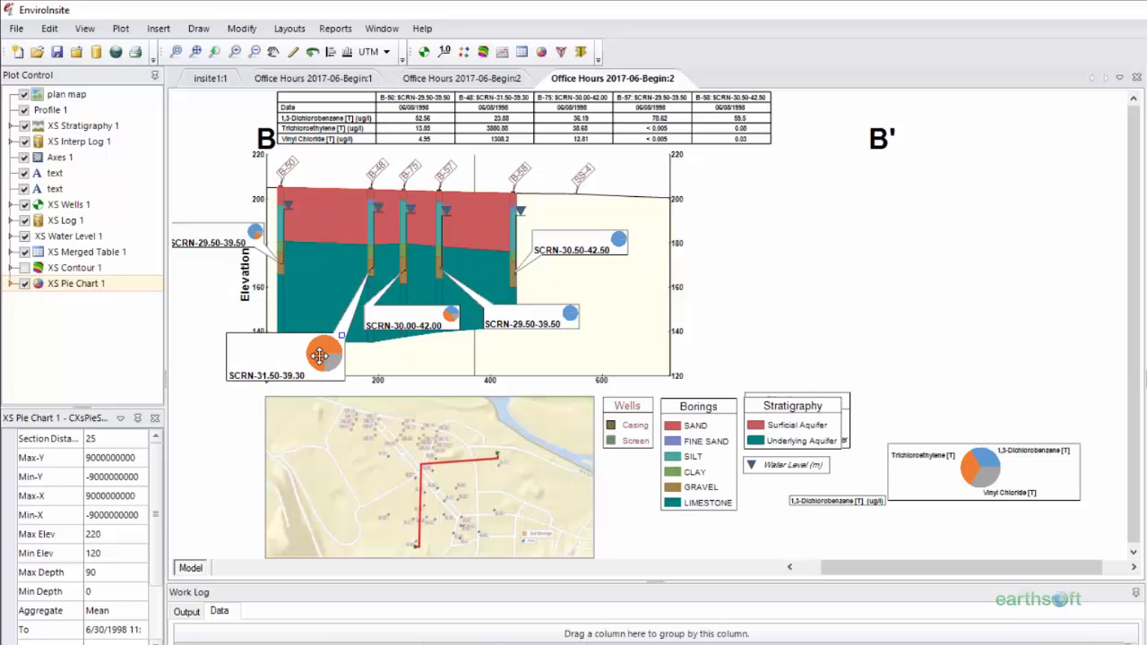
# Move the pie chart legend up beside the Stratigraphy legend and line up the overlapping Stratigraphy legends.
pyautogui.moveTo(938, 483); pyautogui.dragTo(907, 423)
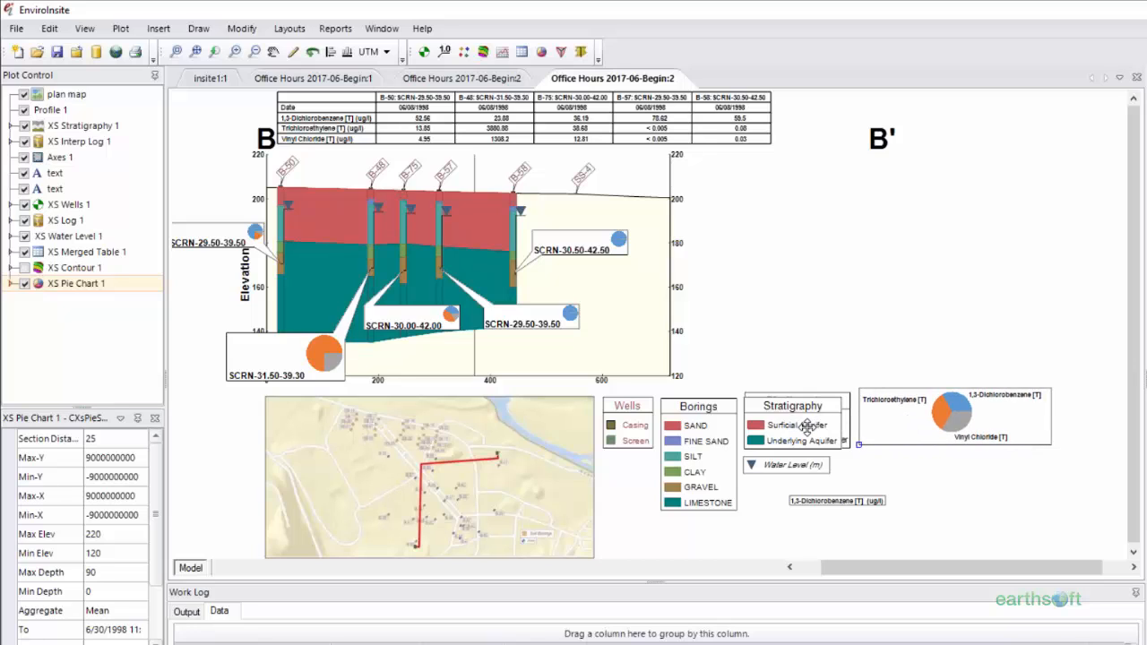
pyautogui.moveTo(775, 407); pyautogui.dragTo(780, 403)
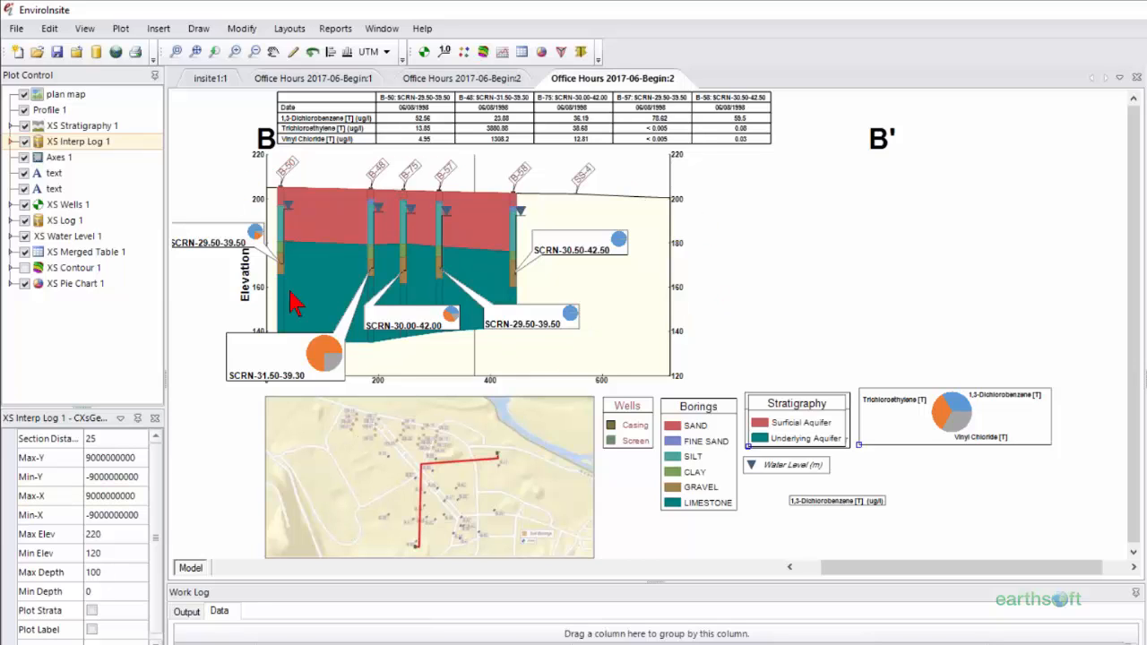
# Show the XS Contour 1 plot on section B-B' to view it with the pie charts, and hide it again.
pyautogui.click(25, 268)
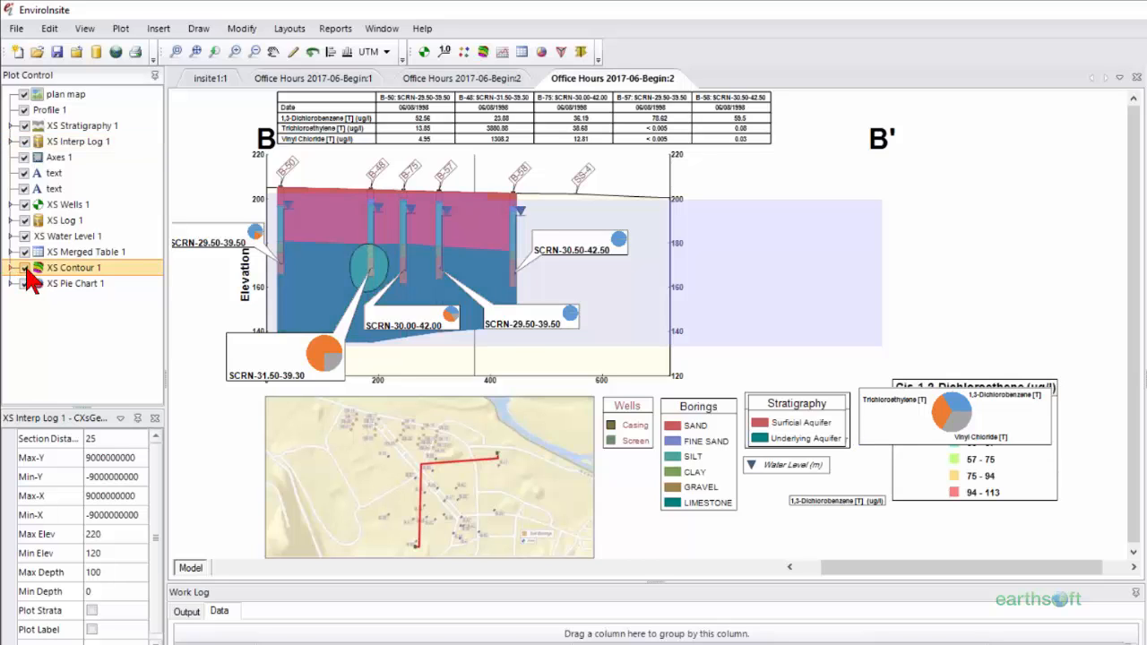
pyautogui.click(25, 268)
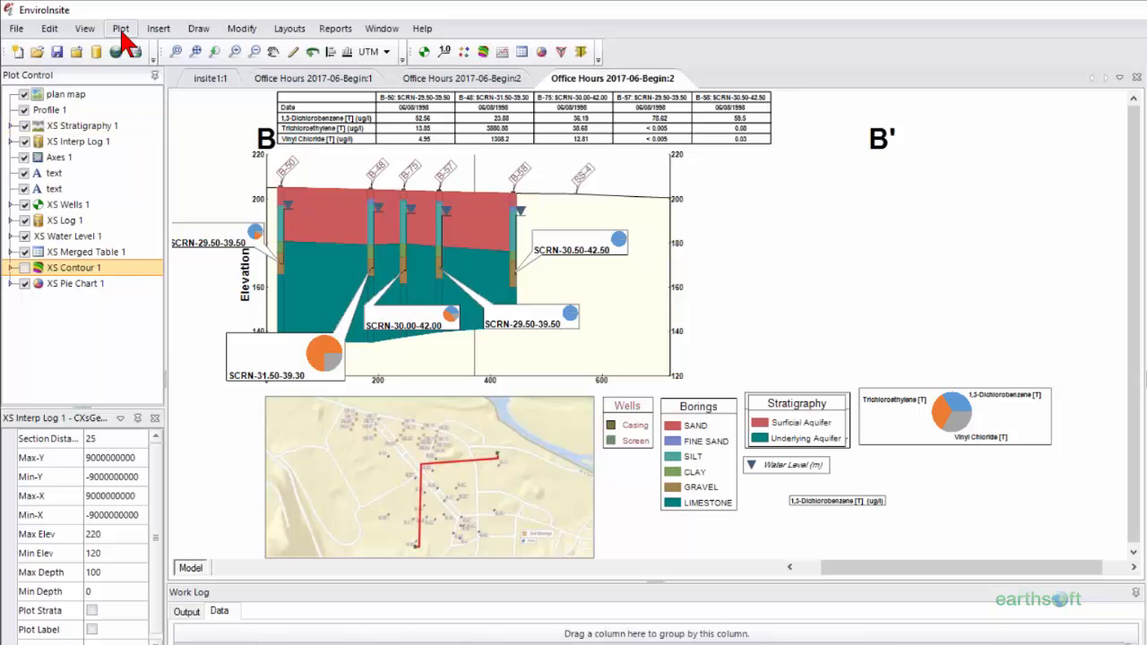
# Switch to the A-A' cross section and fit the whole layout in view.
pyautogui.click(418, 79)
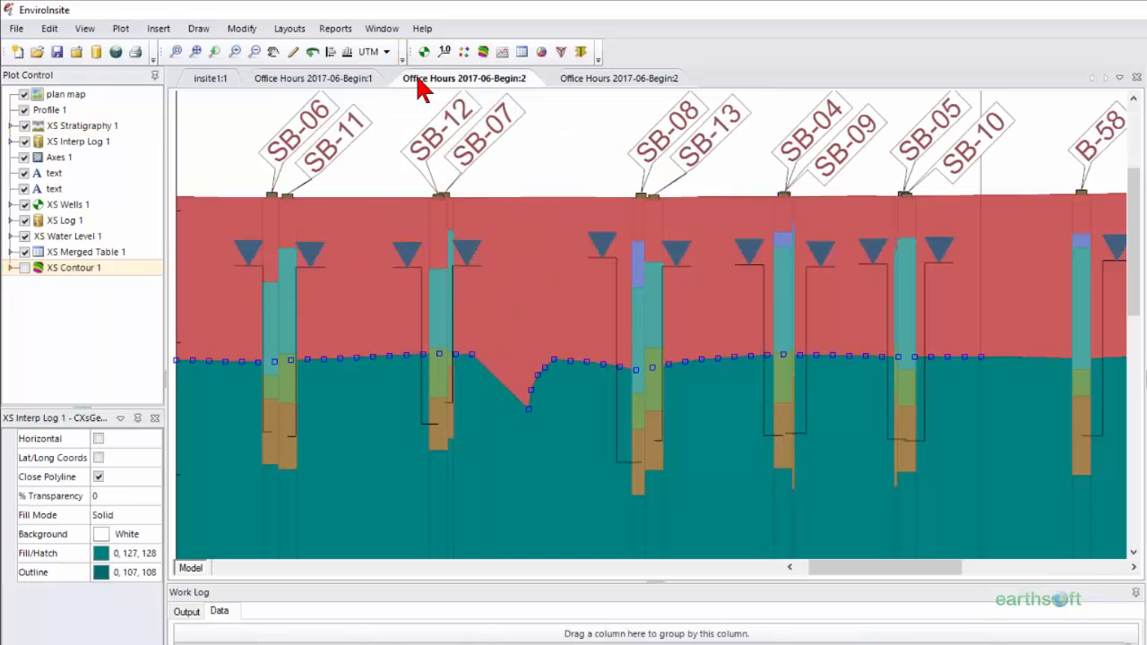
pyautogui.scroll(-1, 697, 306)
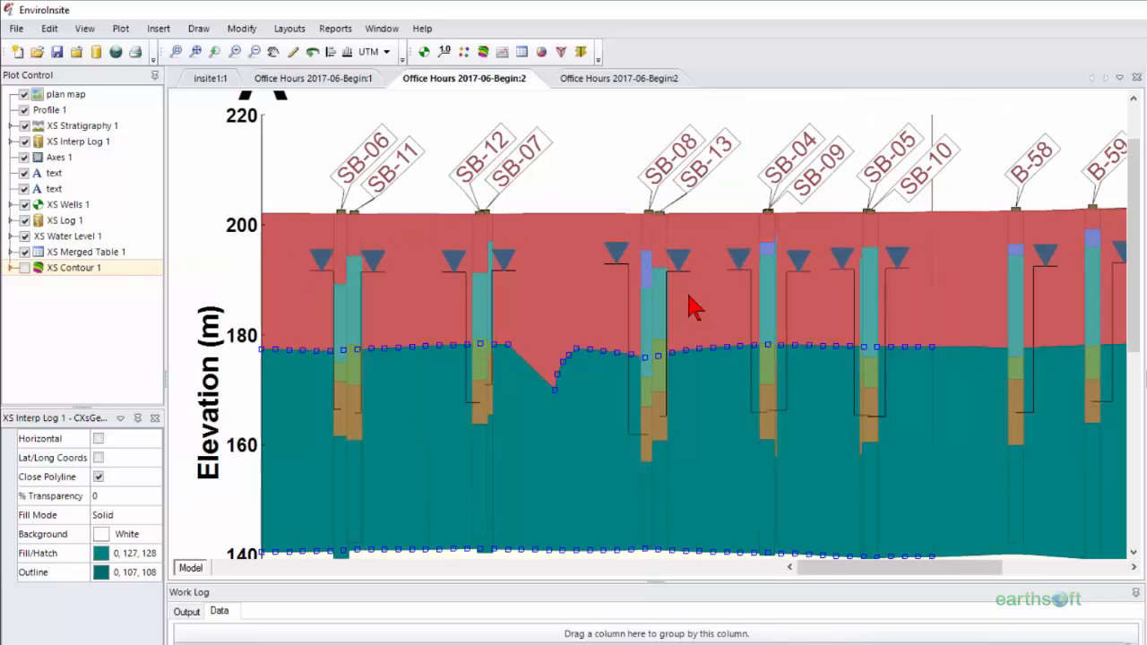
pyautogui.scroll(-2, 697, 306)
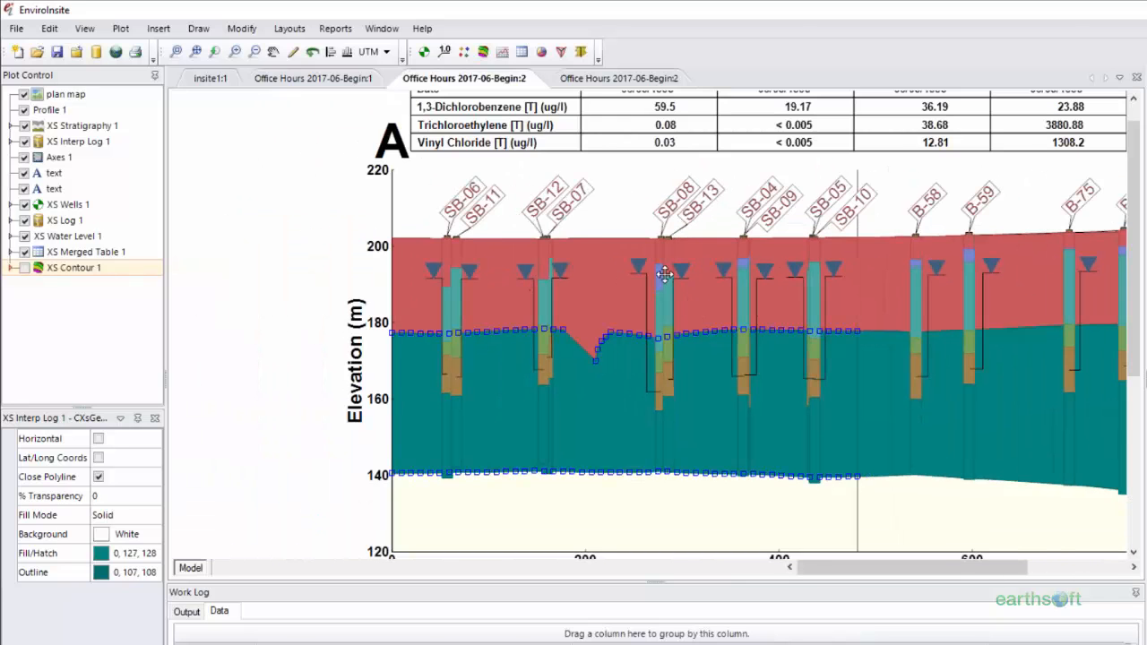
pyautogui.scroll(-1, 664, 274)
pyautogui.click(195, 51)
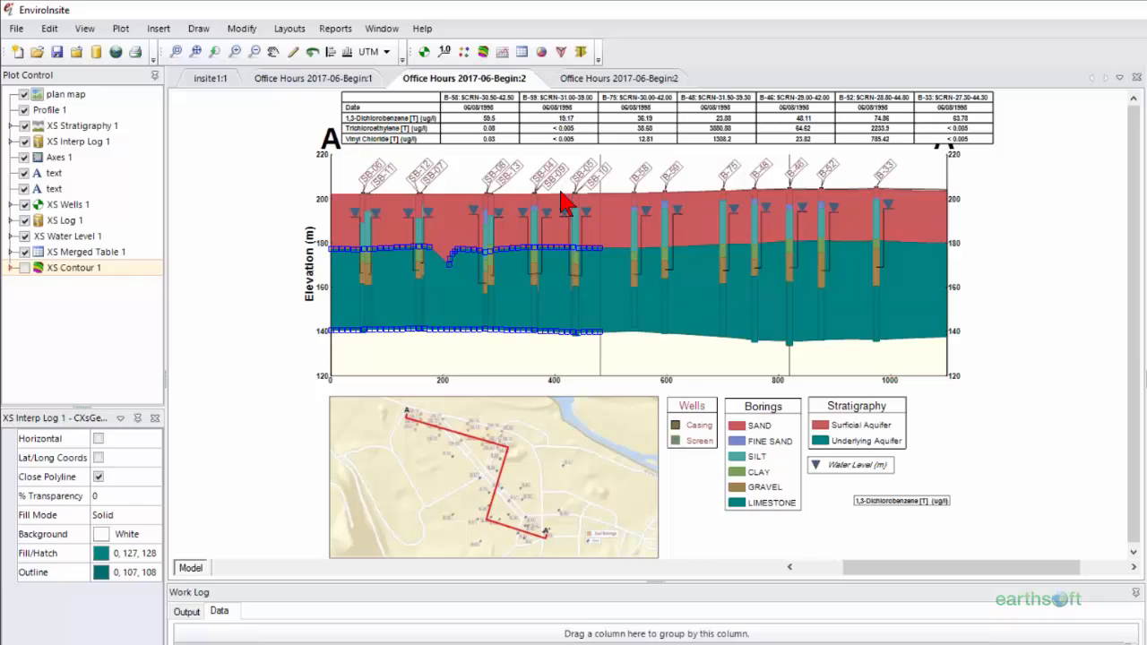
# Plot a profile chart of PORE PRESSURE on section A-A' with a capture distance of 25, keeping the default axis settings.
pyautogui.click(120, 29)
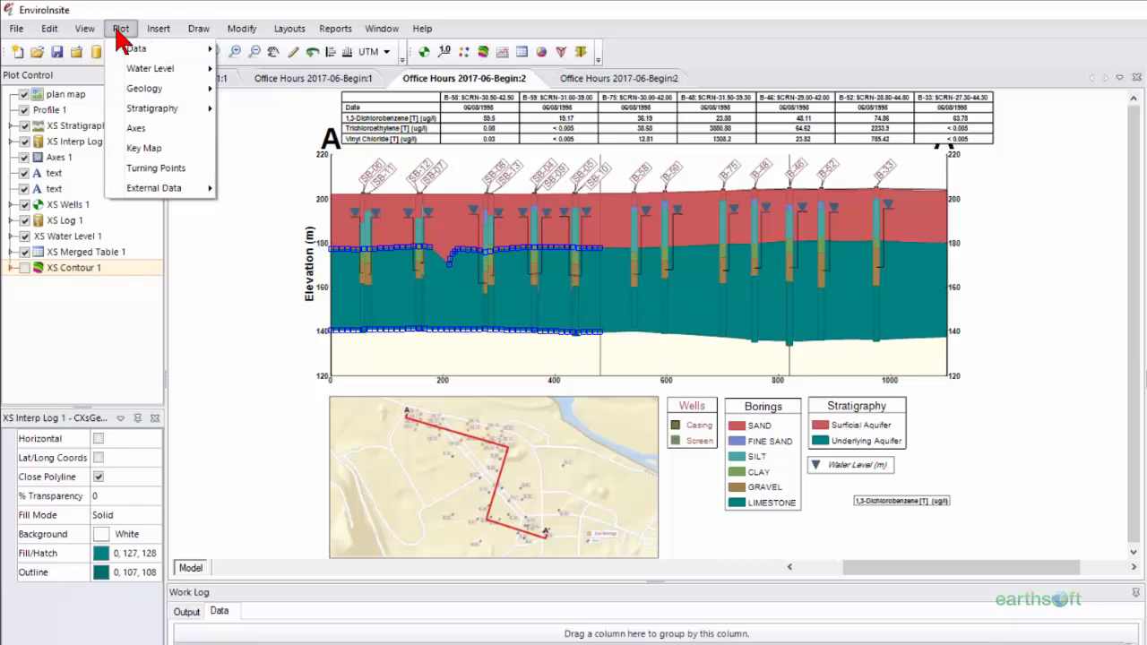
pyautogui.moveTo(133, 53)
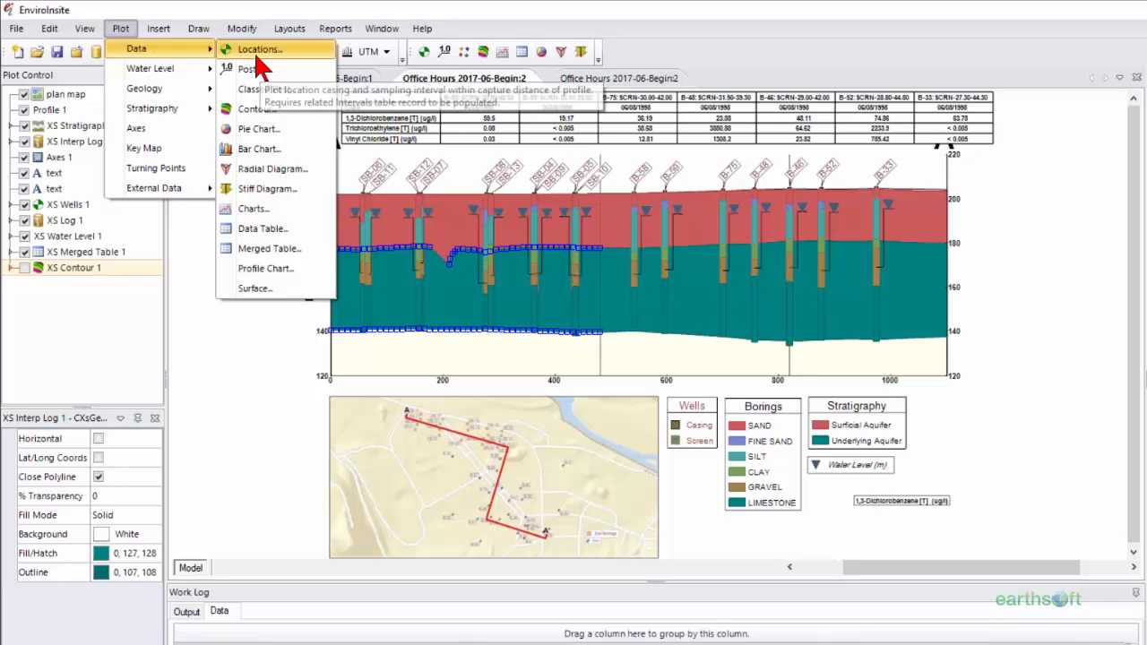
pyautogui.click(273, 269)
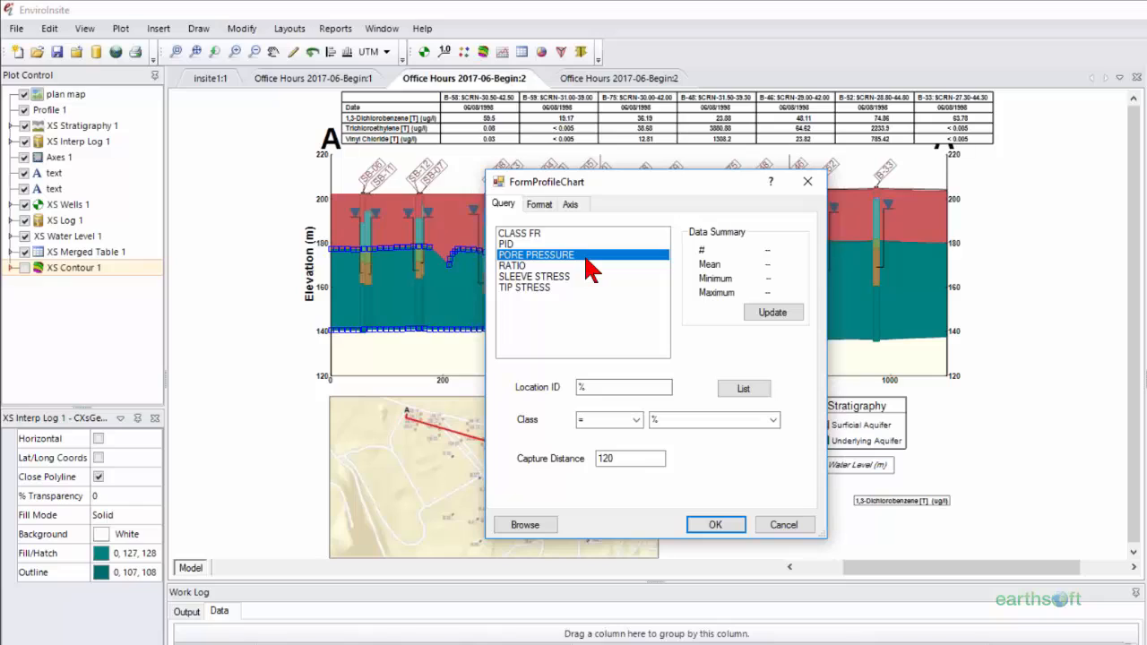
pyautogui.doubleClick(607, 458)
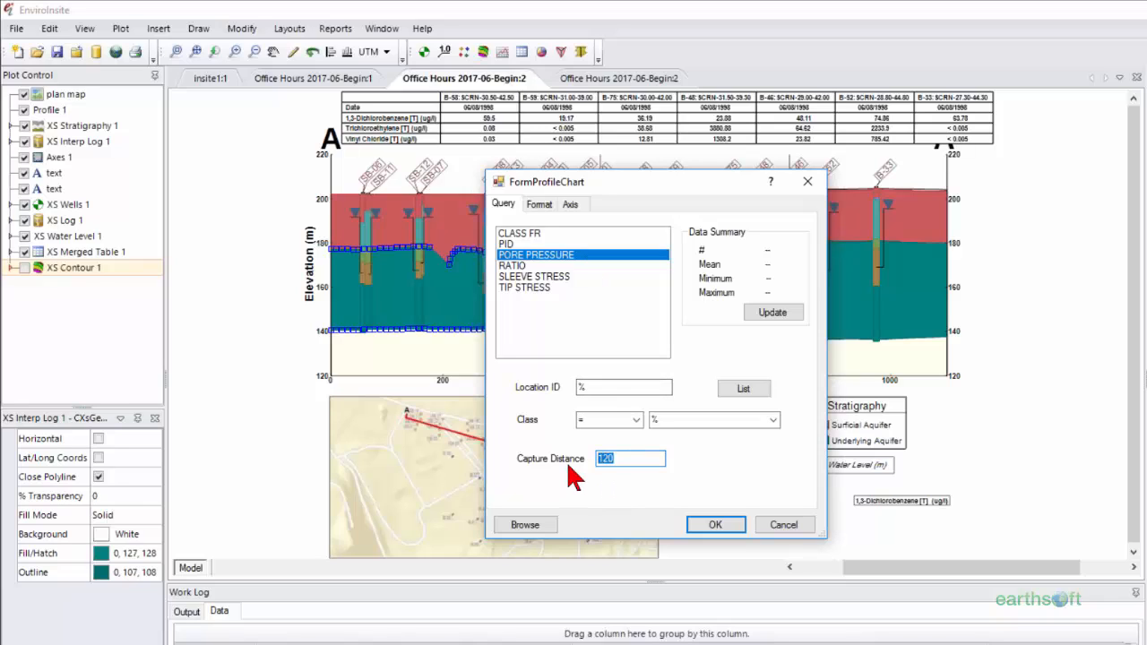
pyautogui.write('25')
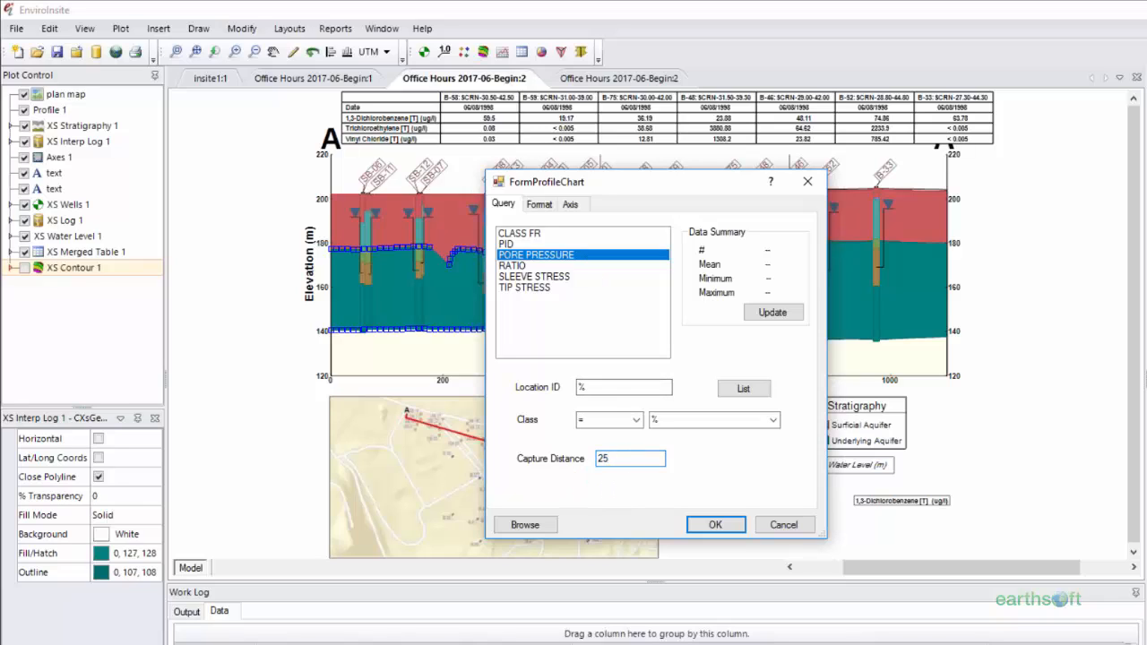
pyautogui.click(541, 204)
pyautogui.click(570, 206)
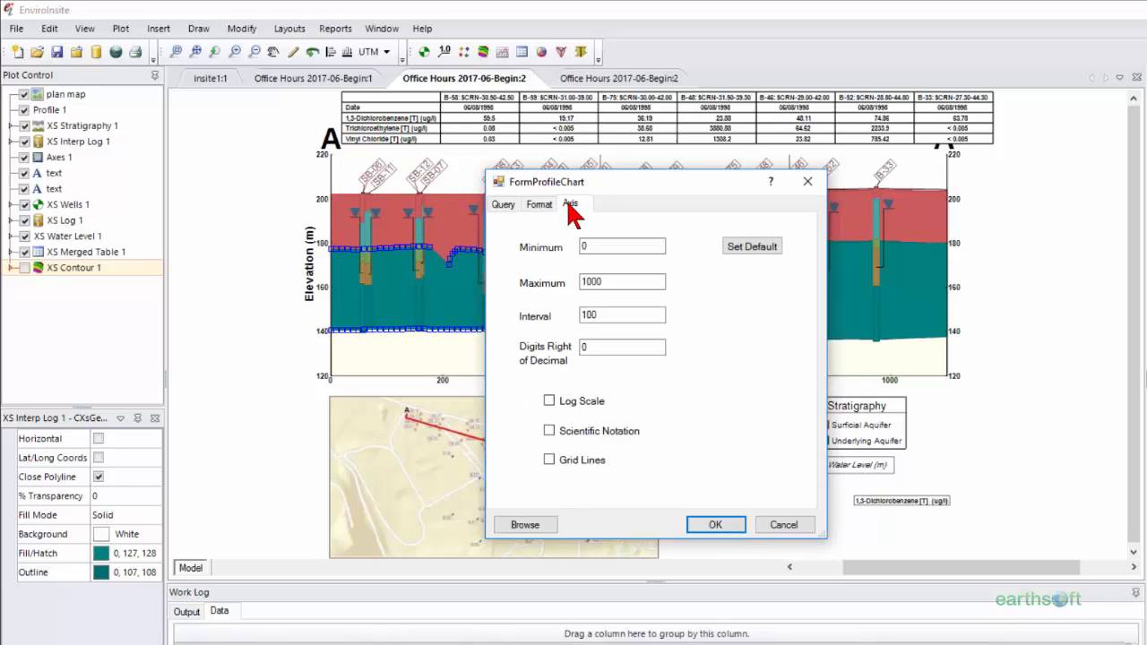
pyautogui.click(503, 204)
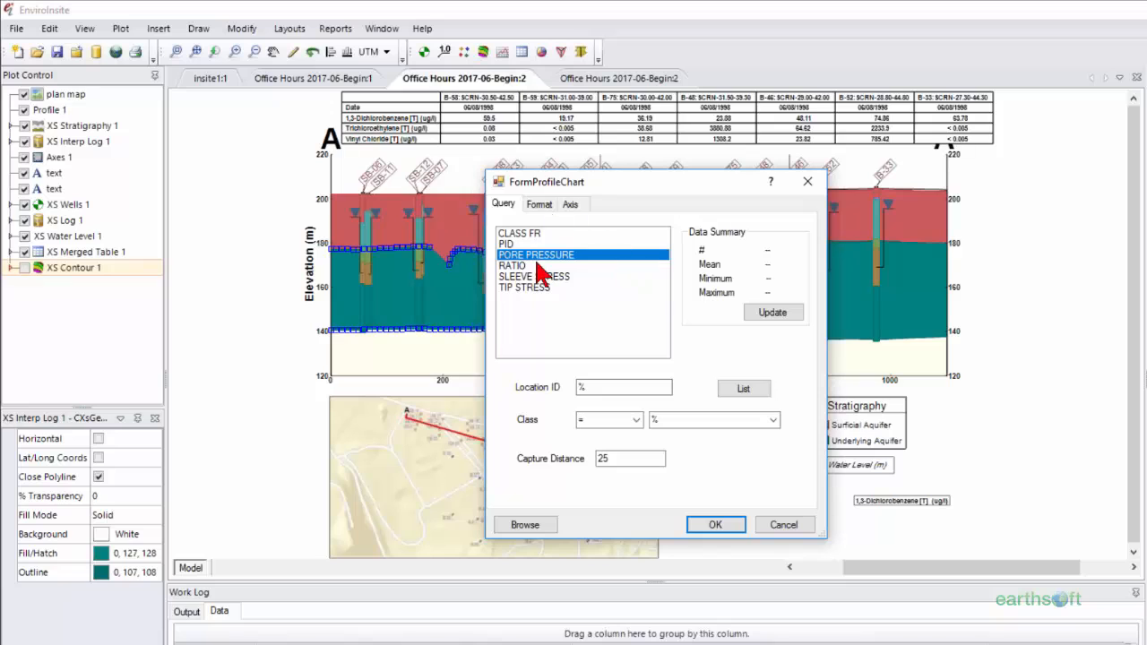
pyautogui.click(716, 524)
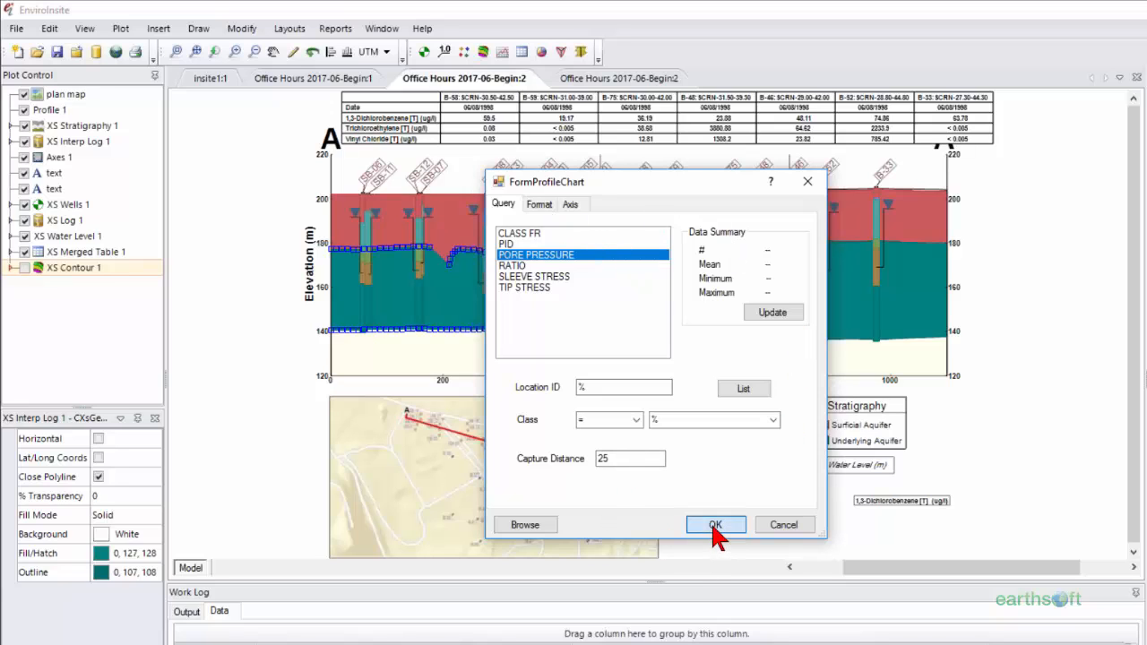